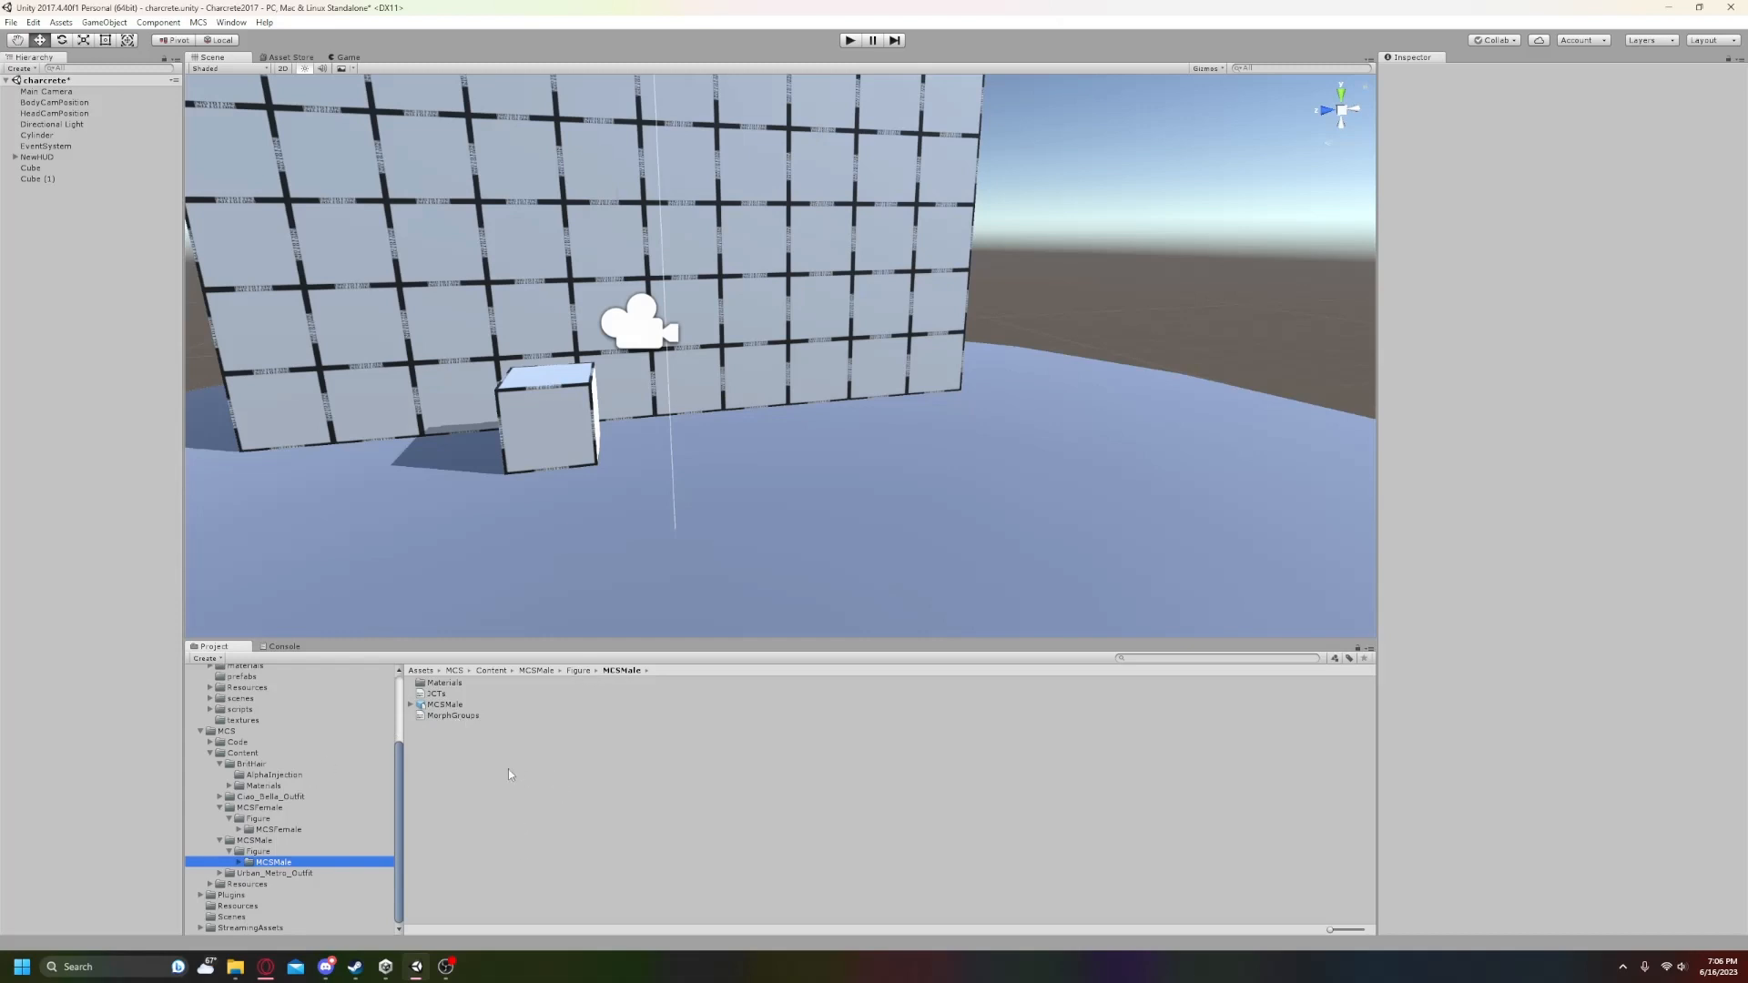
- Add the MCSMale figure from the project assets to the scene and attach a Capsule Collider to it
left_click(36, 158)
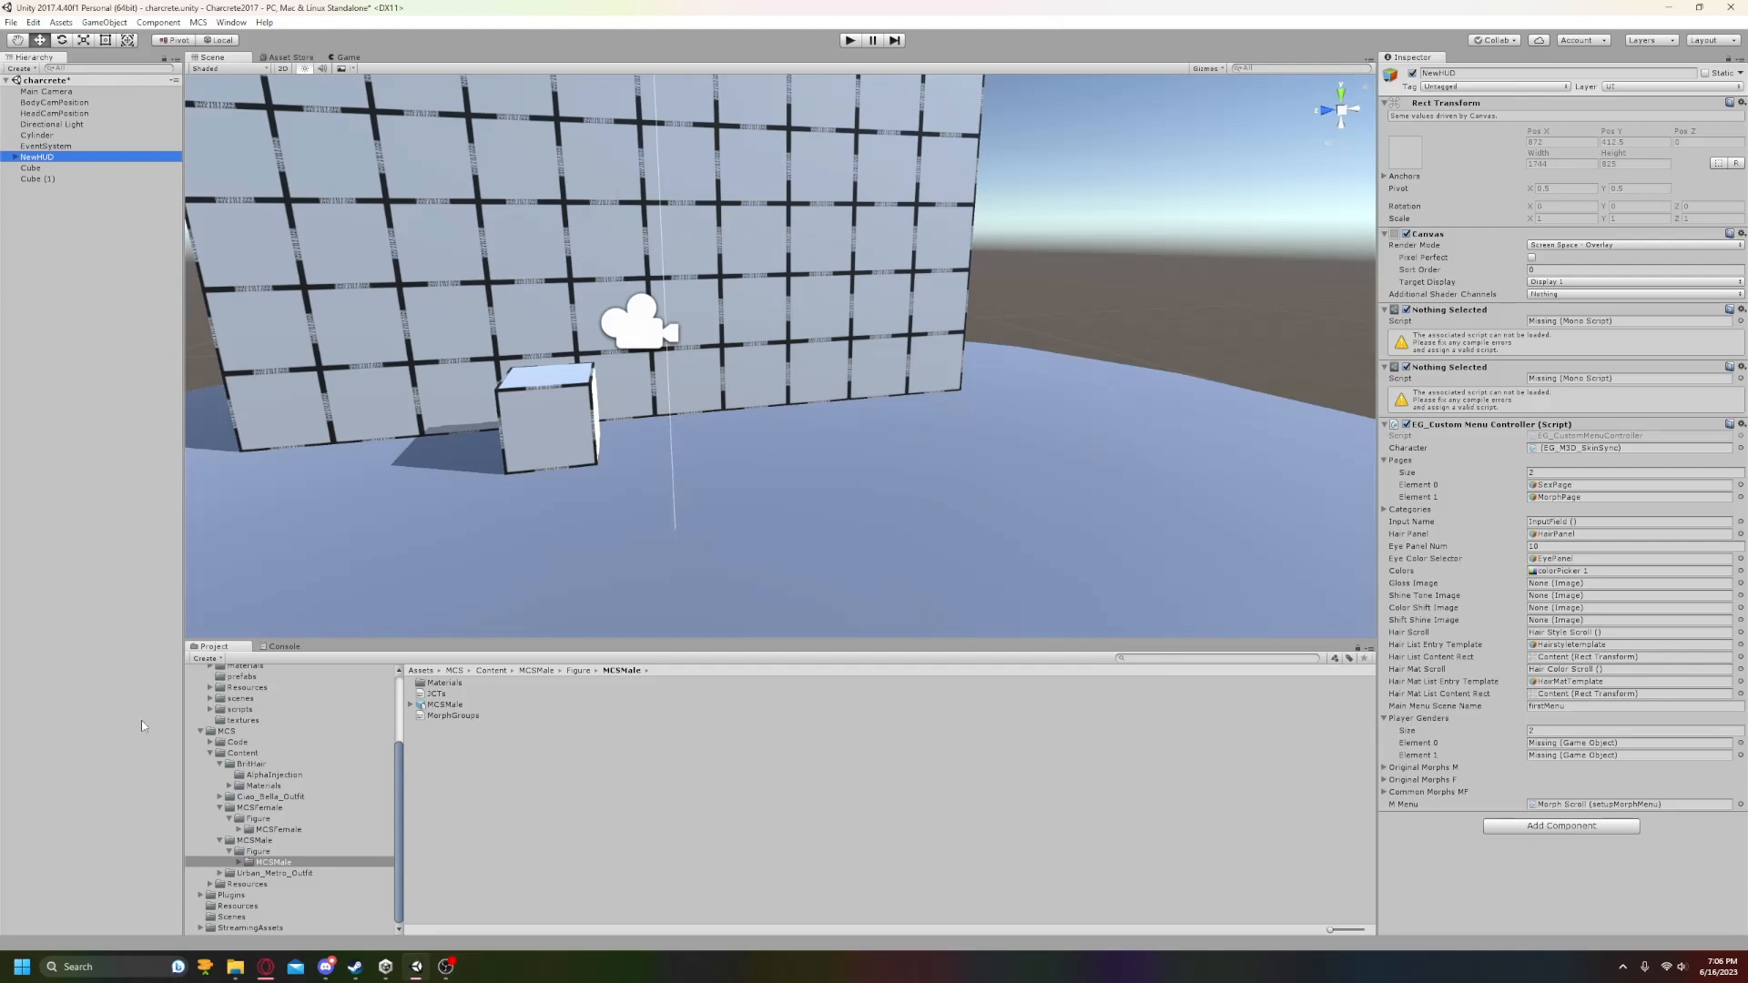
left_click_drag(446, 706, 51, 309)
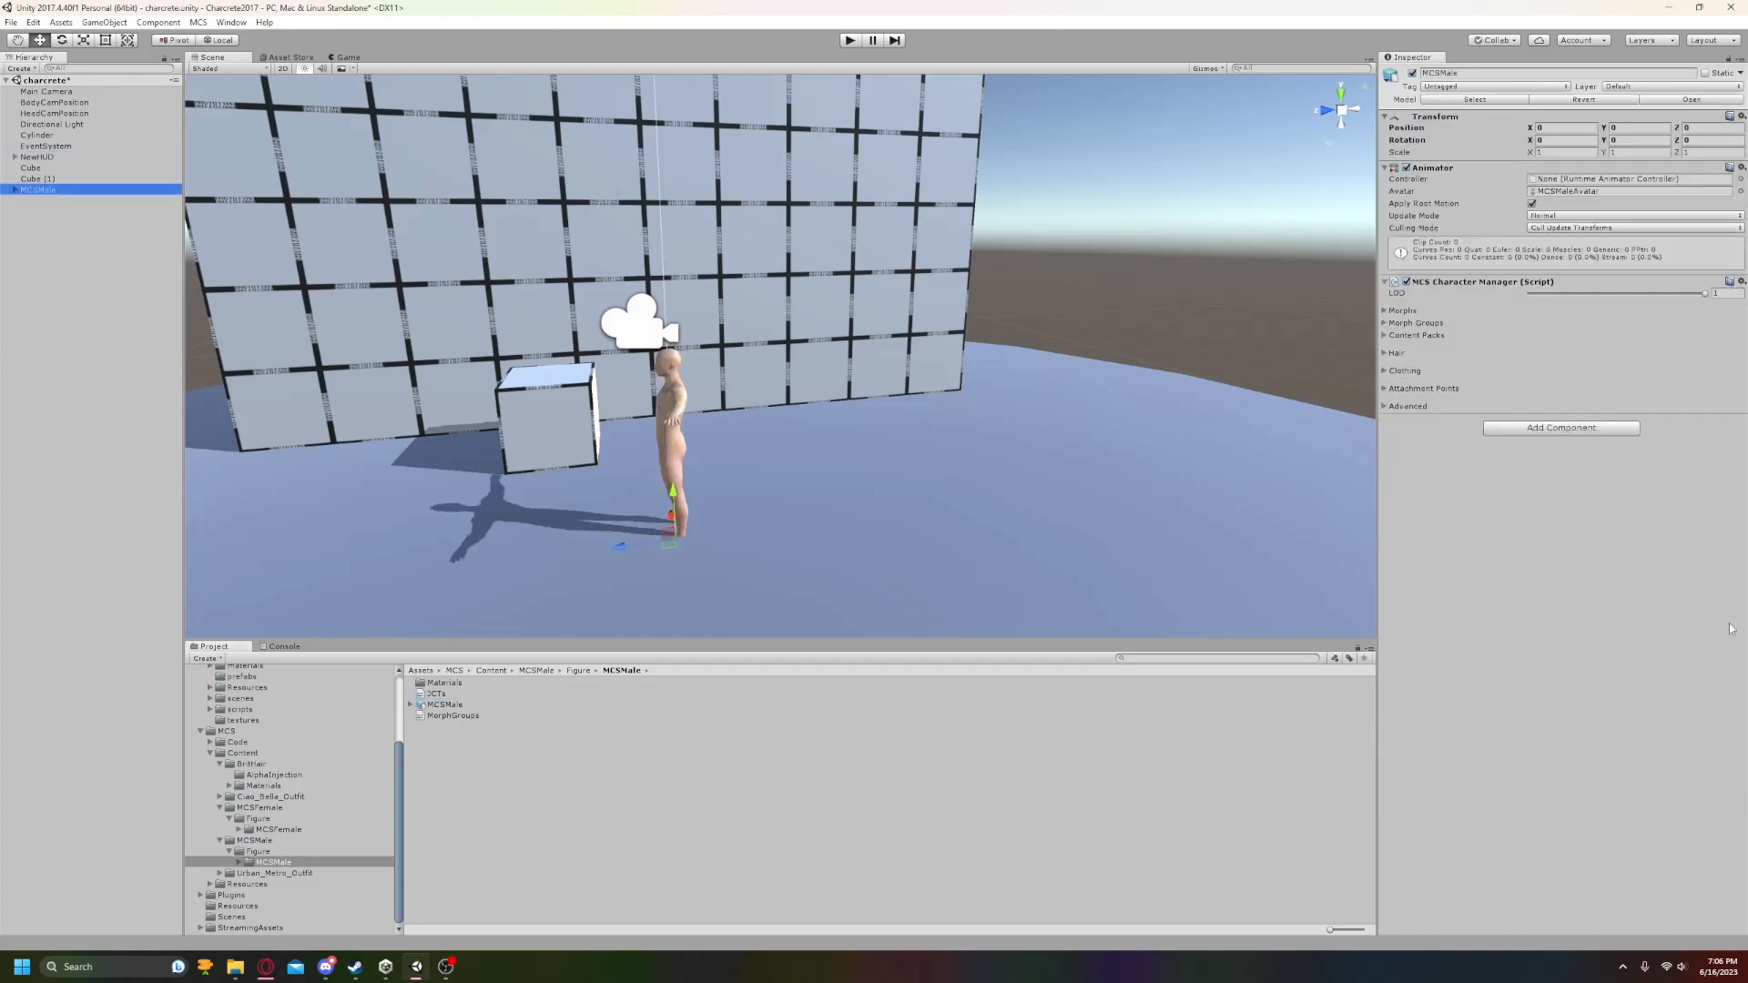
left_click(1552, 428)
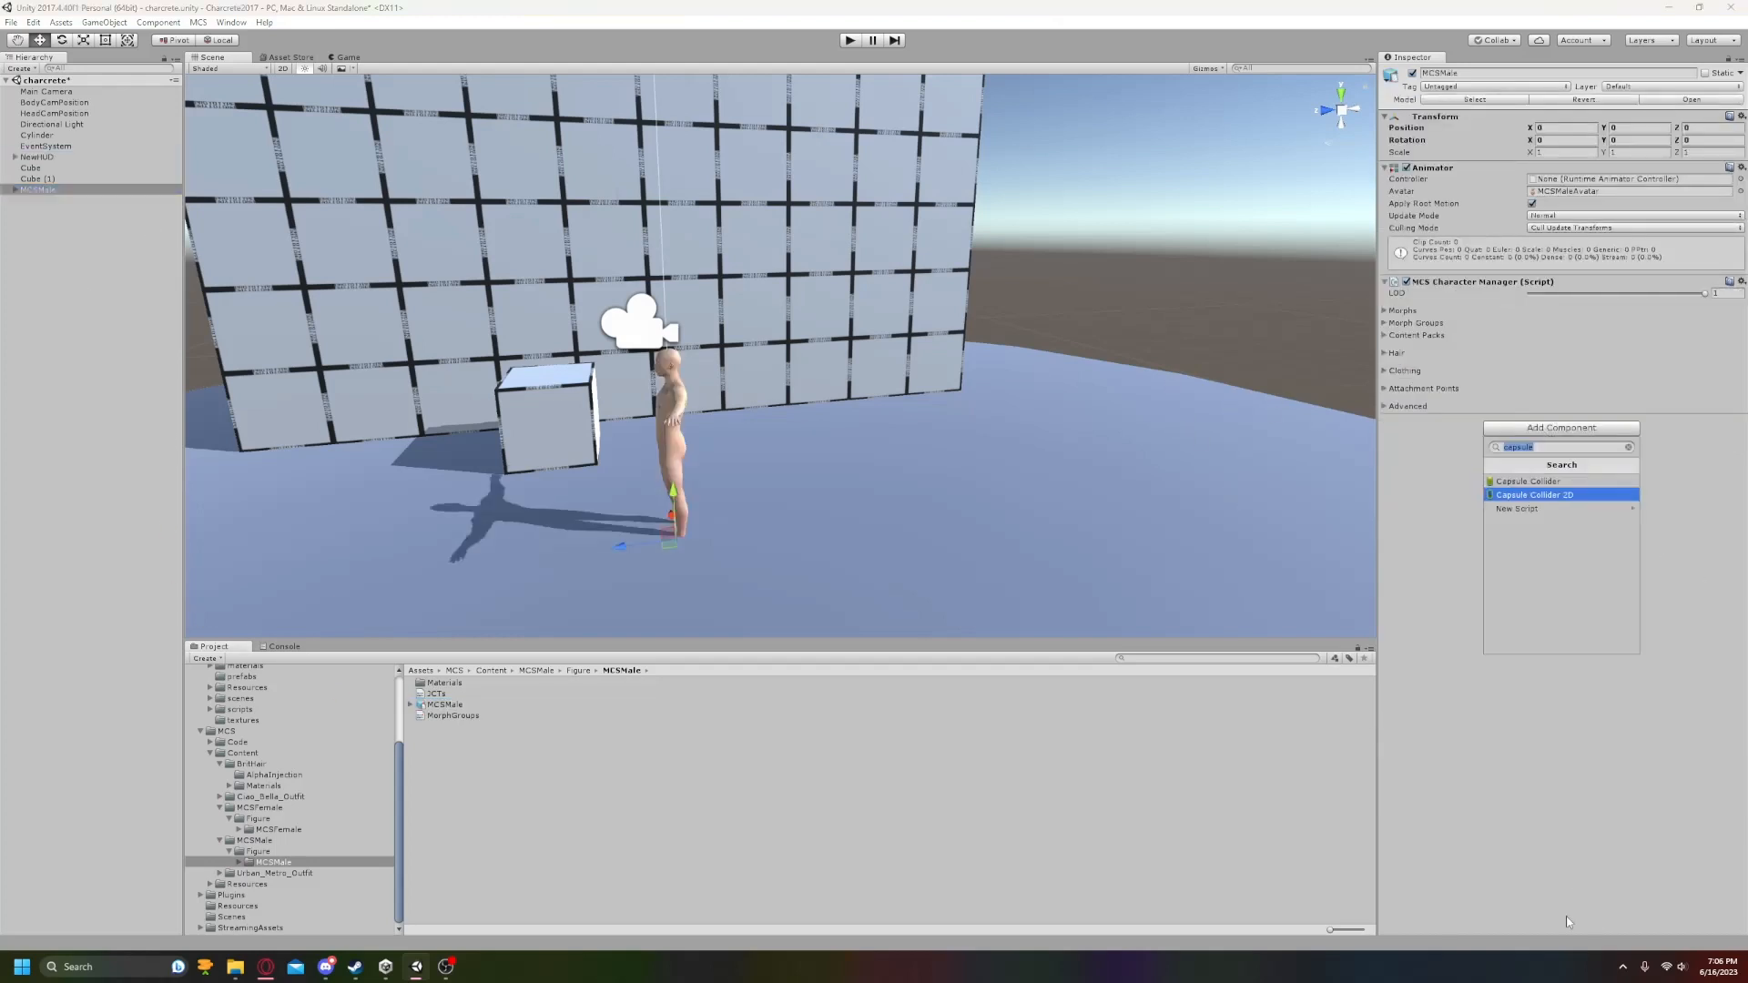
left_click(1522, 482)
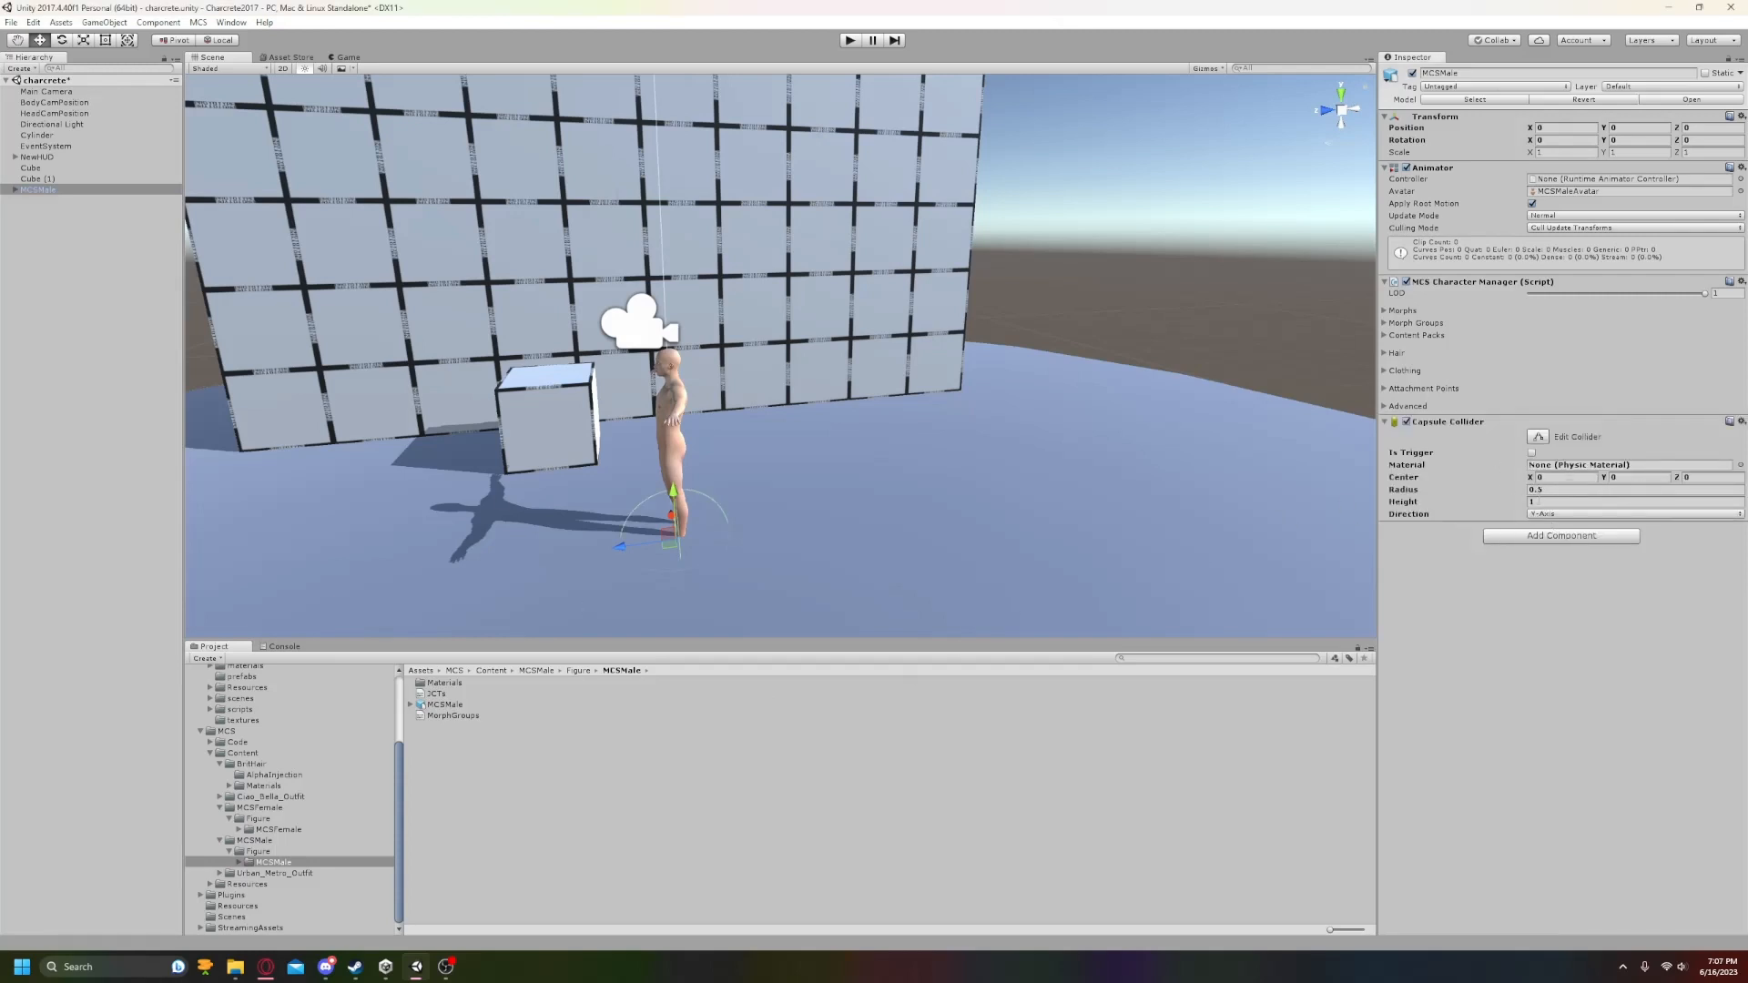
- Set the Capsule Collider's height to 1.9, its center Y to 0.85 and its radius to 0.2
left_click(1535, 502)
type("1.9")
left_click(1627, 477)
type(".85")
key("Return")
left_click(1535, 490)
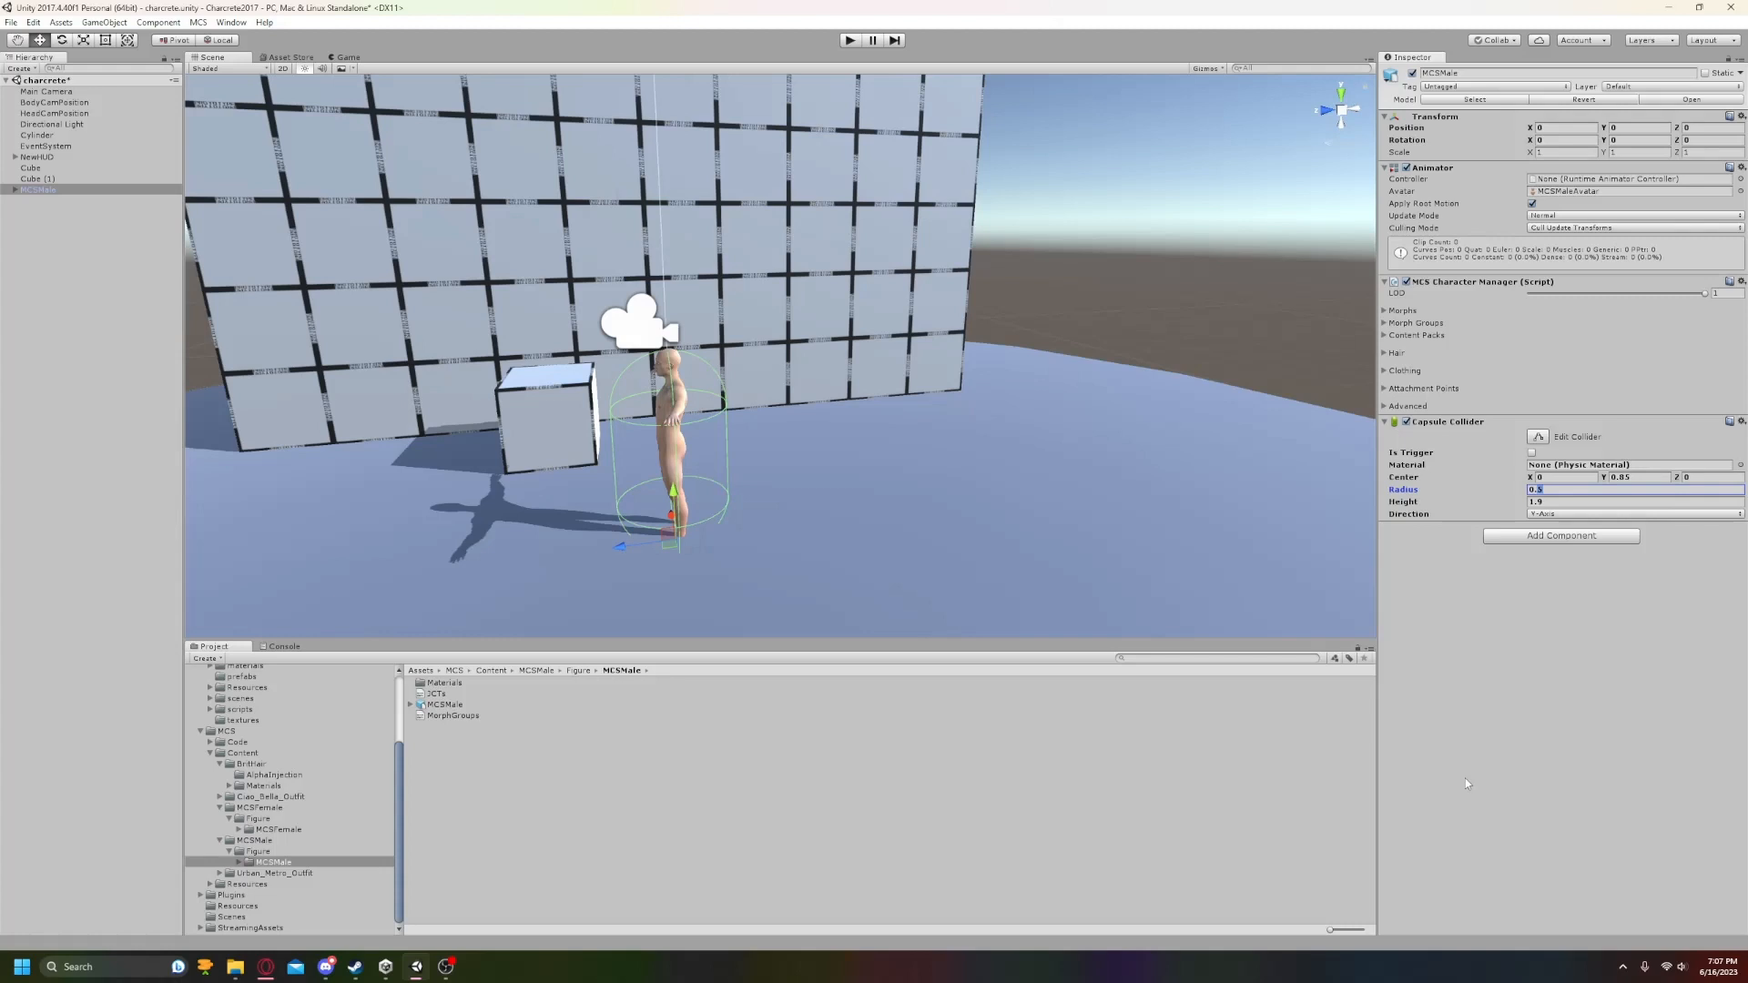
type("3")
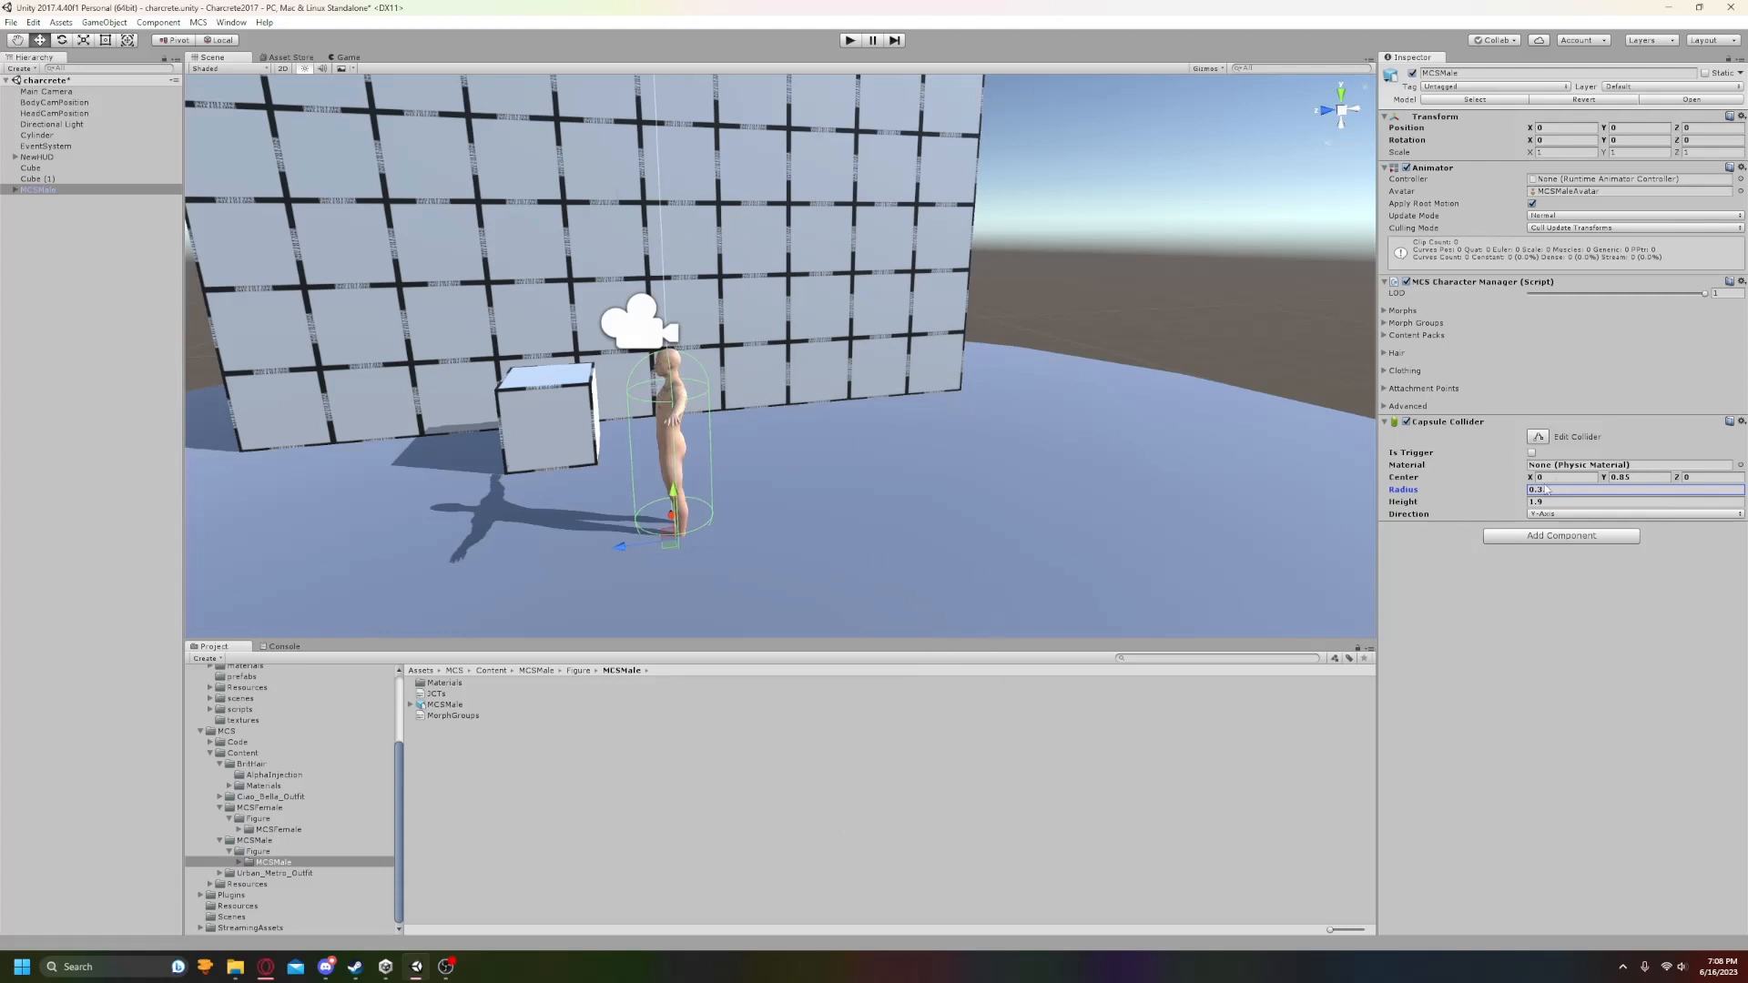
left_click_drag(1538, 490, 1565, 490)
key("BackSpace")
type("2")
key("Return")
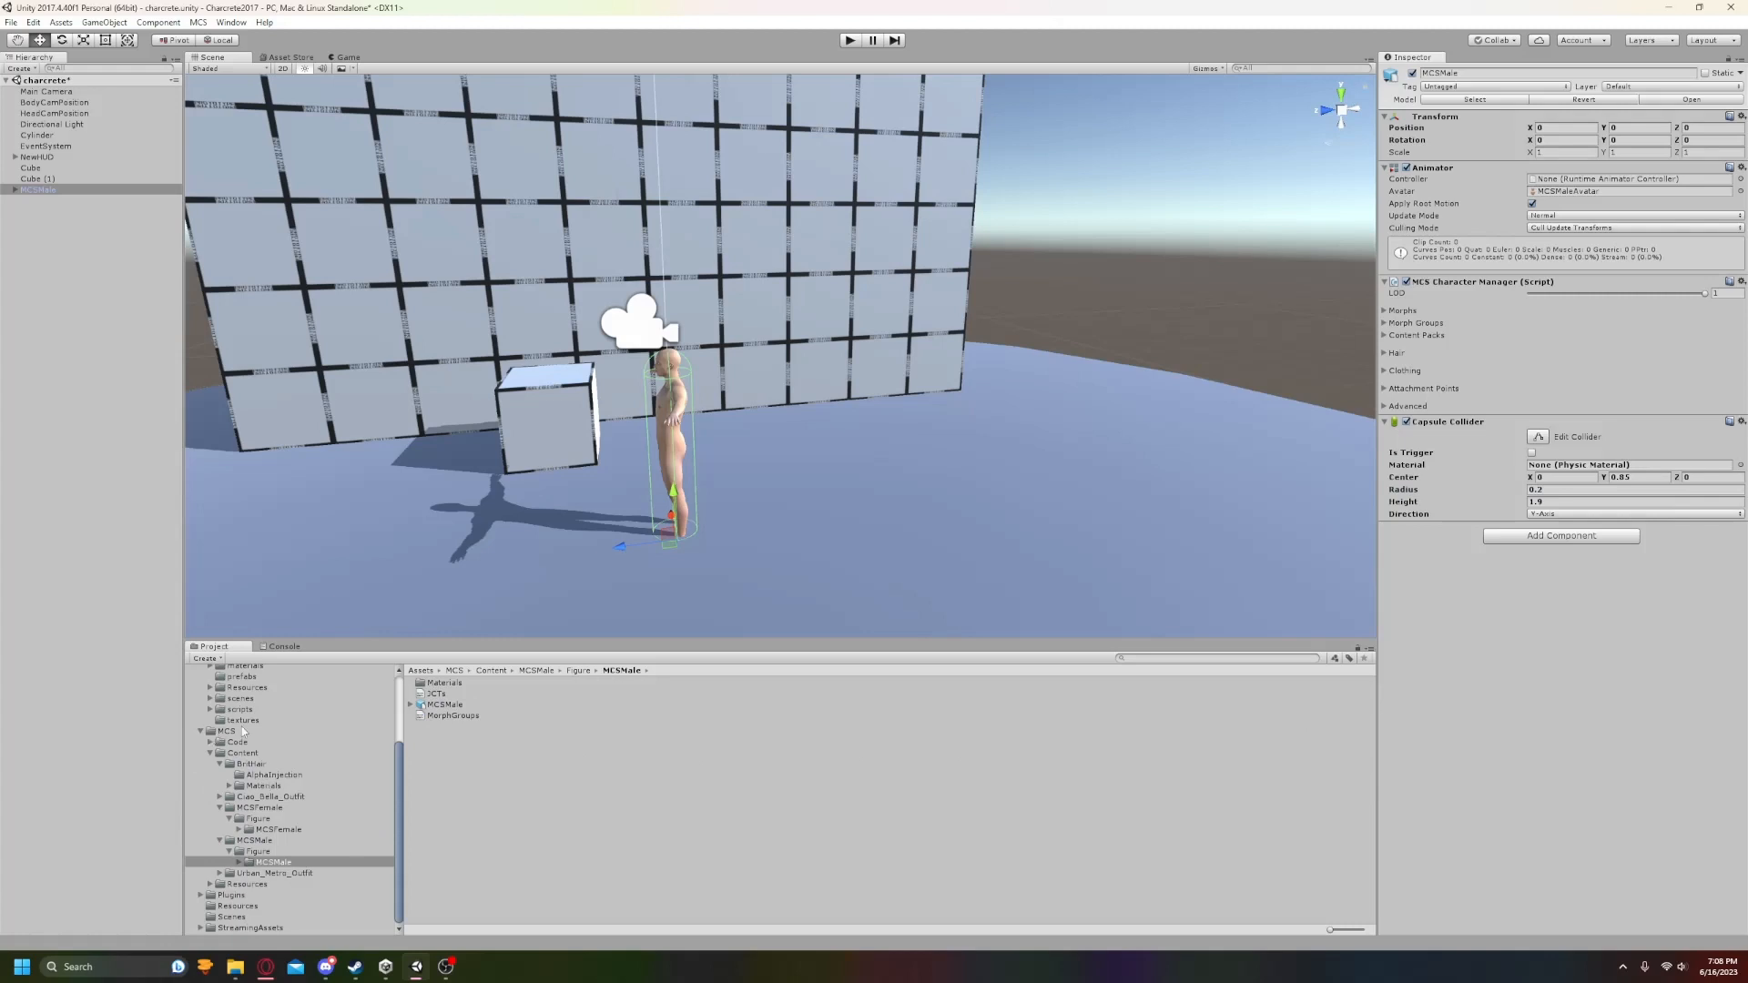
- Attach the EG_M3D_SkinSync script from the Charcrete scripts to MCSMale and assign MCSMale as its Character
scroll(243, 730, "up", 4)
left_click(240, 791)
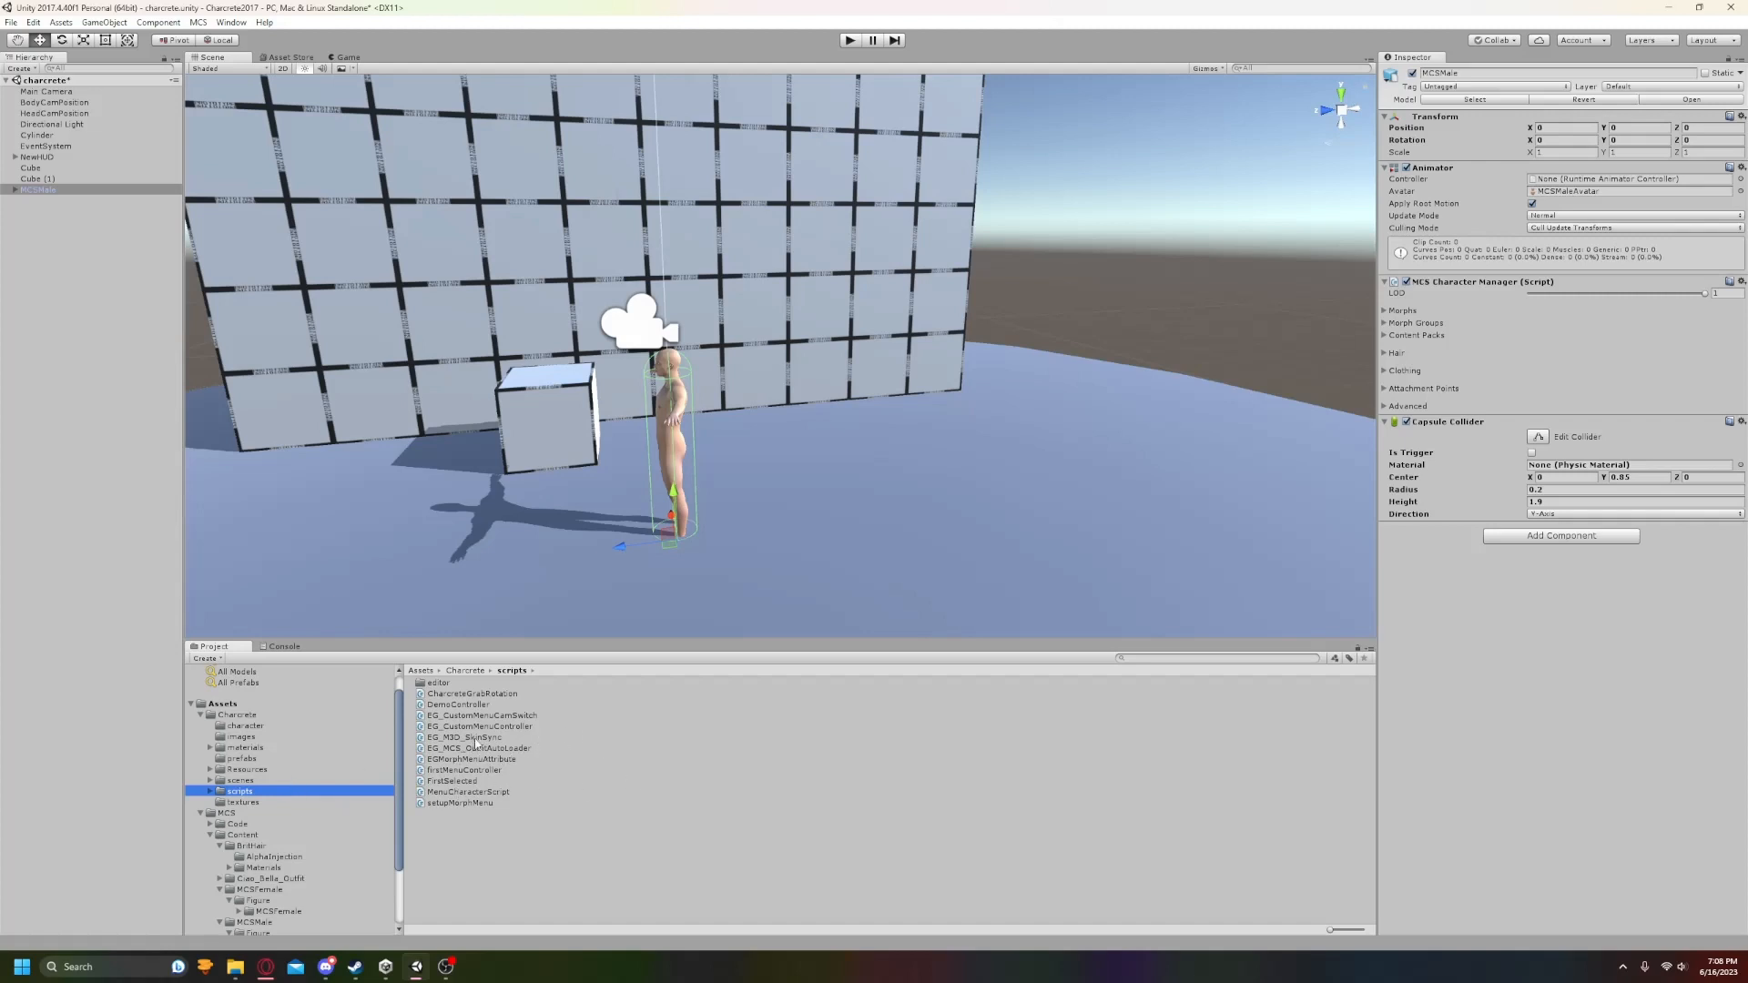
left_click_drag(466, 737, 1630, 675)
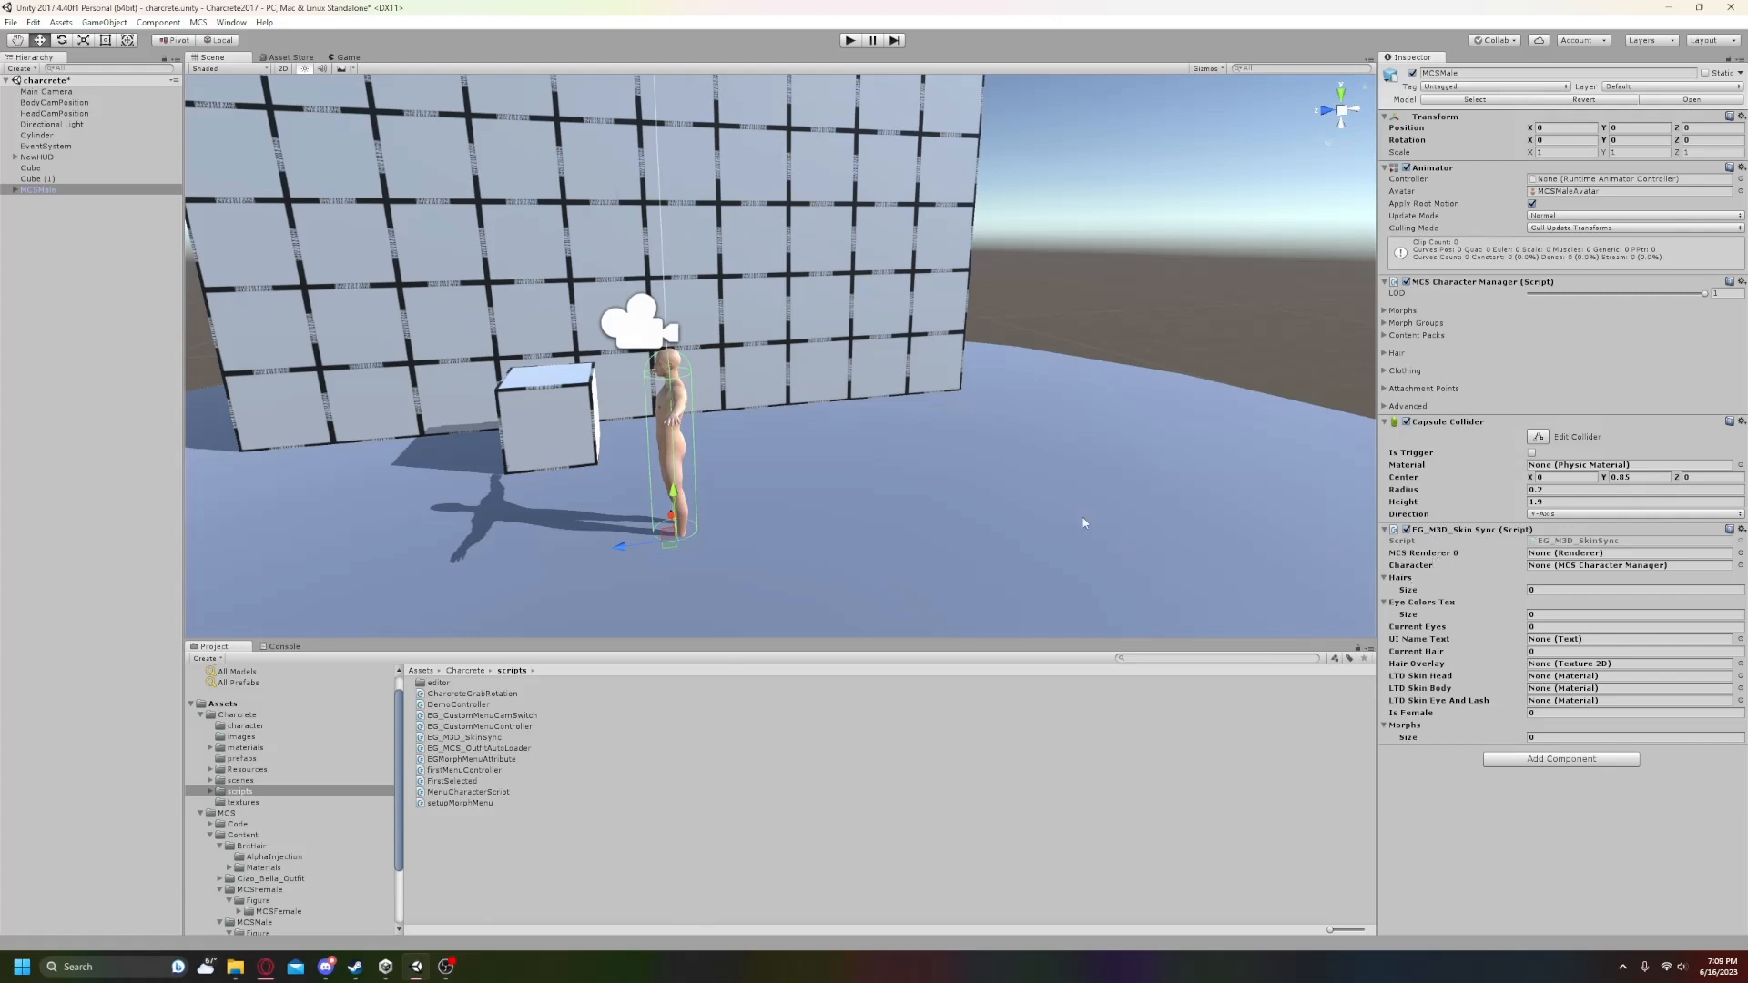
left_click_drag(35, 193, 1561, 577)
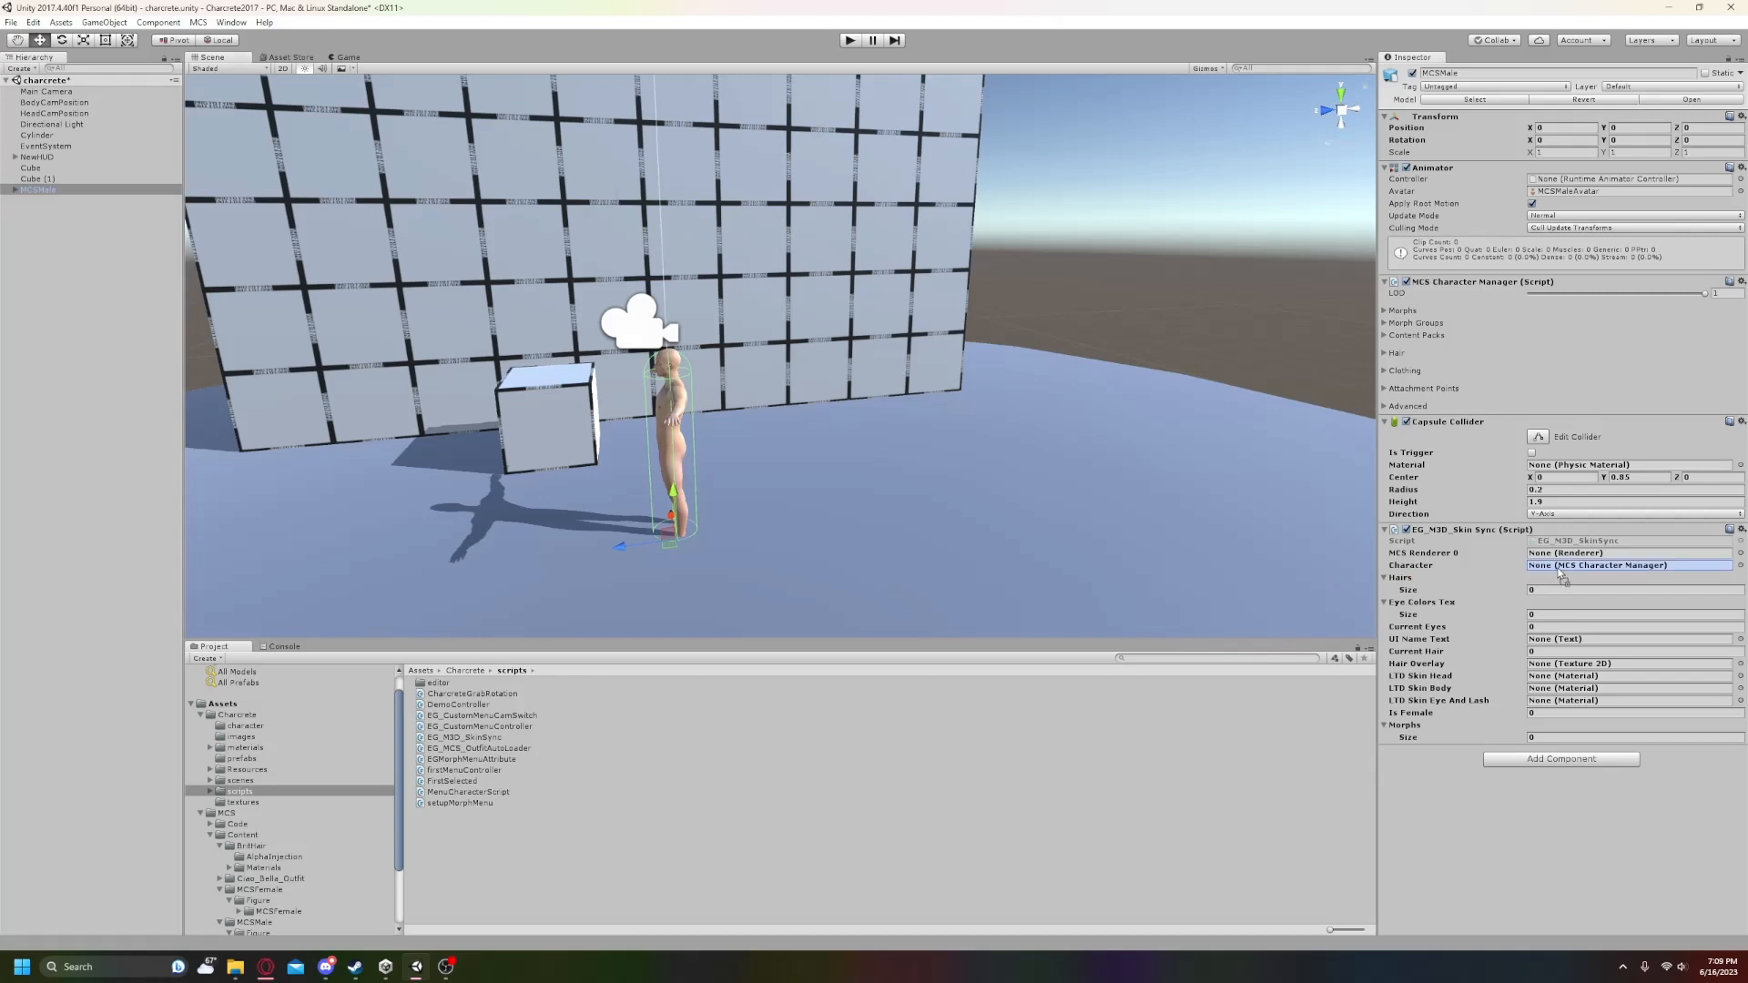
left_click_drag(1561, 575, 1564, 576)
left_click(1575, 567)
left_click_drag(1572, 568, 1574, 568)
- Assign the figure's MCSMale_LOD0 mesh as MCS Renderer 0 in the skin sync script
left_click(14, 191)
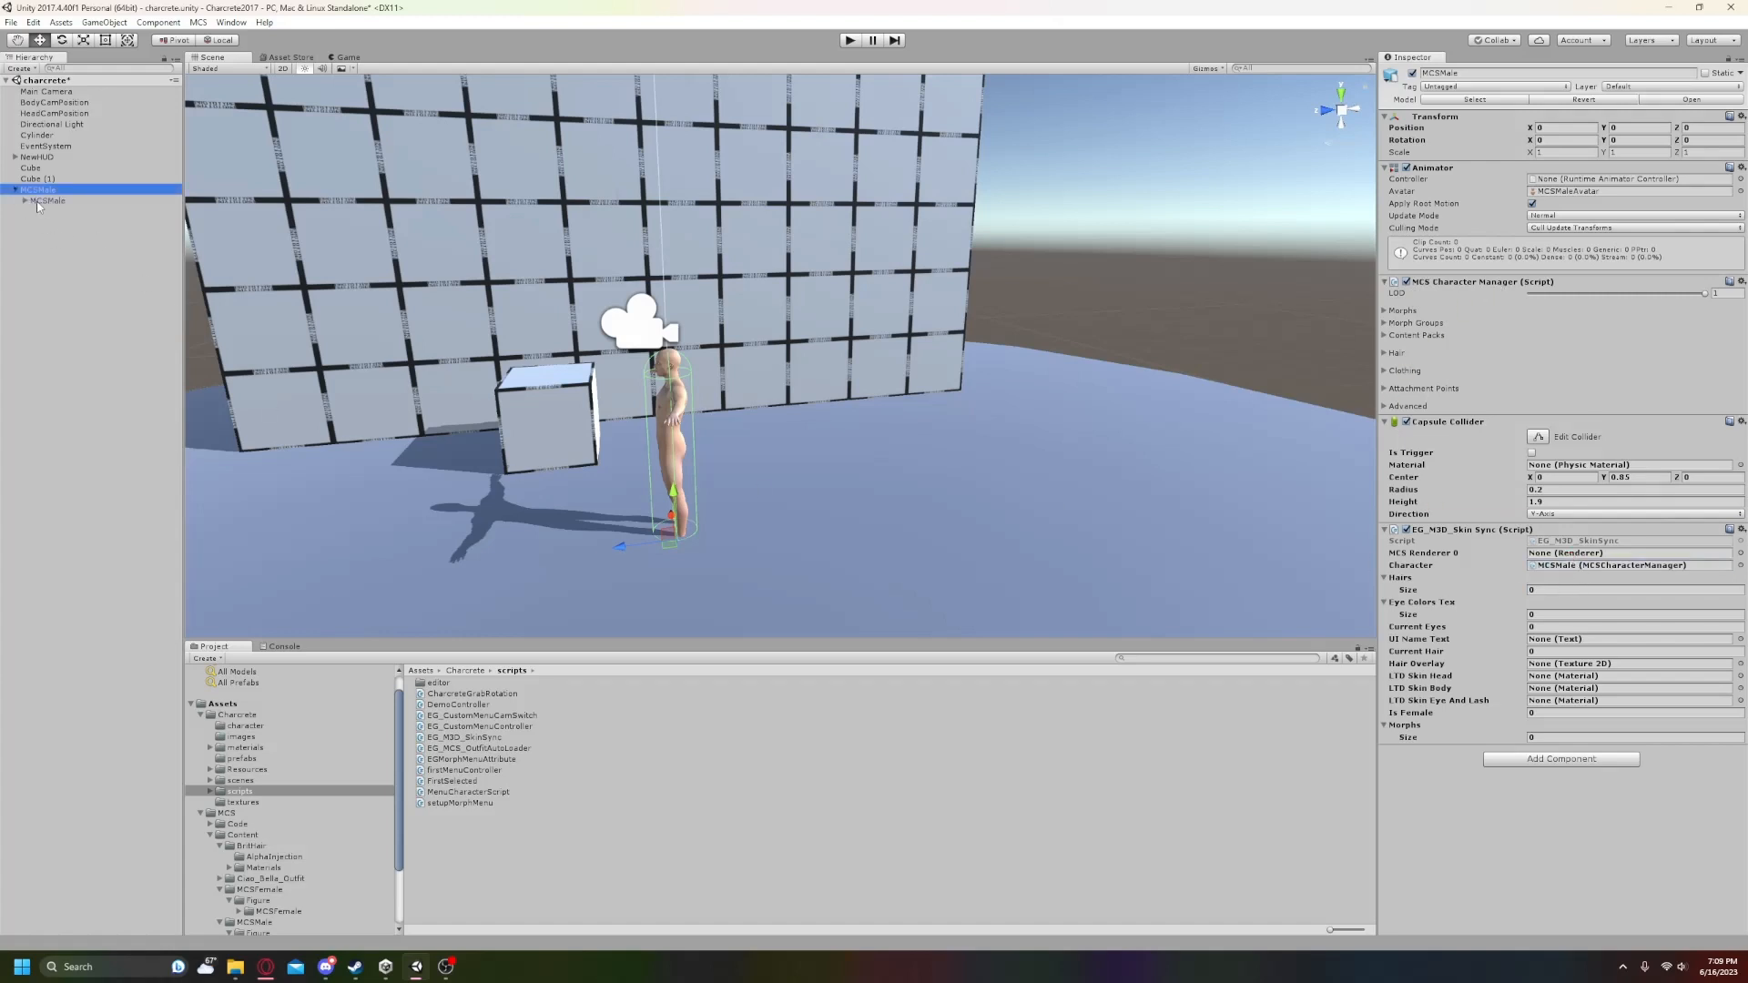
left_click(25, 200)
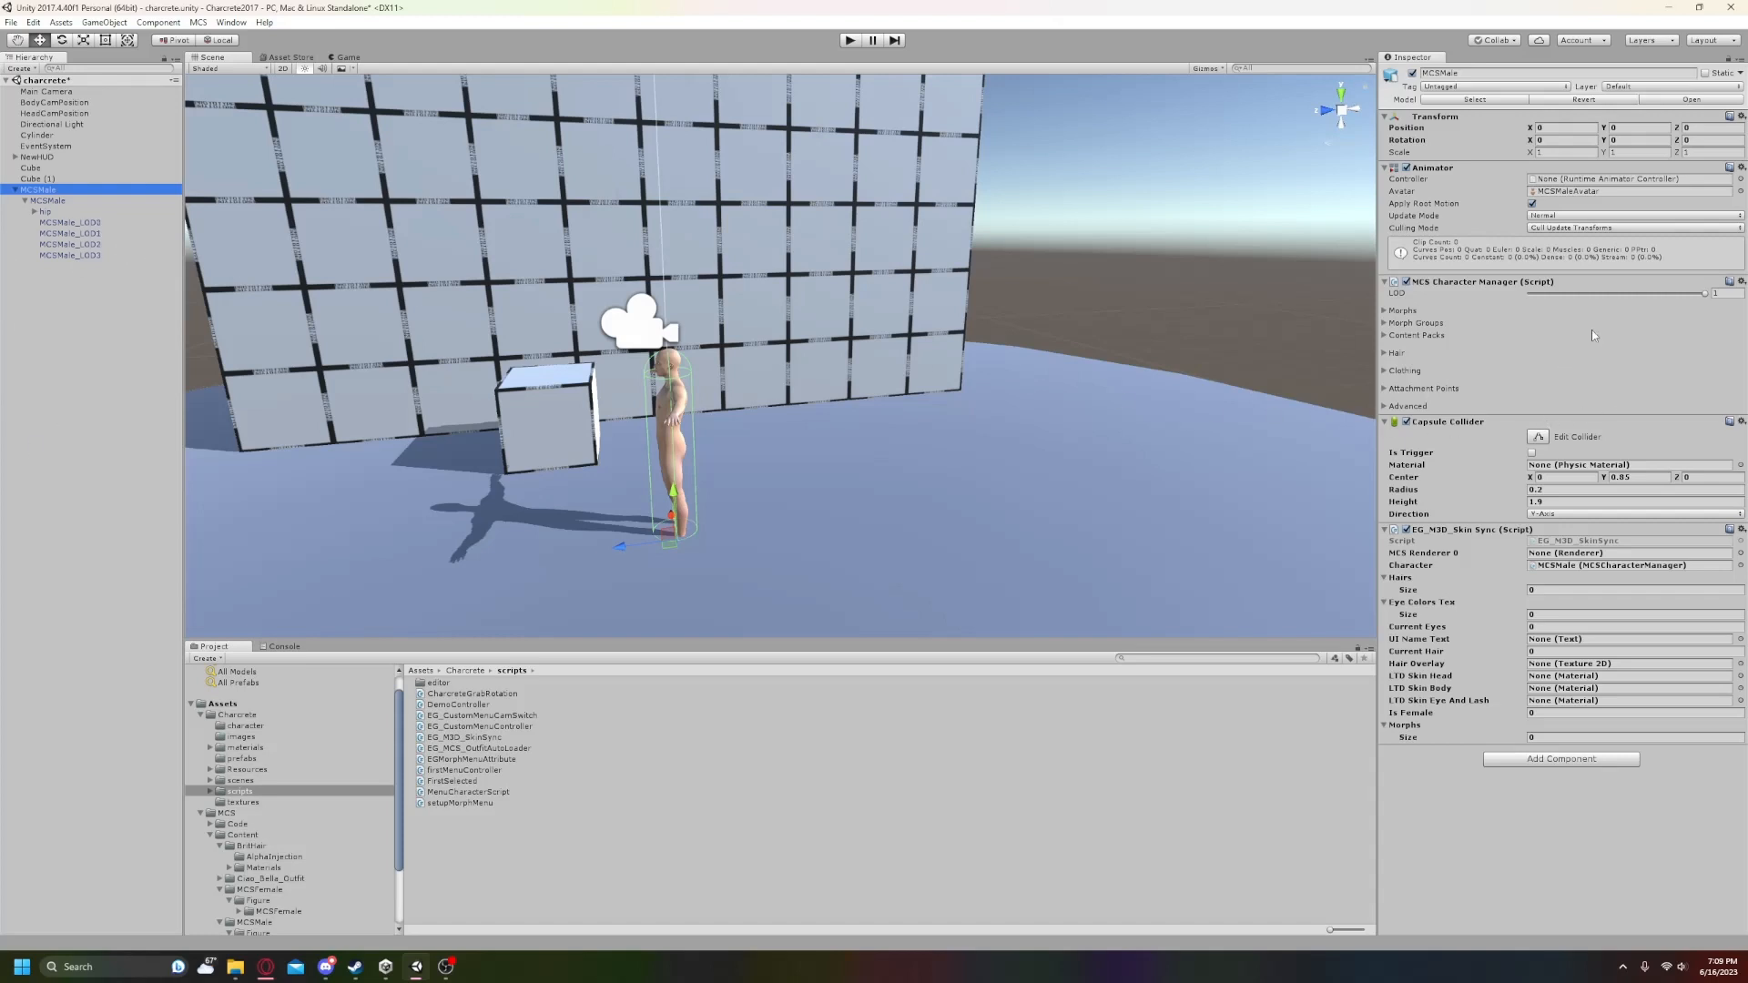
mouse_move(1678, 298)
left_mouse_down()
mouse_move(1564, 294)
mouse_move(1698, 292)
left_mouse_up()
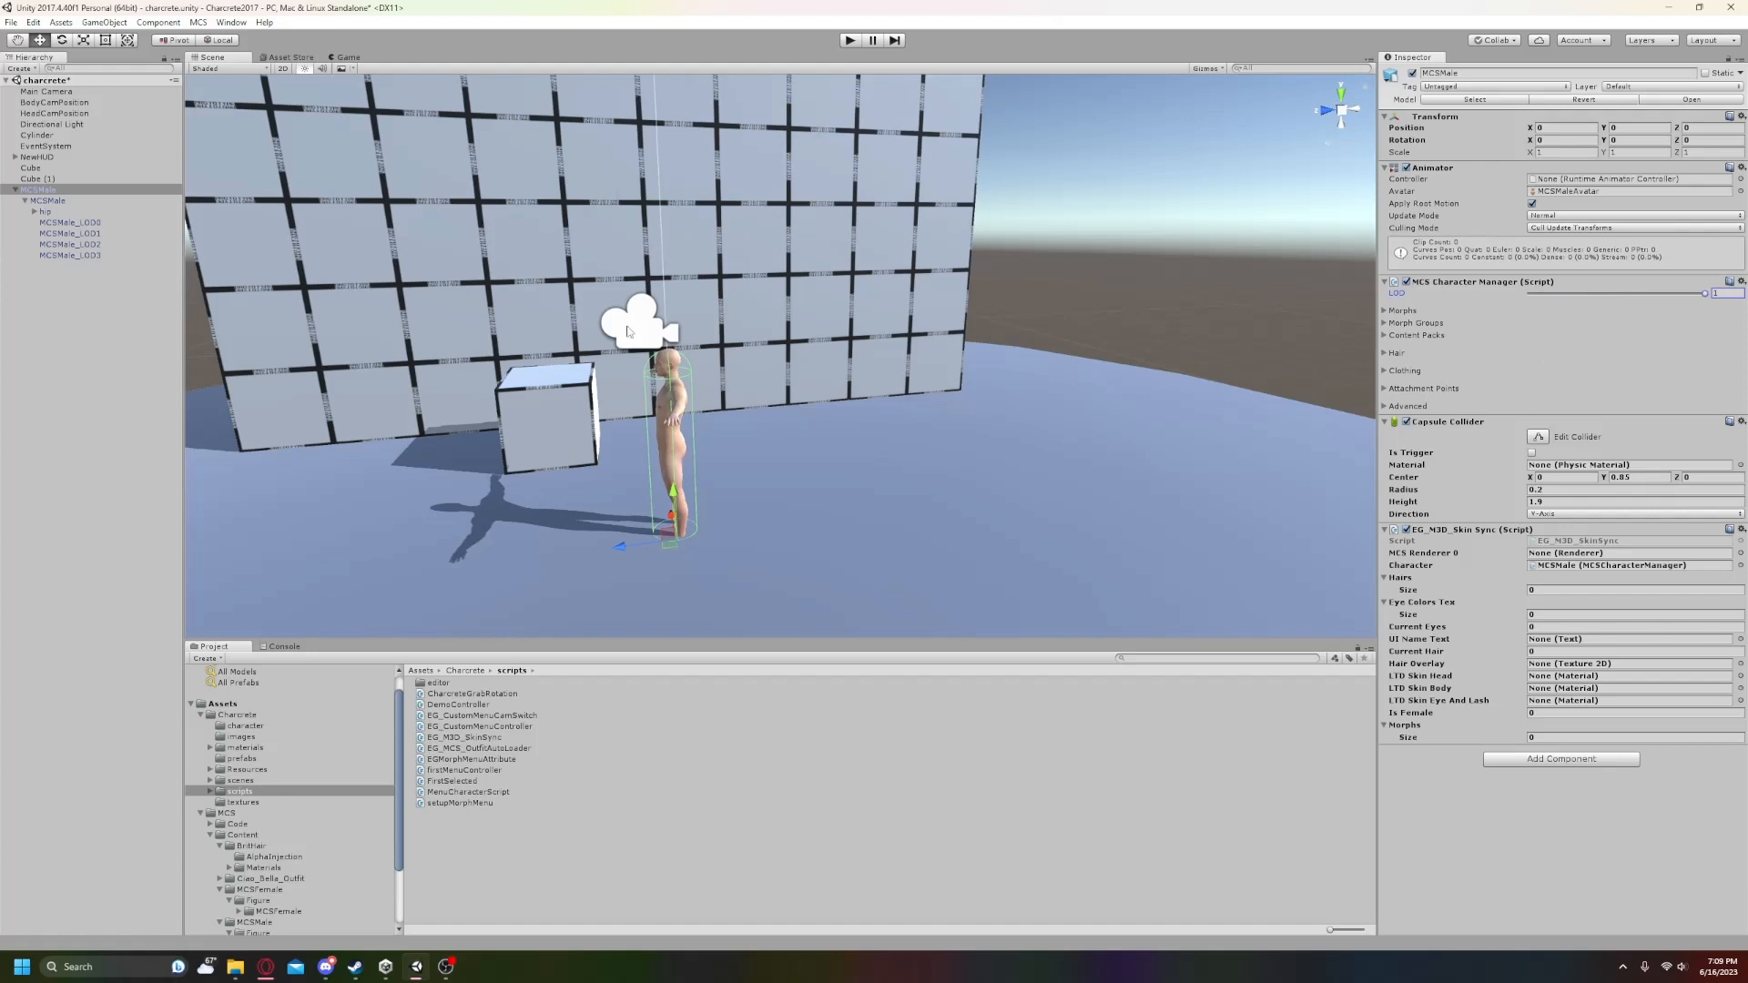
left_click(93, 223)
left_click_drag(178, 369, 1573, 564)
- Attach the EG_MCS_OutfitAutoLoader and CharcreteGrabRotation scripts to MCSMale
left_click_drag(528, 752, 1484, 754)
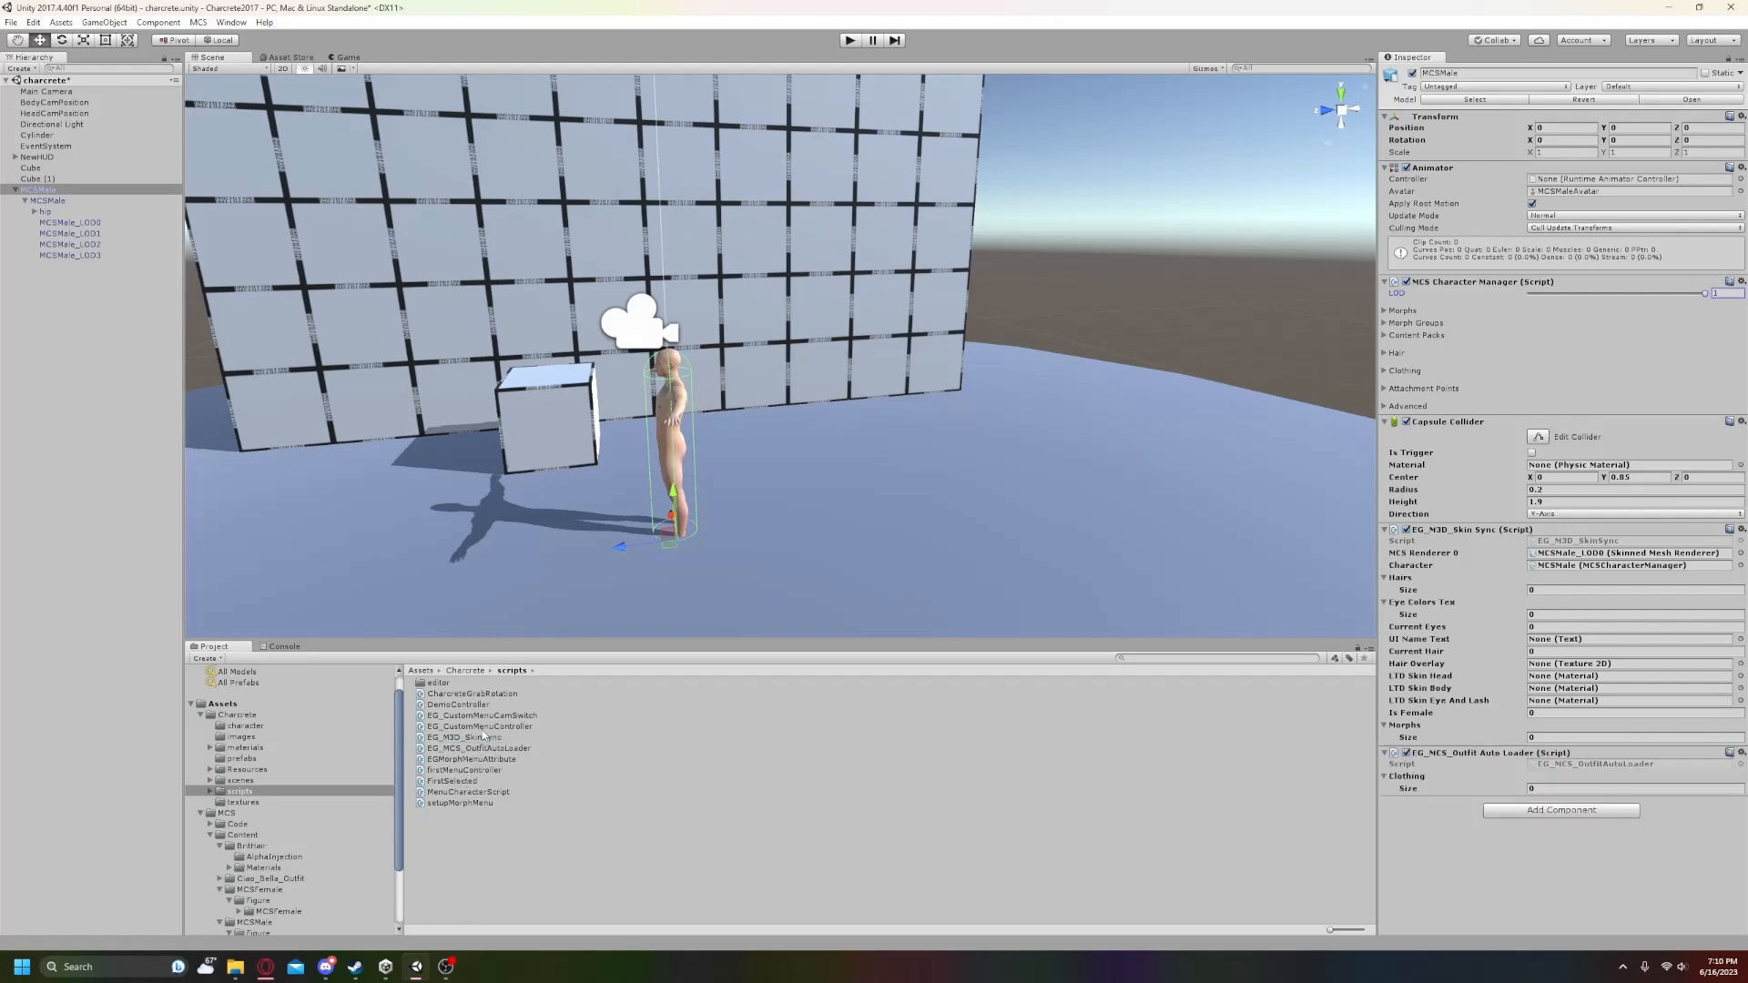
left_click_drag(475, 704, 1466, 798)
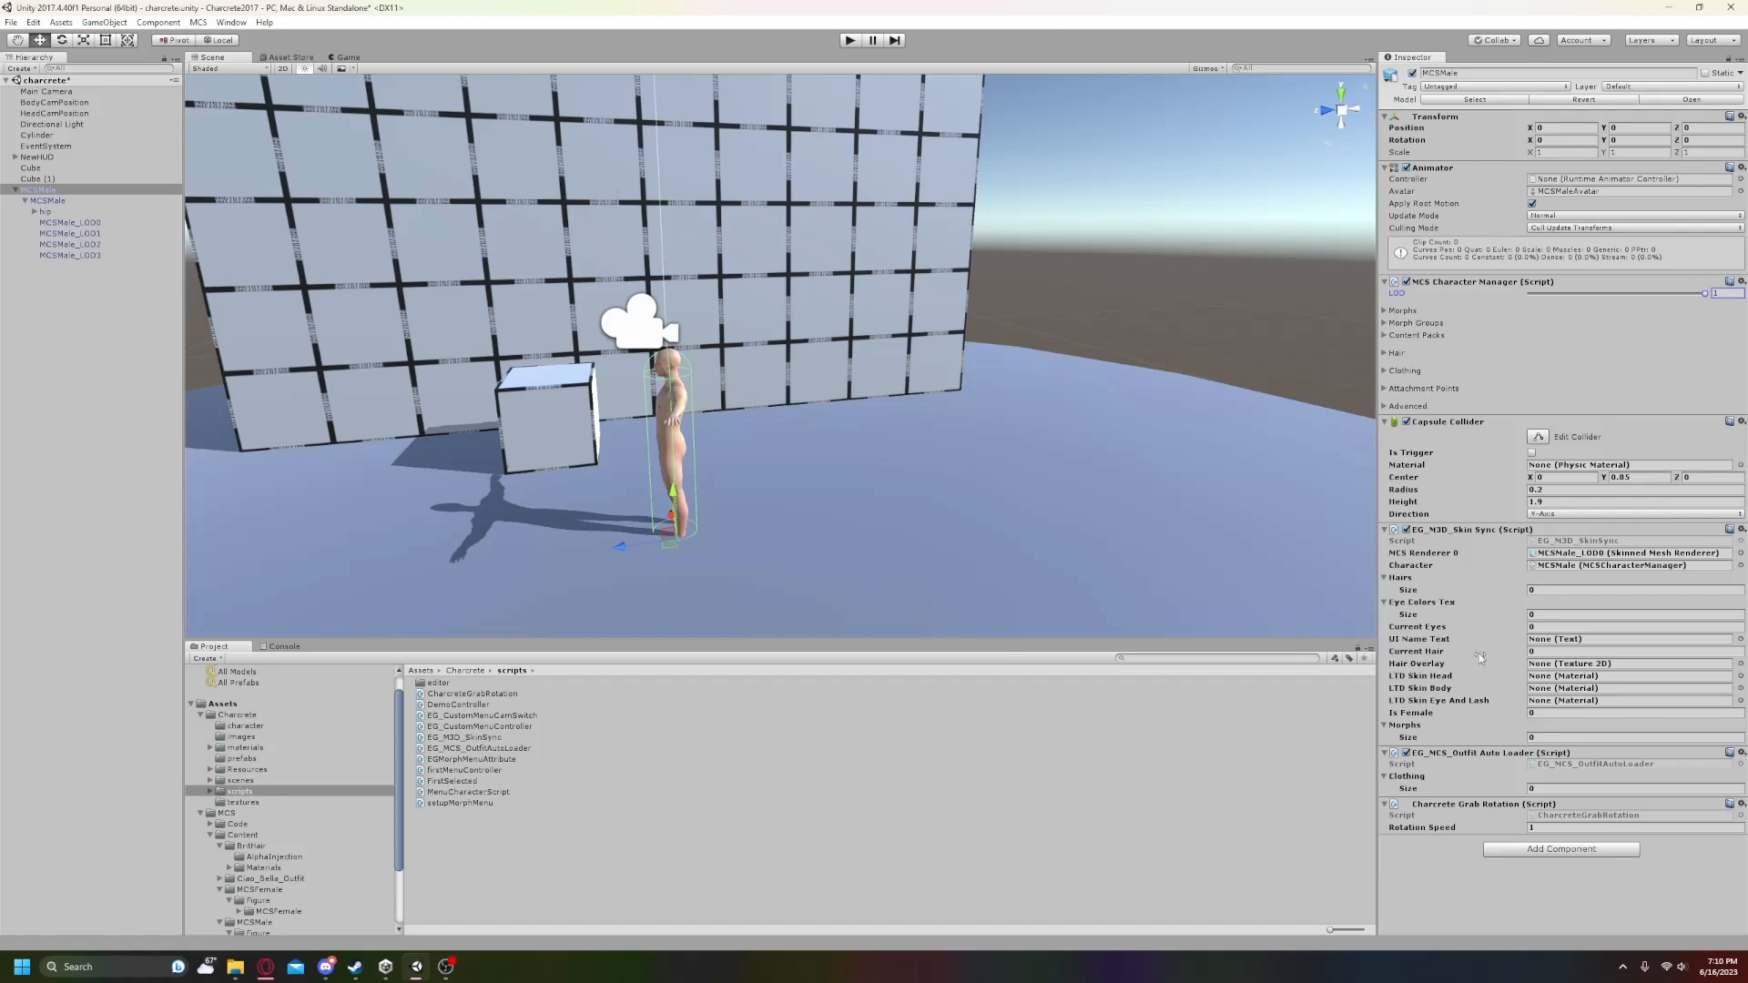
- Give Eye Colors Tex four elements and fill them with the MCSMale eye color textures Brown, Blue, Black and Green in that order
left_click(1556, 614)
key("Return")
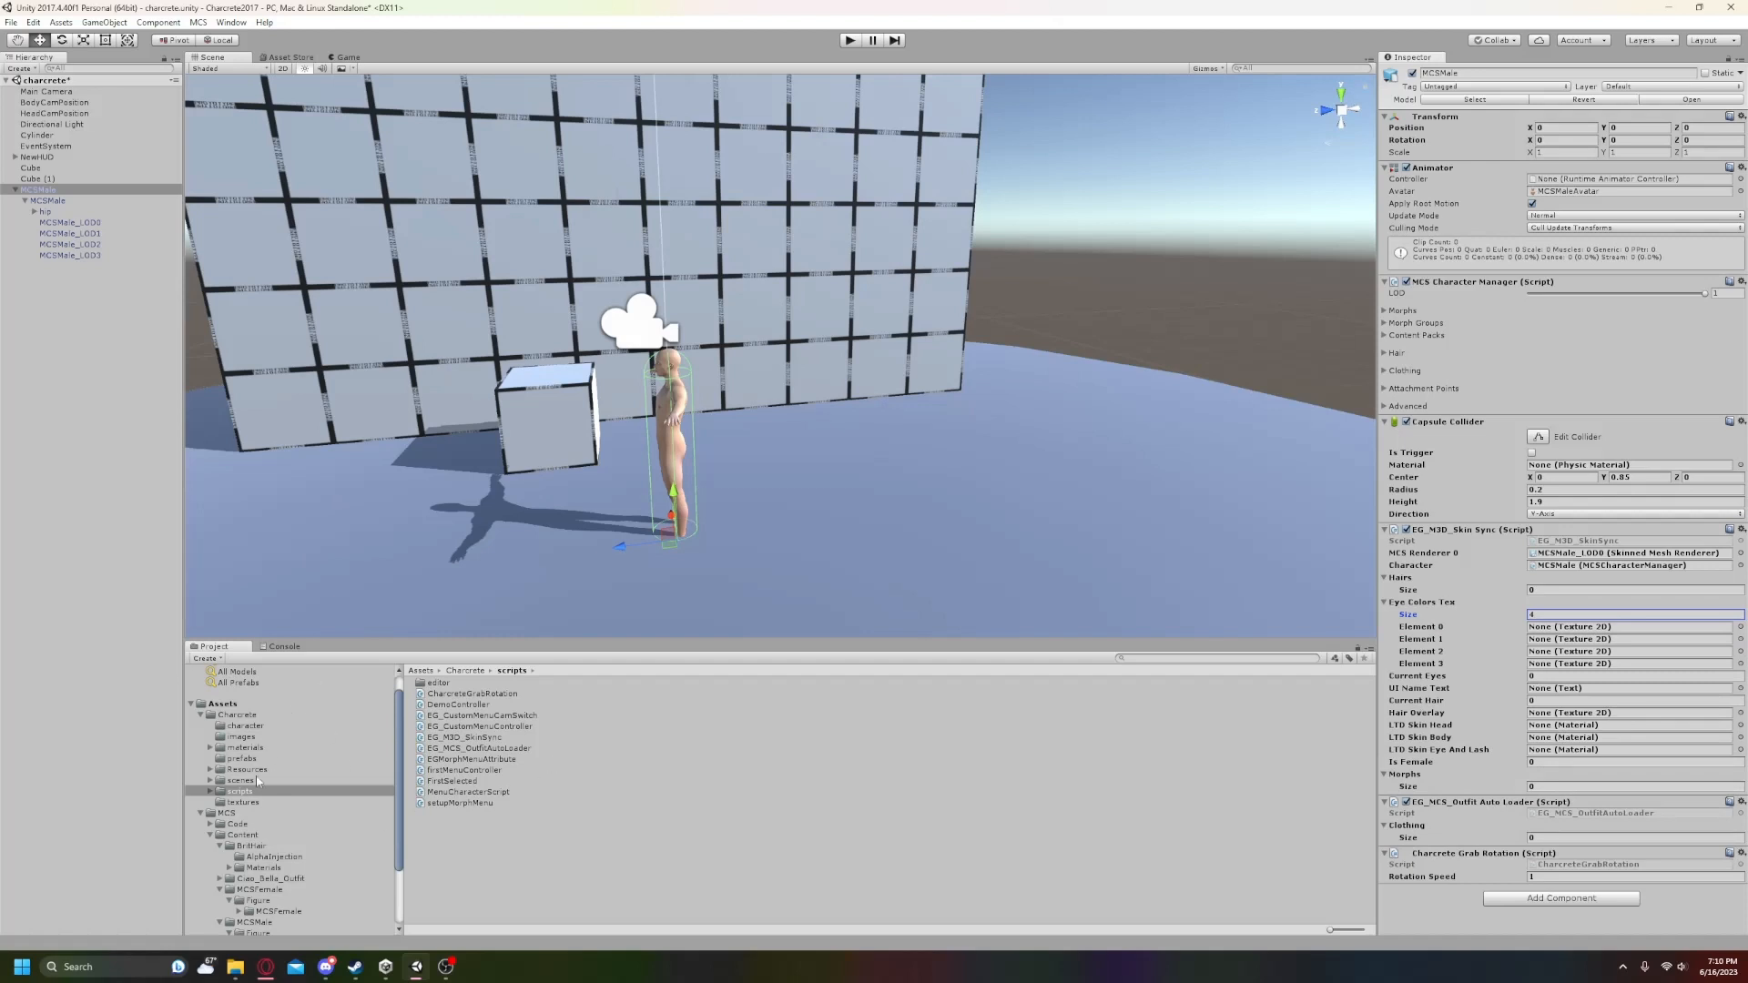
left_click(253, 803)
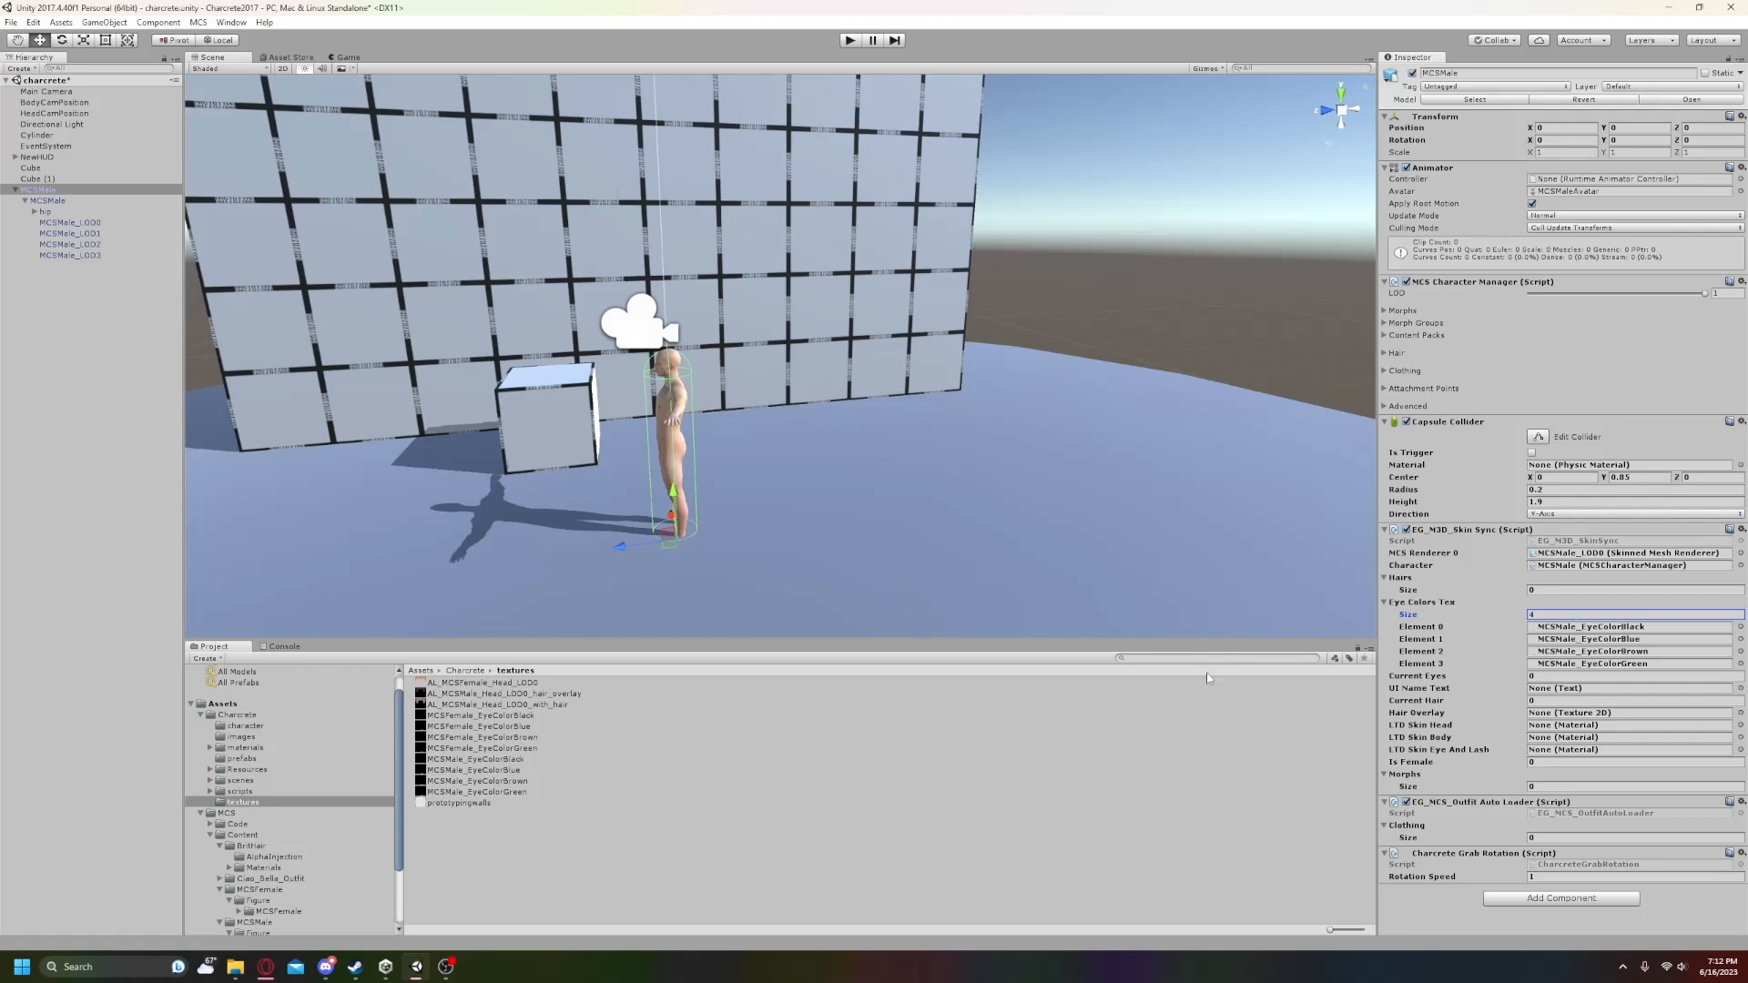
left_click_drag(503, 783, 1635, 635)
left_click(519, 759)
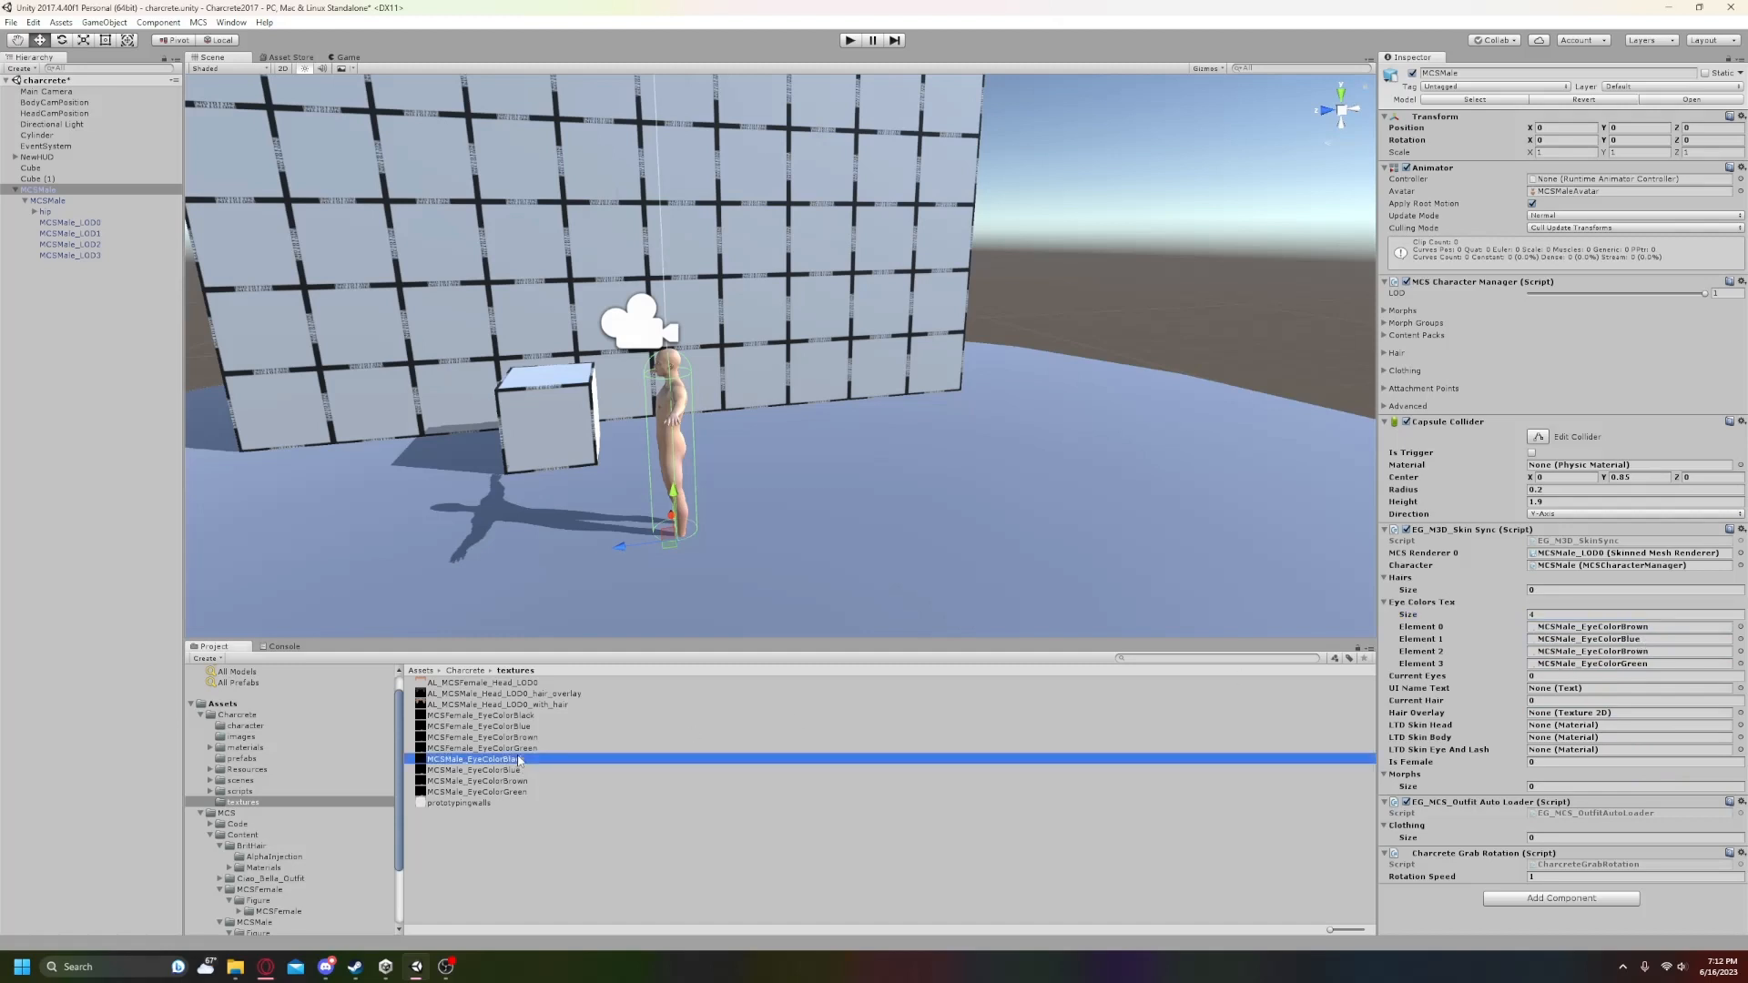
left_click_drag(519, 760, 1634, 652)
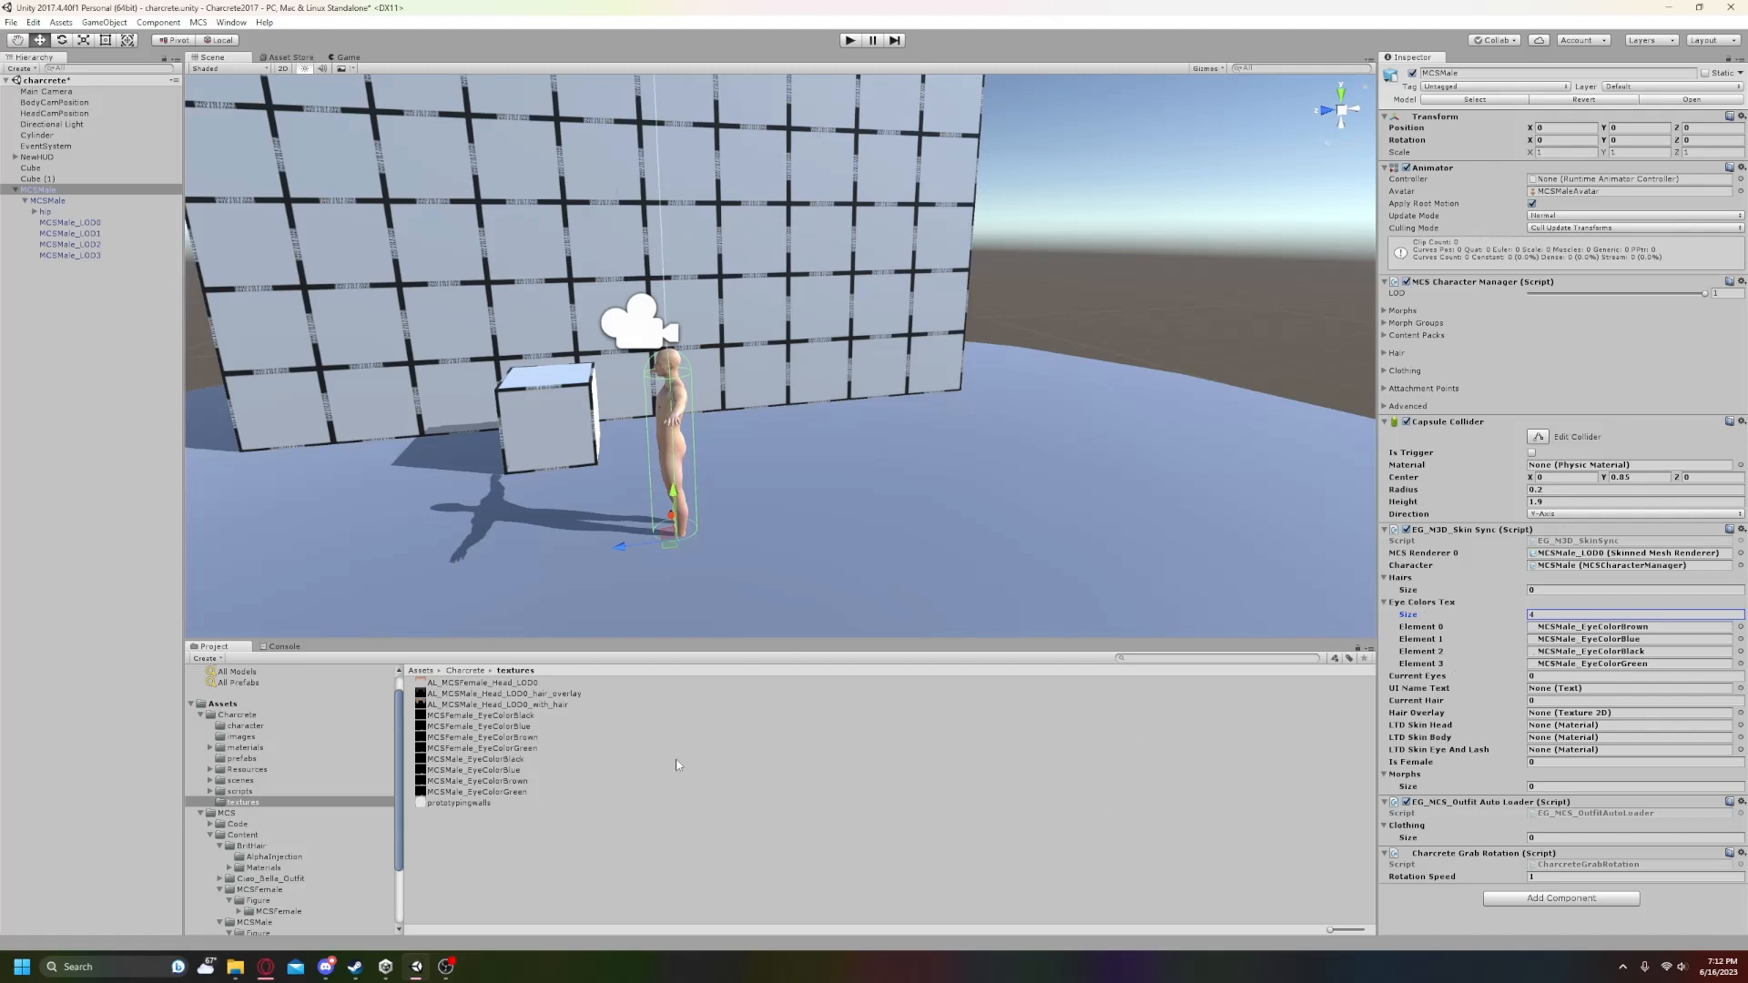
- Assign AL_MCSMale_Head_LOD0_hair_overlay as the Hair Overlay and set Current Hair to -1
left_click(513, 695)
left_click_drag(514, 695, 1551, 718)
left_click(1548, 701)
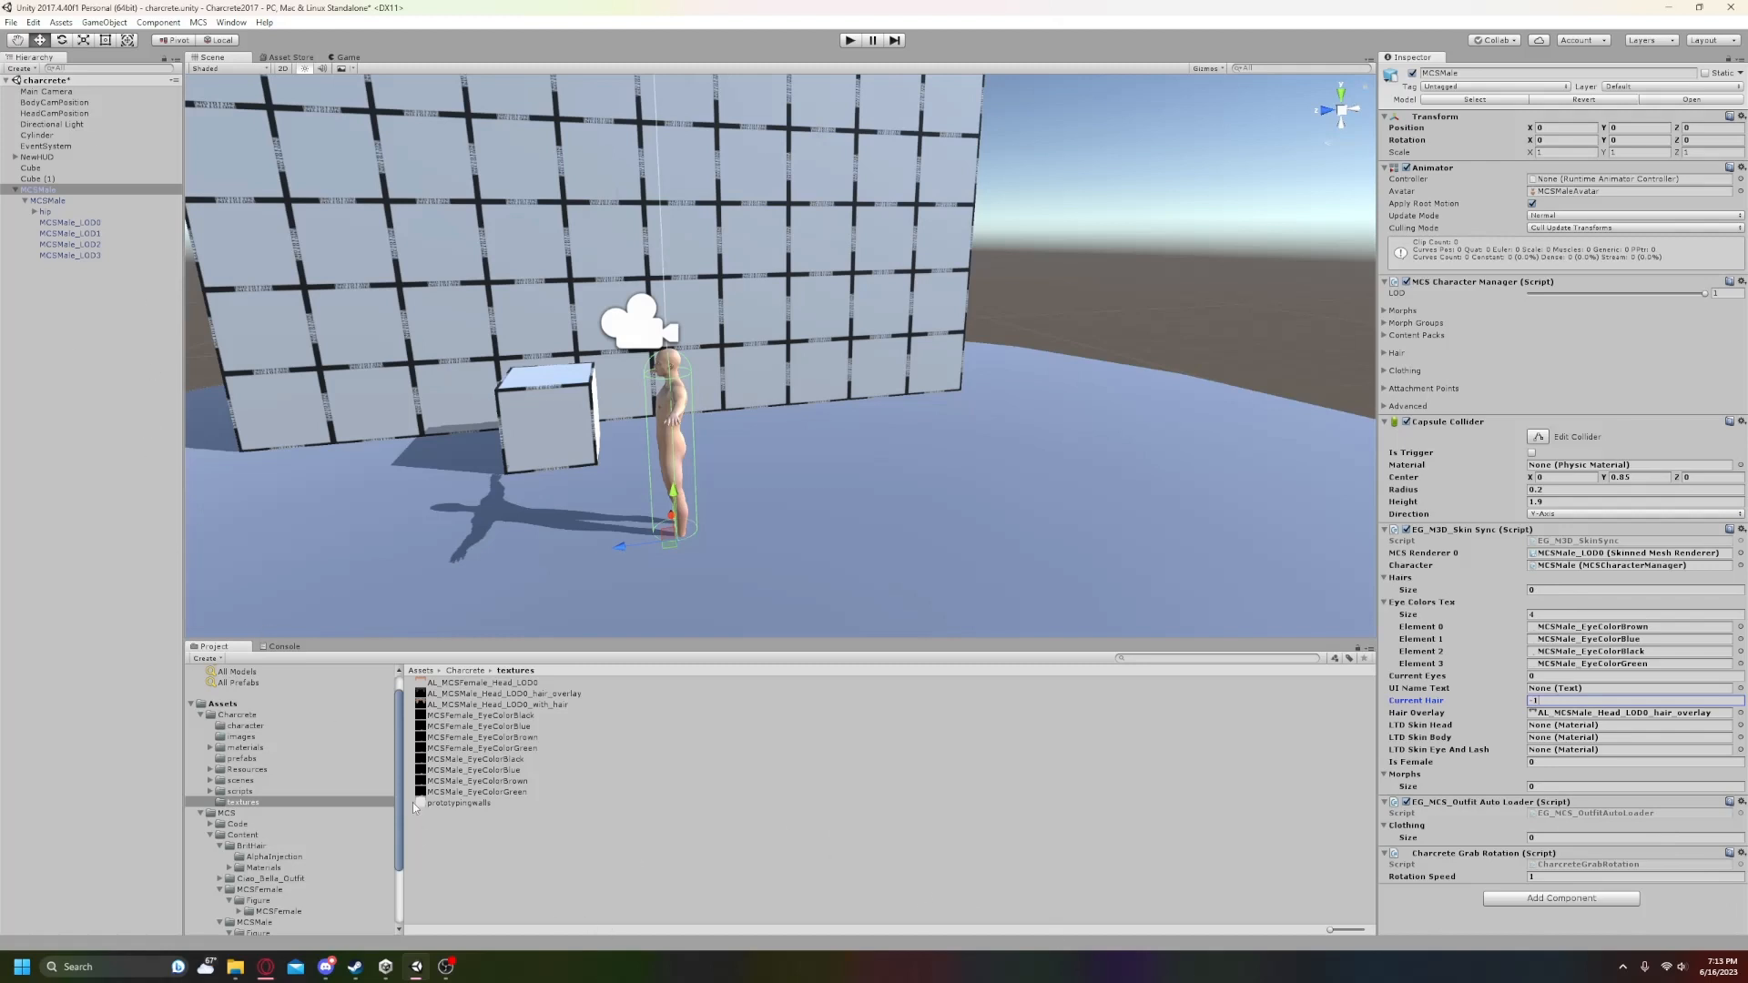
- Delete the old MCSMale and MCSFemale prefabs from the Charcrete prefabs folder
left_click(244, 759)
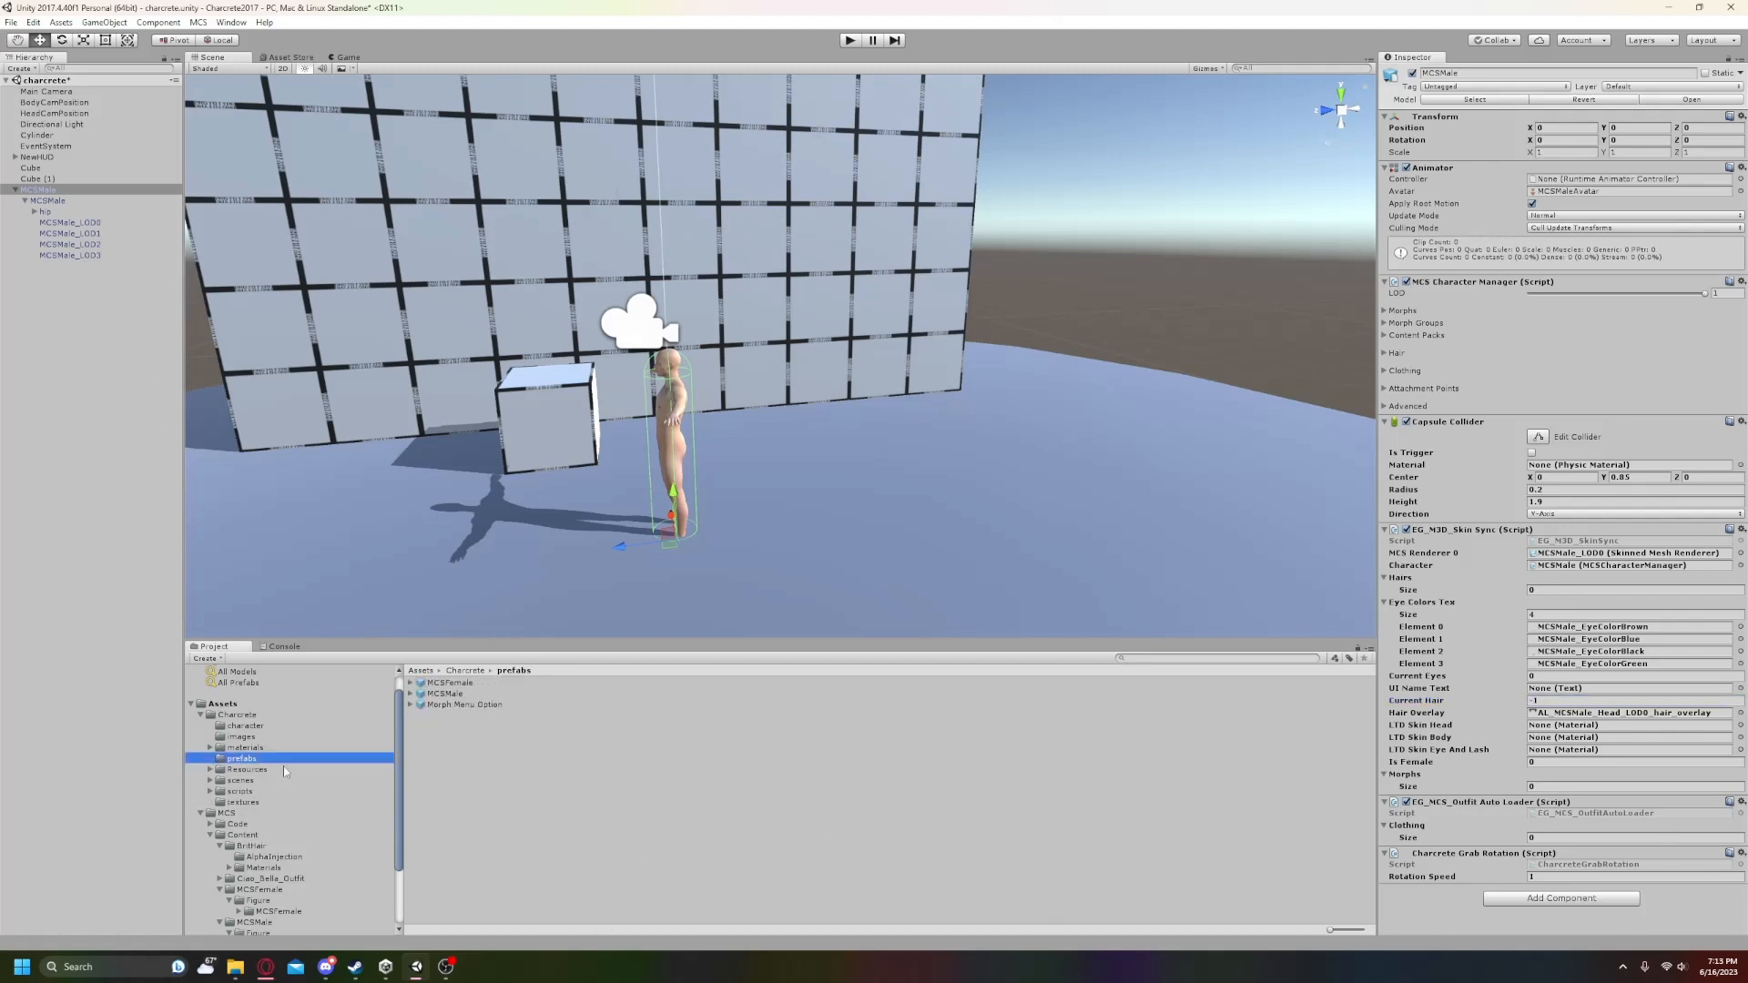
left_click(455, 695)
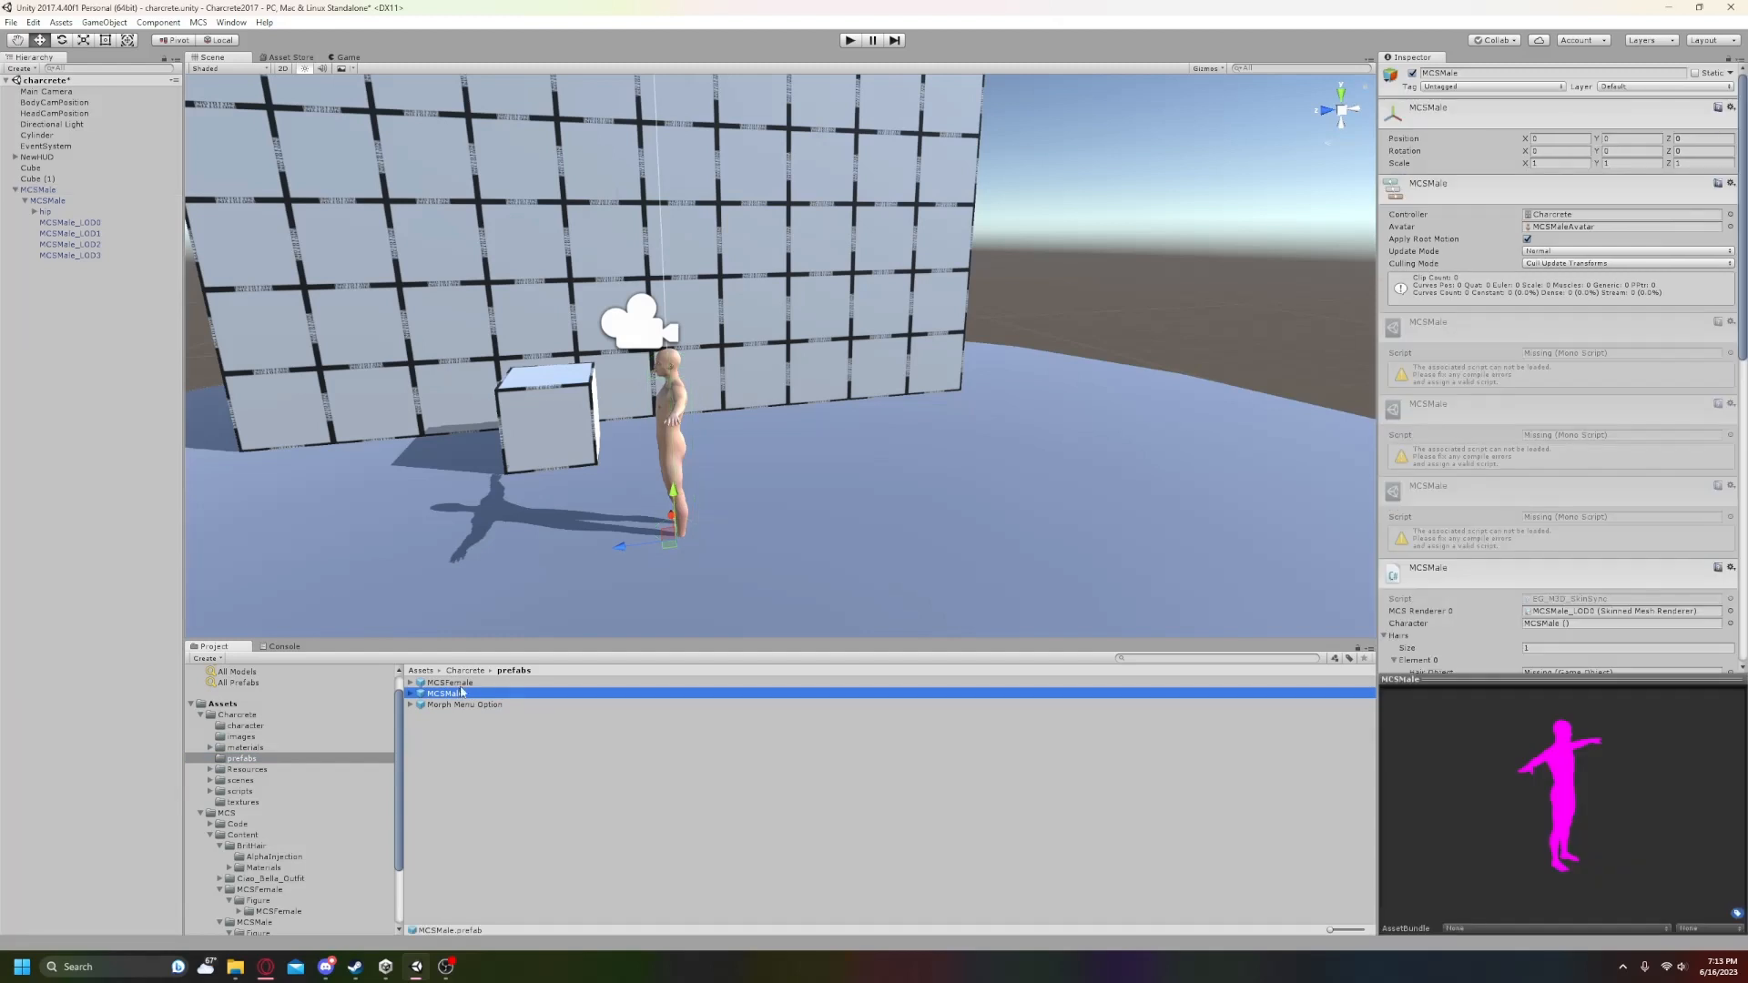
left_click(464, 684, "shift")
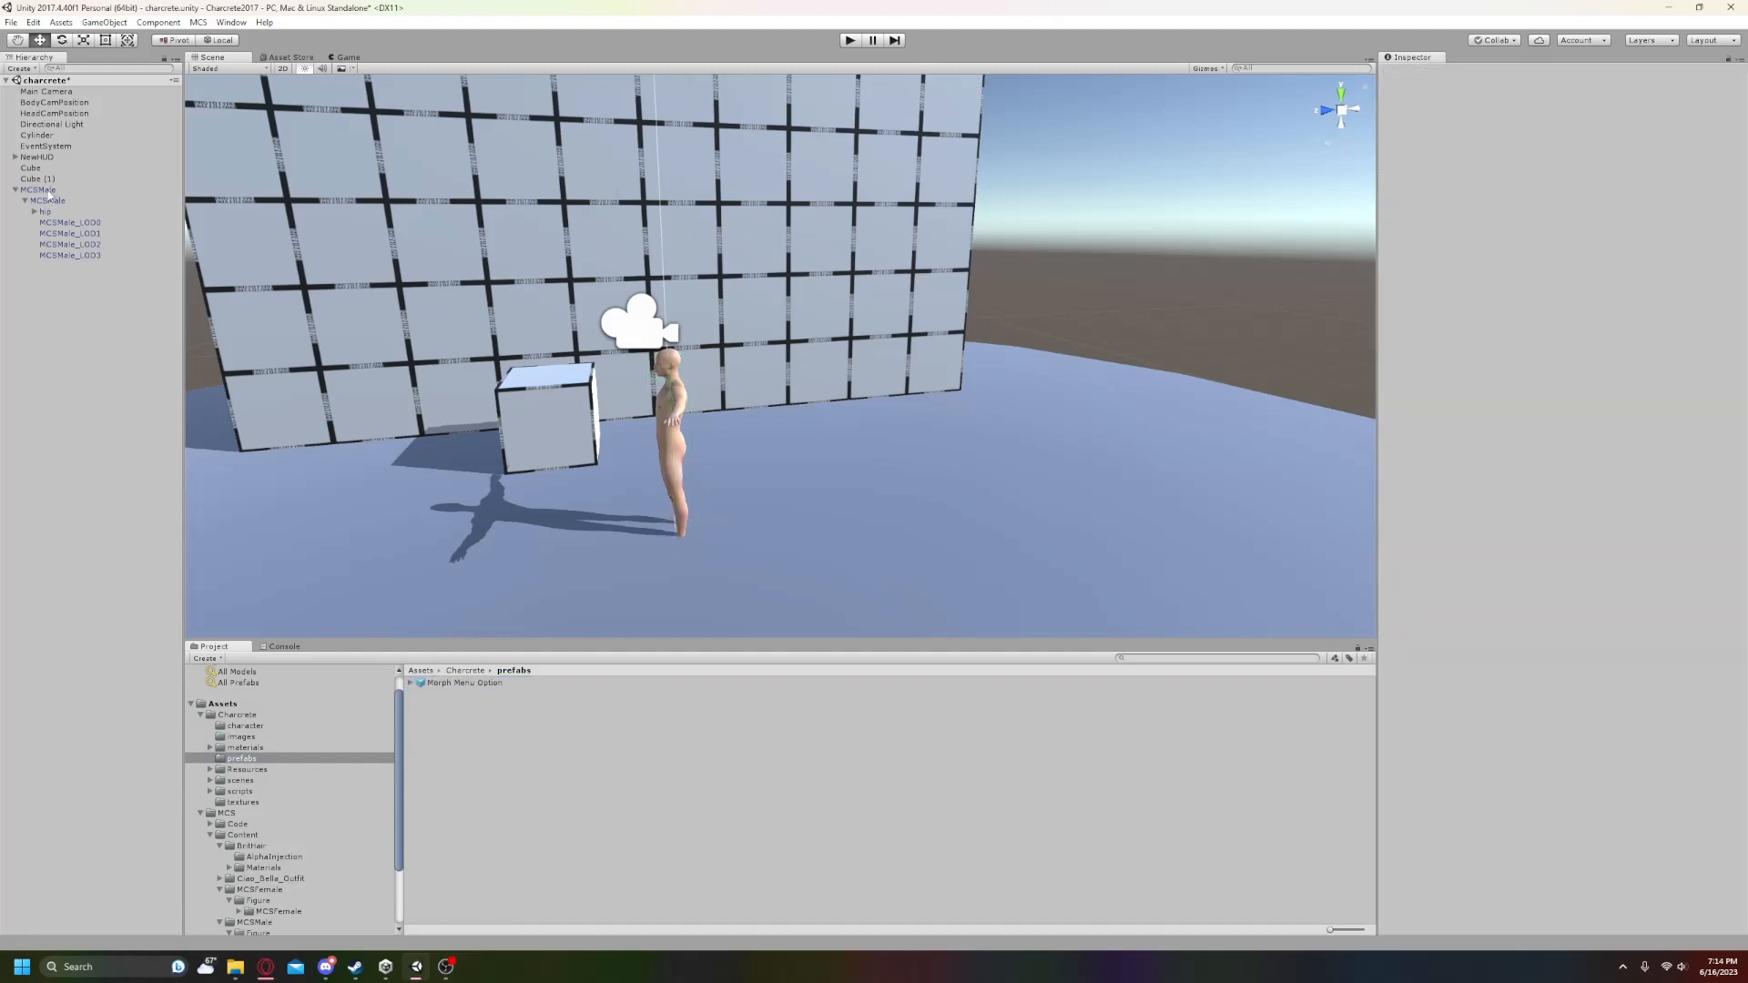
- Save the configured MCSMale scene object as a new prefab in the Charcrete prefabs folder and collapse its hierarchy
left_click_drag(50, 190, 557, 684)
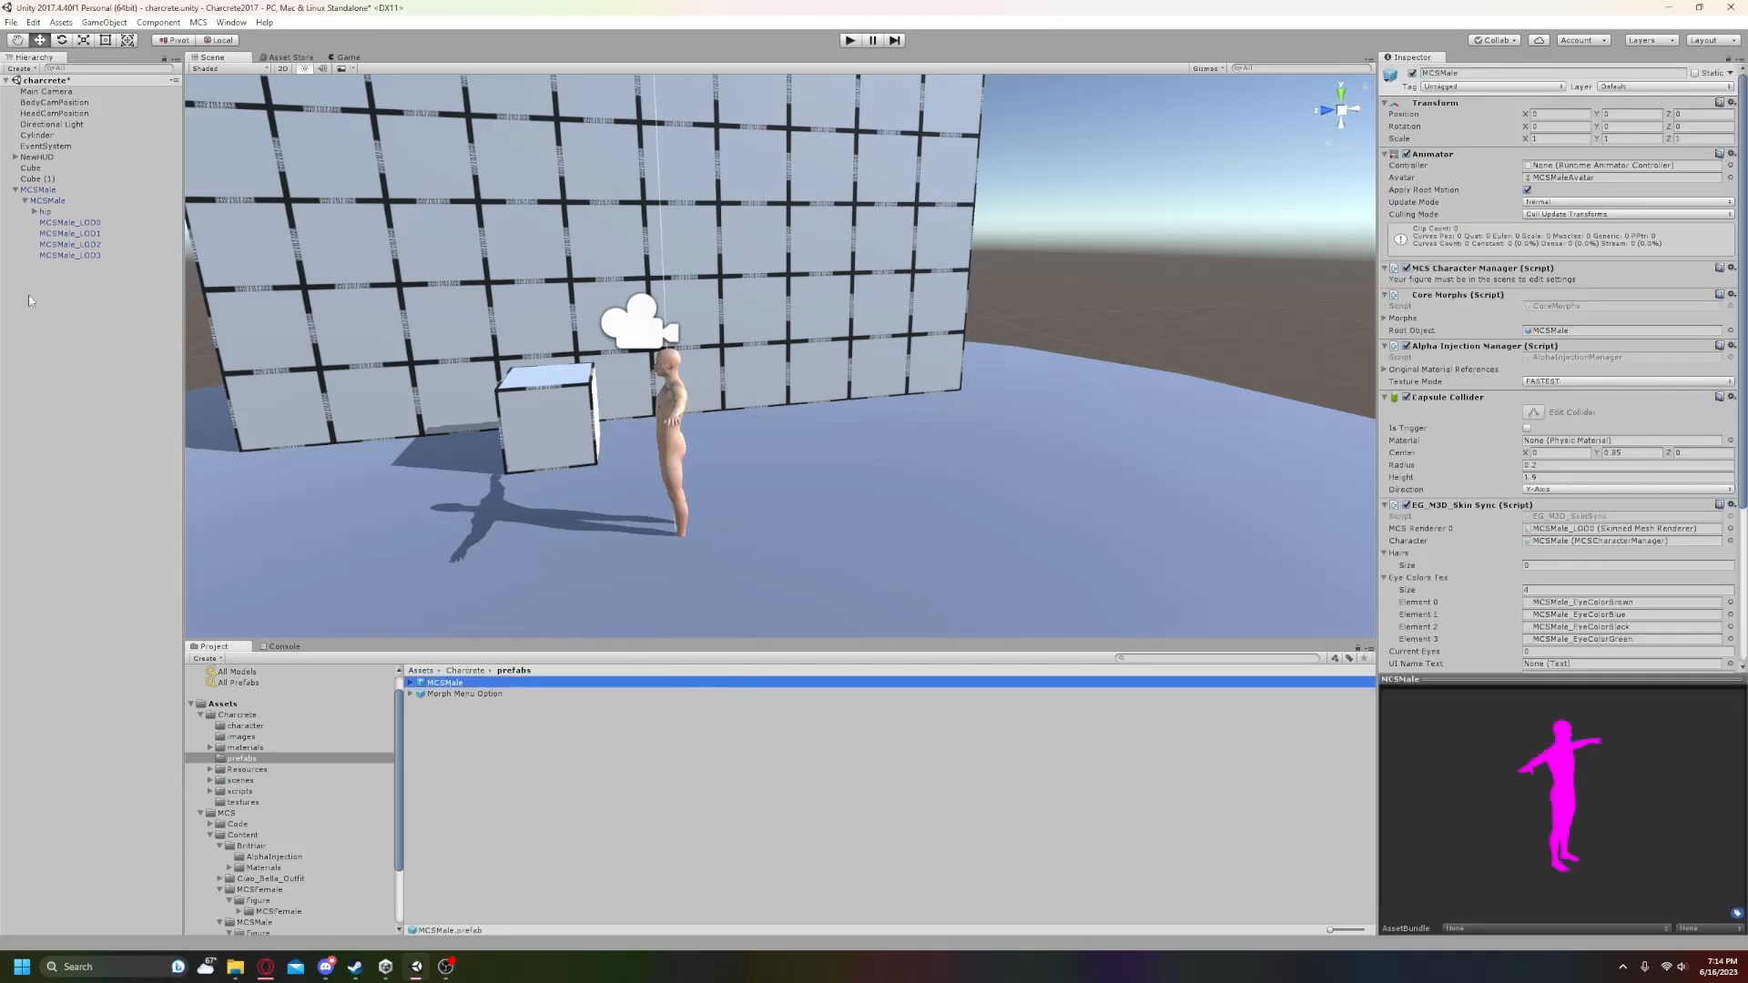
left_click(27, 207)
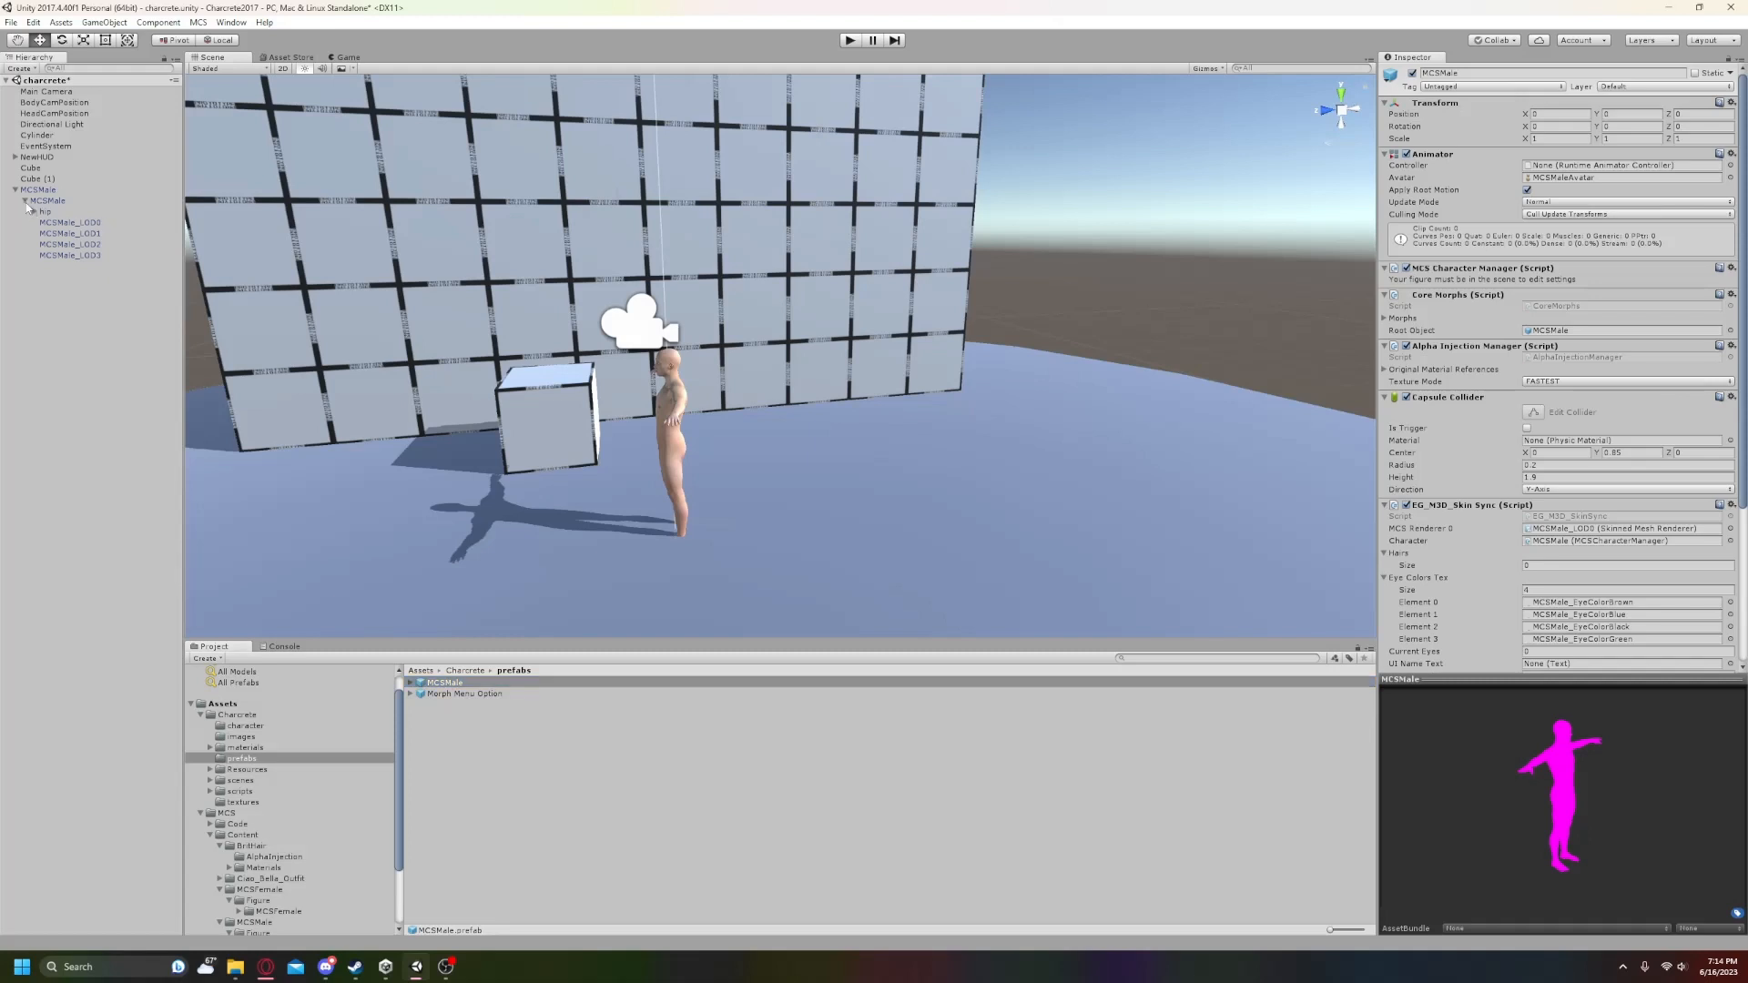
left_click(15, 190)
left_click(492, 847)
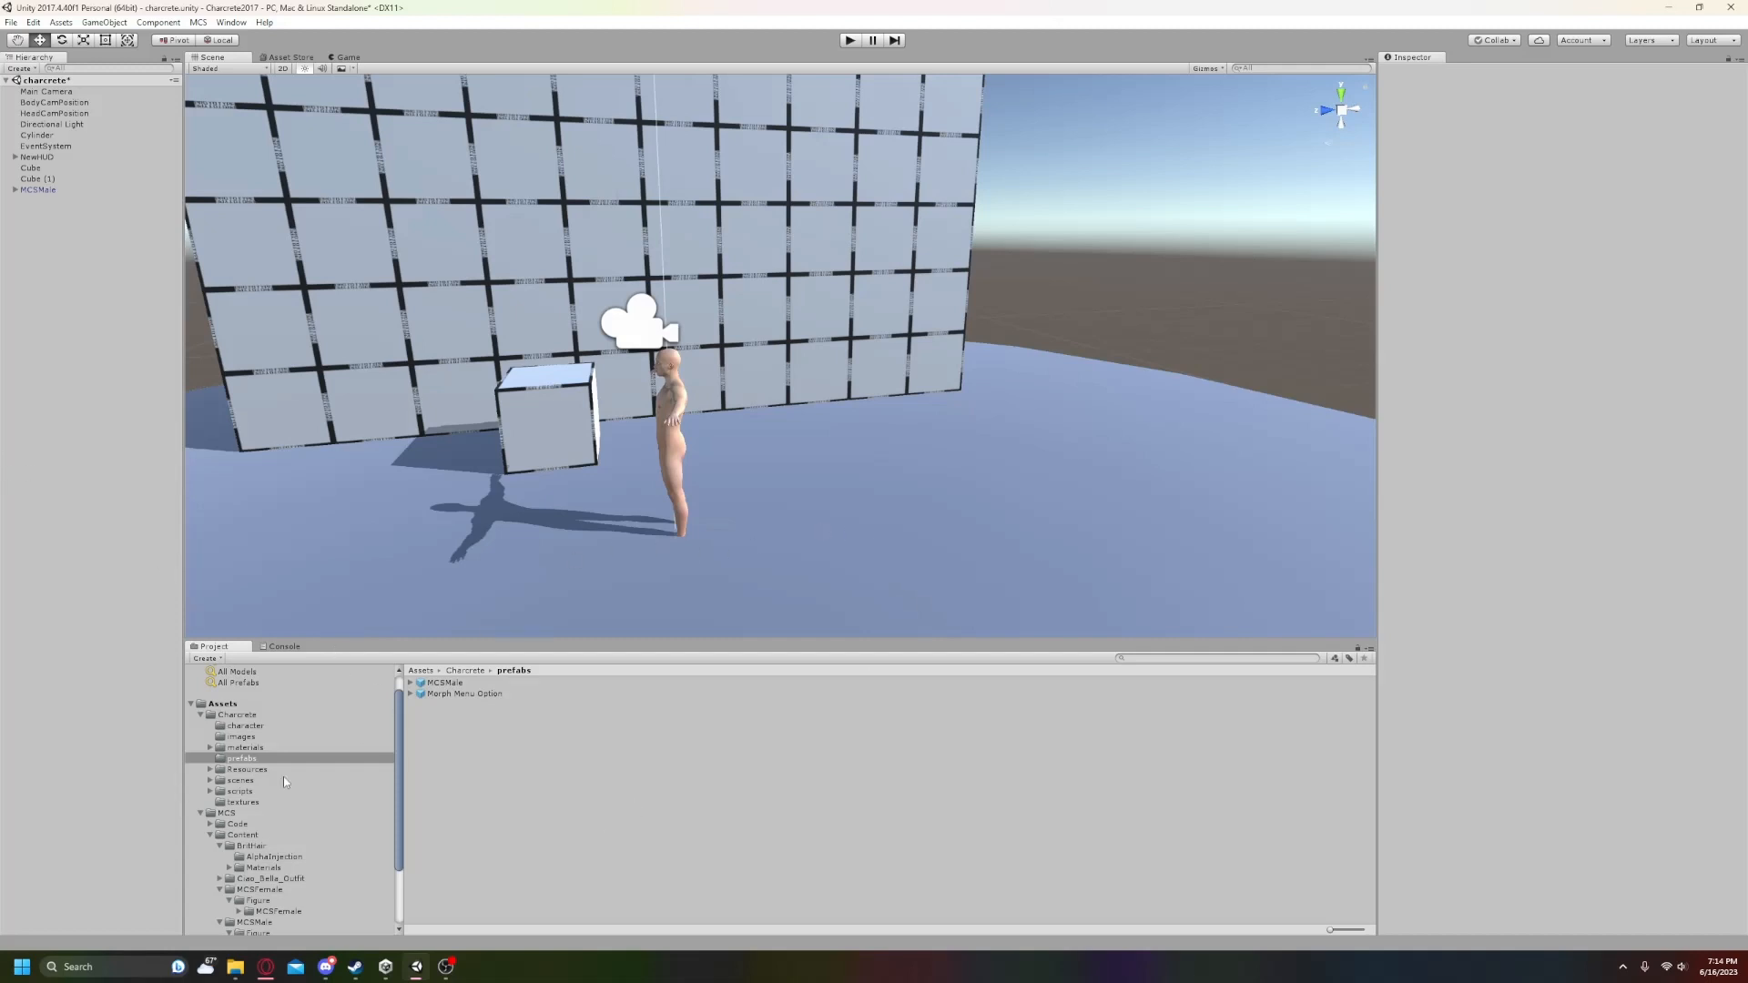
- Move MCSMale along the X axis to about 1.883, towards the wall beside the cube
left_click(51, 190)
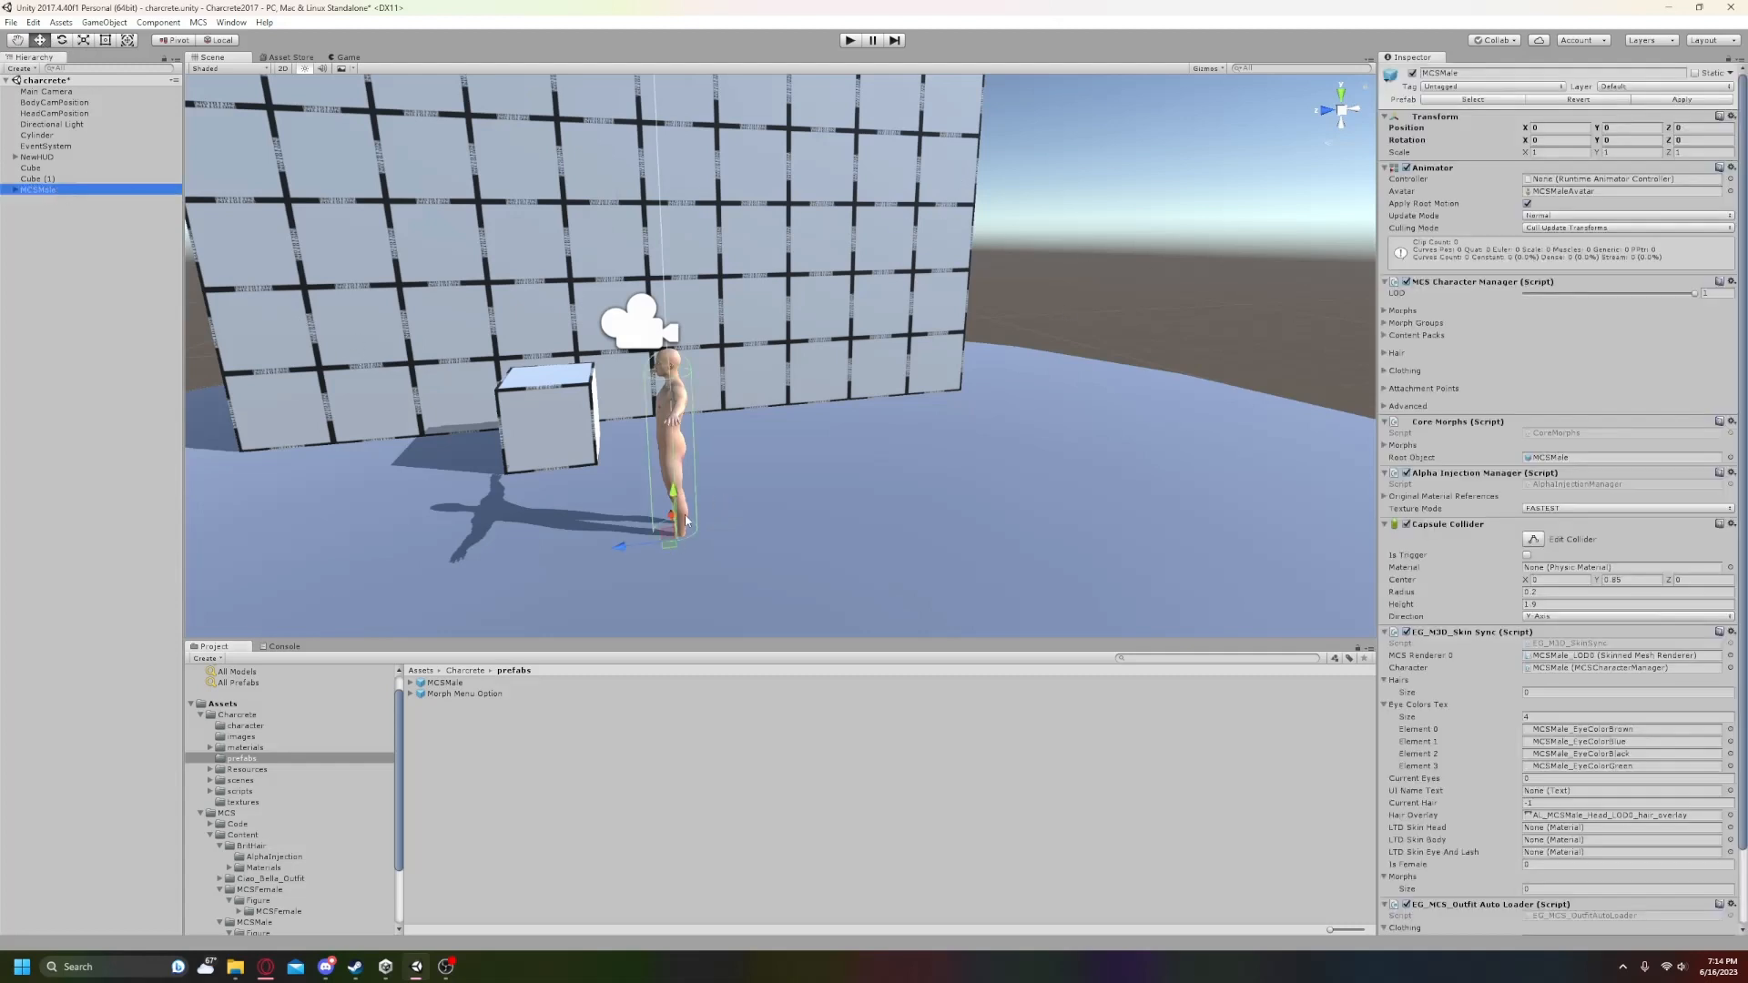
left_click_drag(734, 510, 832, 558, "alt")
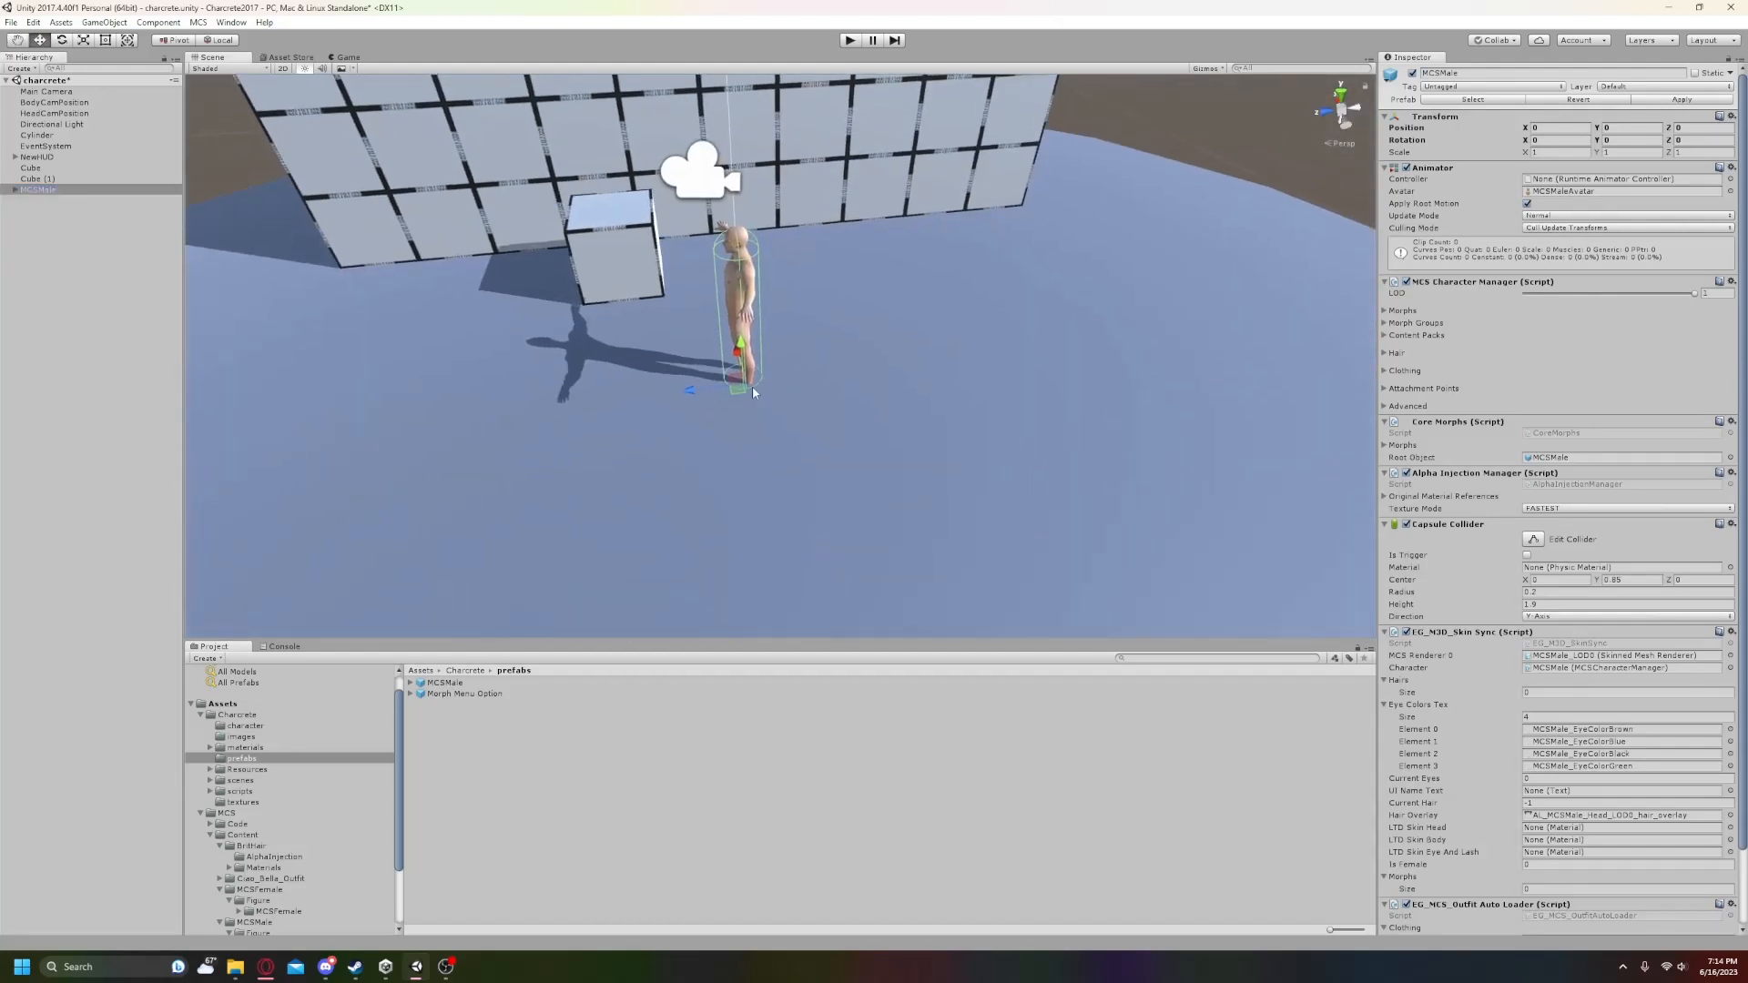
left_click_drag(737, 357, 703, 264)
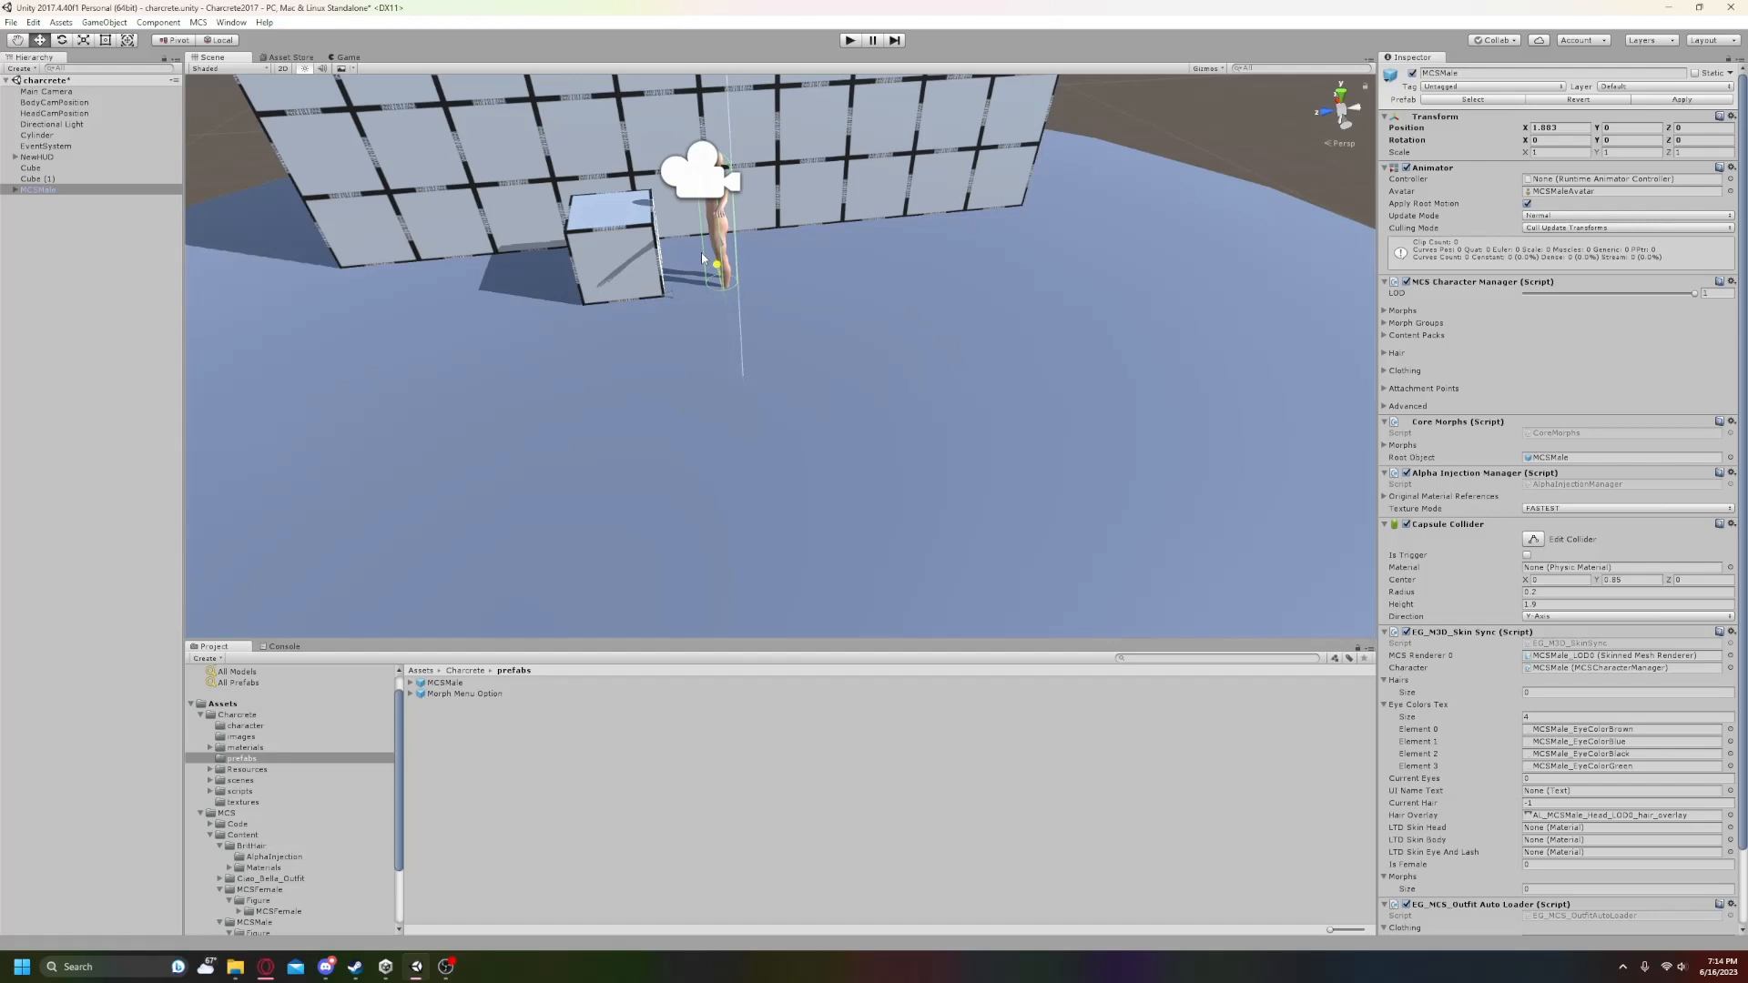
- Turn MCSMale around the vertical axis by setting its Y rotation to -90
left_click(62, 40)
left_click_drag(707, 318, 883, 306)
left_click(1618, 141)
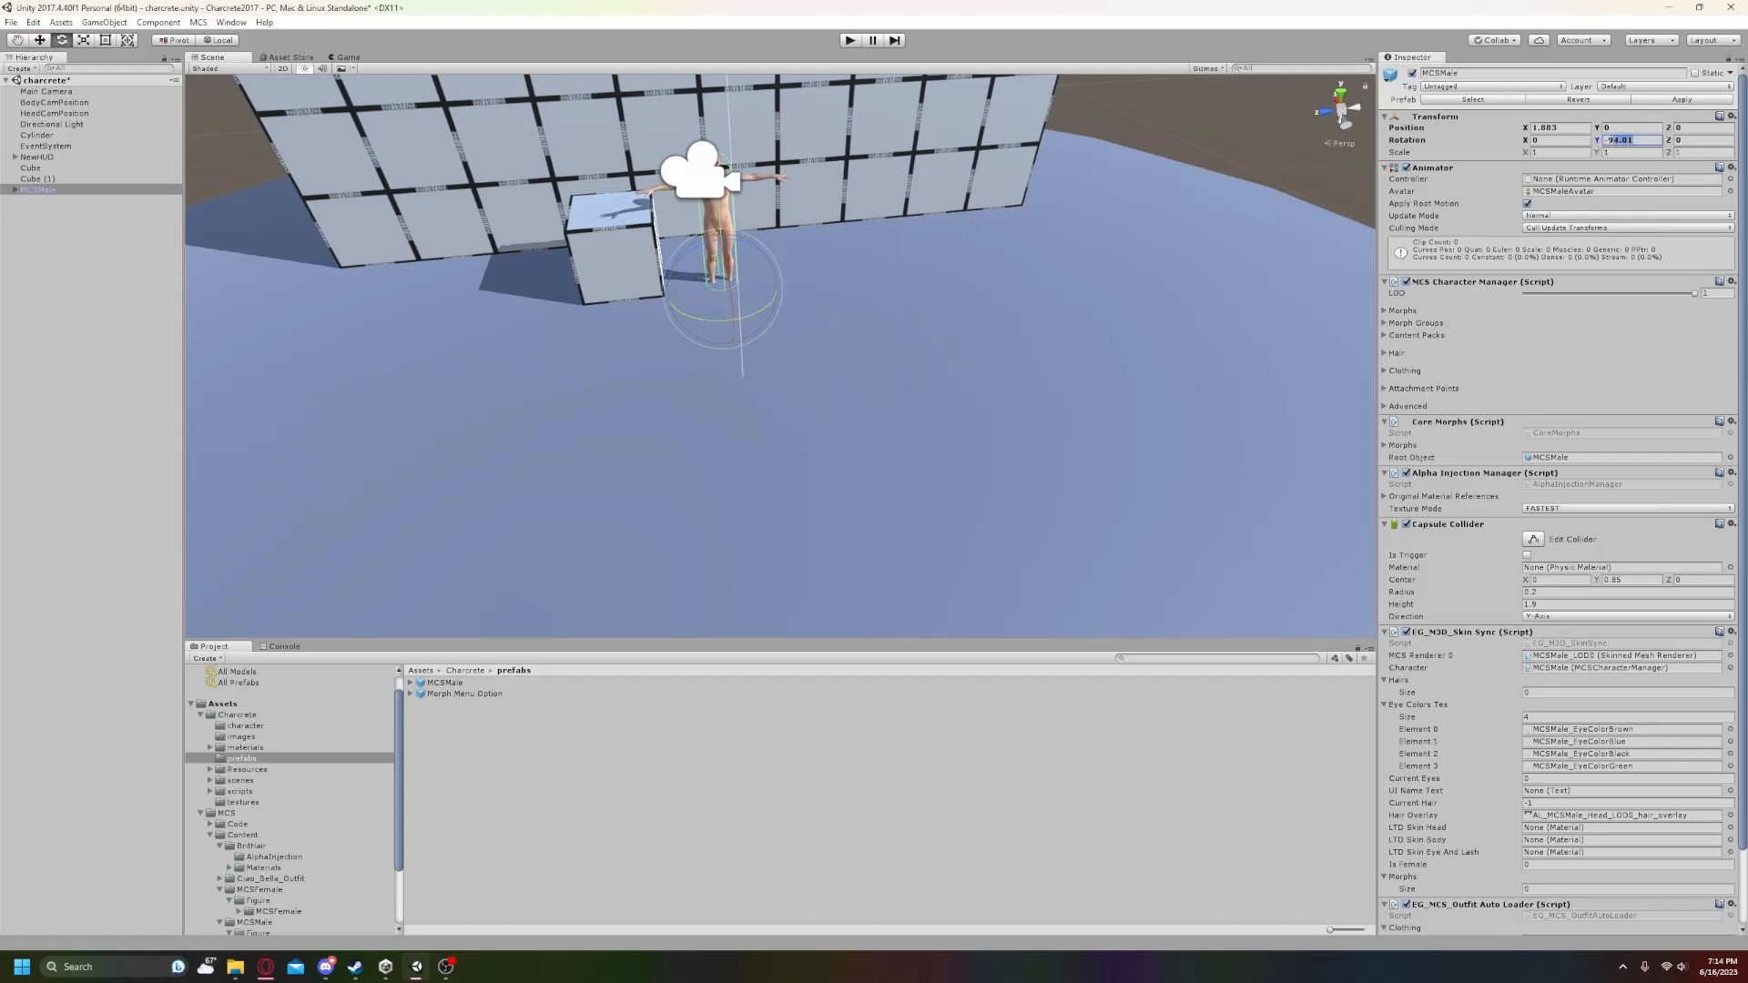
type("-90")
- Raise MCSMale slightly above the floor, to a Y position of about 0.103
right_click_drag(882, 302, 785, 338)
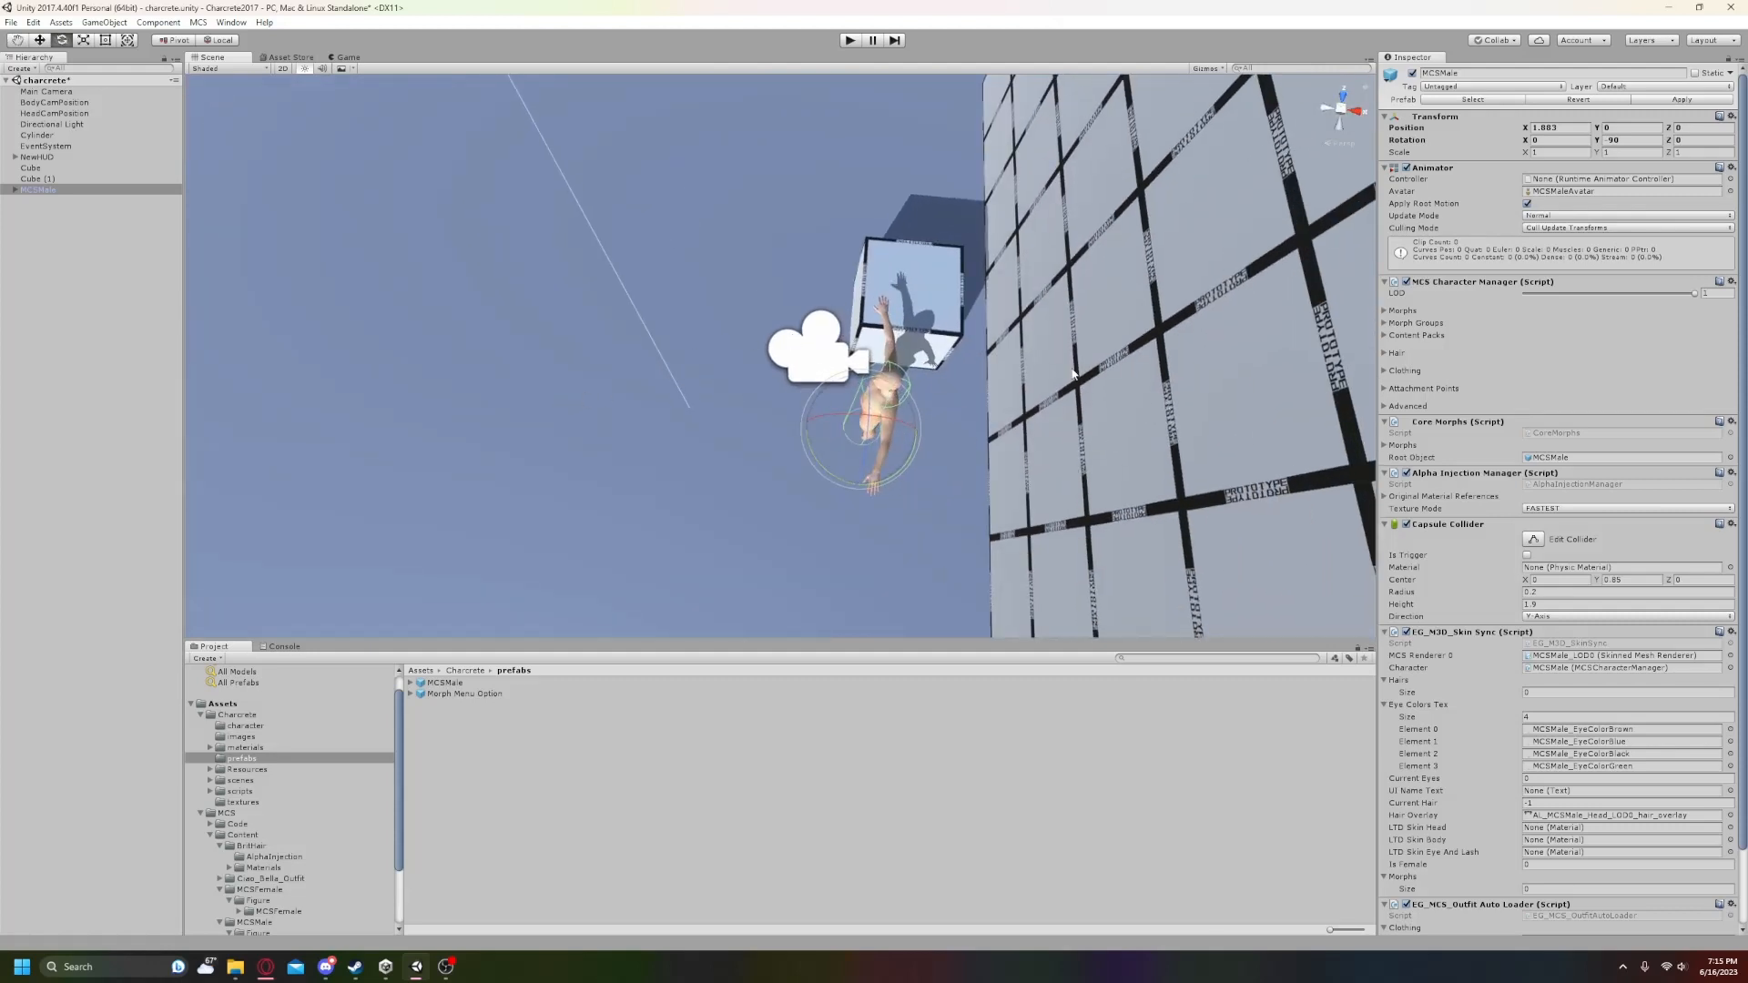
middle_click_drag(914, 424, 1001, 382)
right_click_drag(1001, 383, 1106, 264)
middle_click_drag(1106, 264, 1332, 137)
middle_click_drag(890, 347, 1088, 280)
right_click_drag(1088, 280, 1229, 150)
middle_click_drag(855, 396, 966, 457)
right_click_drag(966, 457, 757, 480)
middle_click_drag(1007, 421, 626, 332)
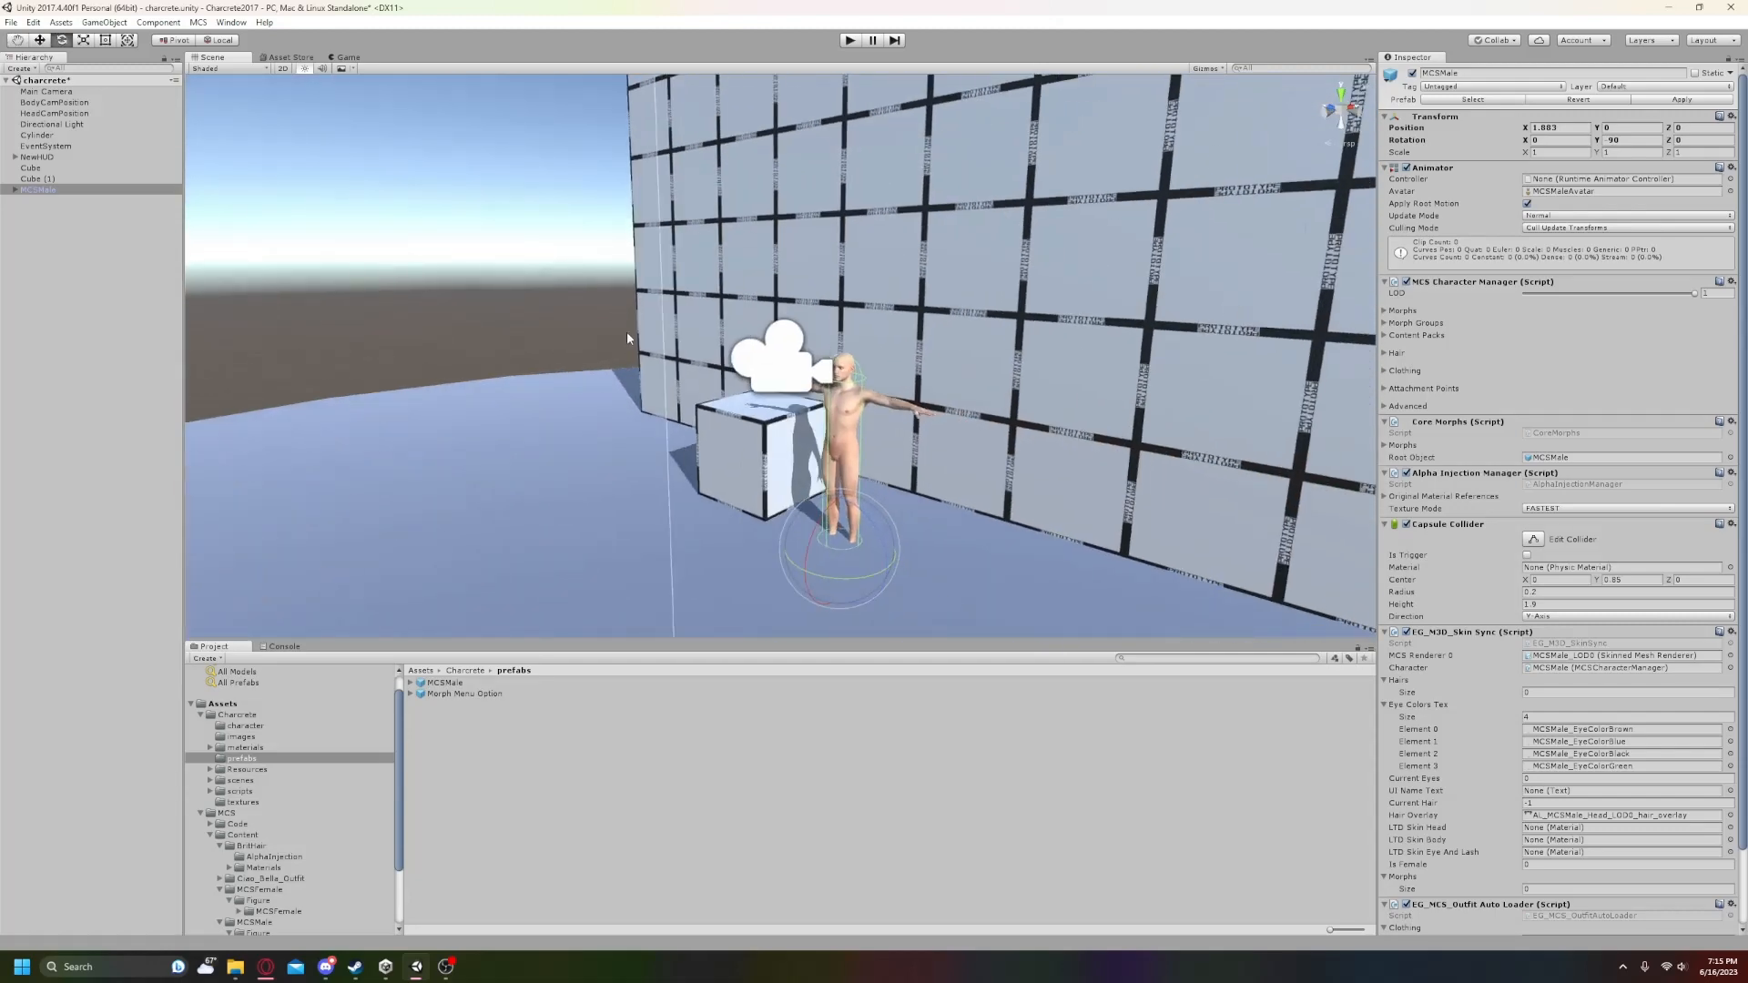
middle_click_drag(666, 499, 457, 375)
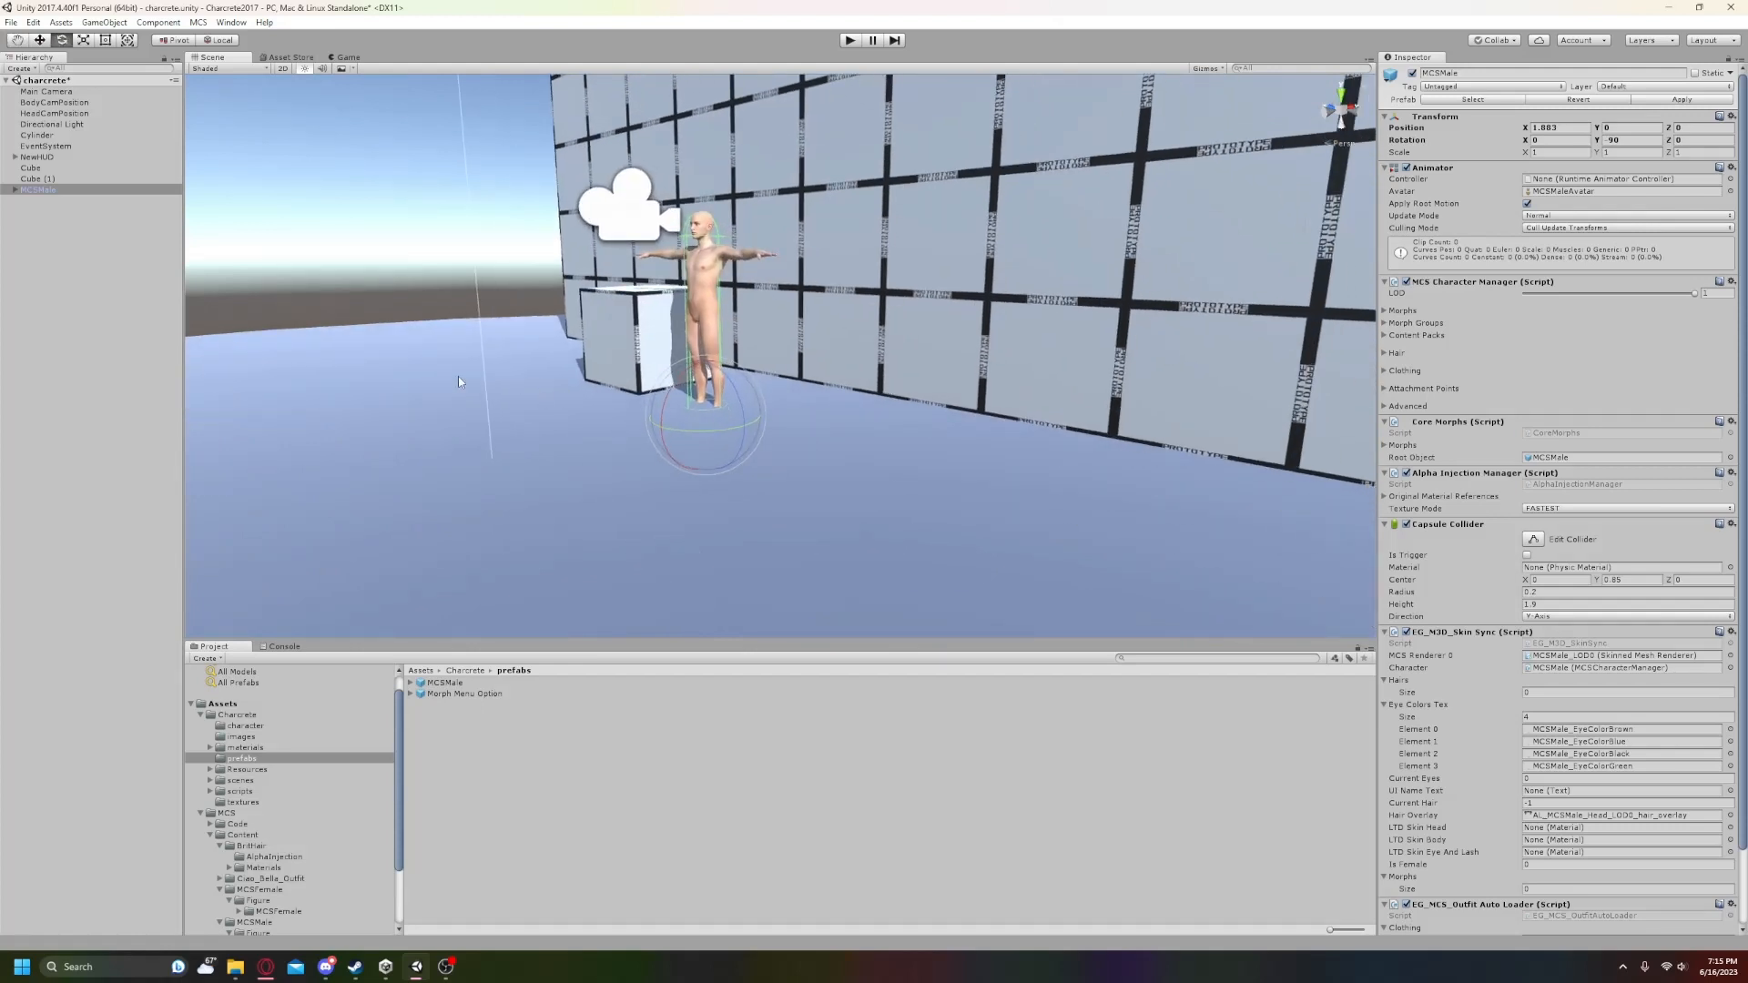
left_click(40, 41)
left_click_drag(715, 369, 714, 358)
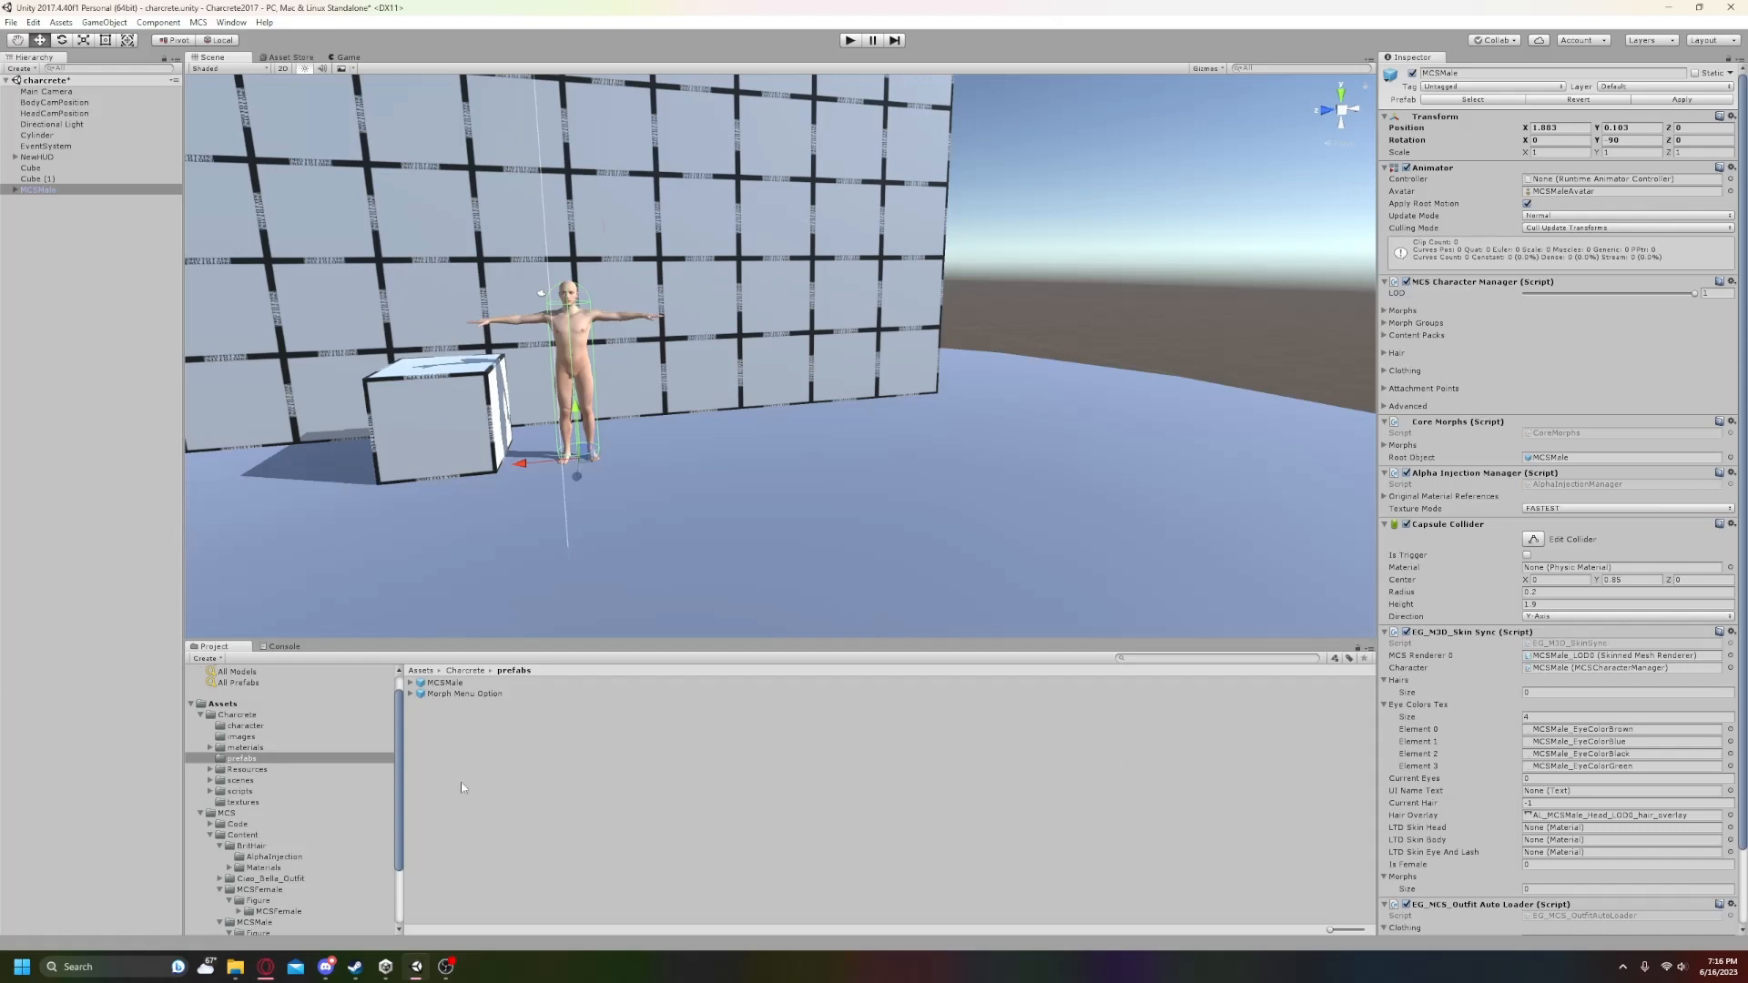
- Add the MCSFemale figure from its folder in the MCS content to the scene
scroll(264, 905, "down", 3)
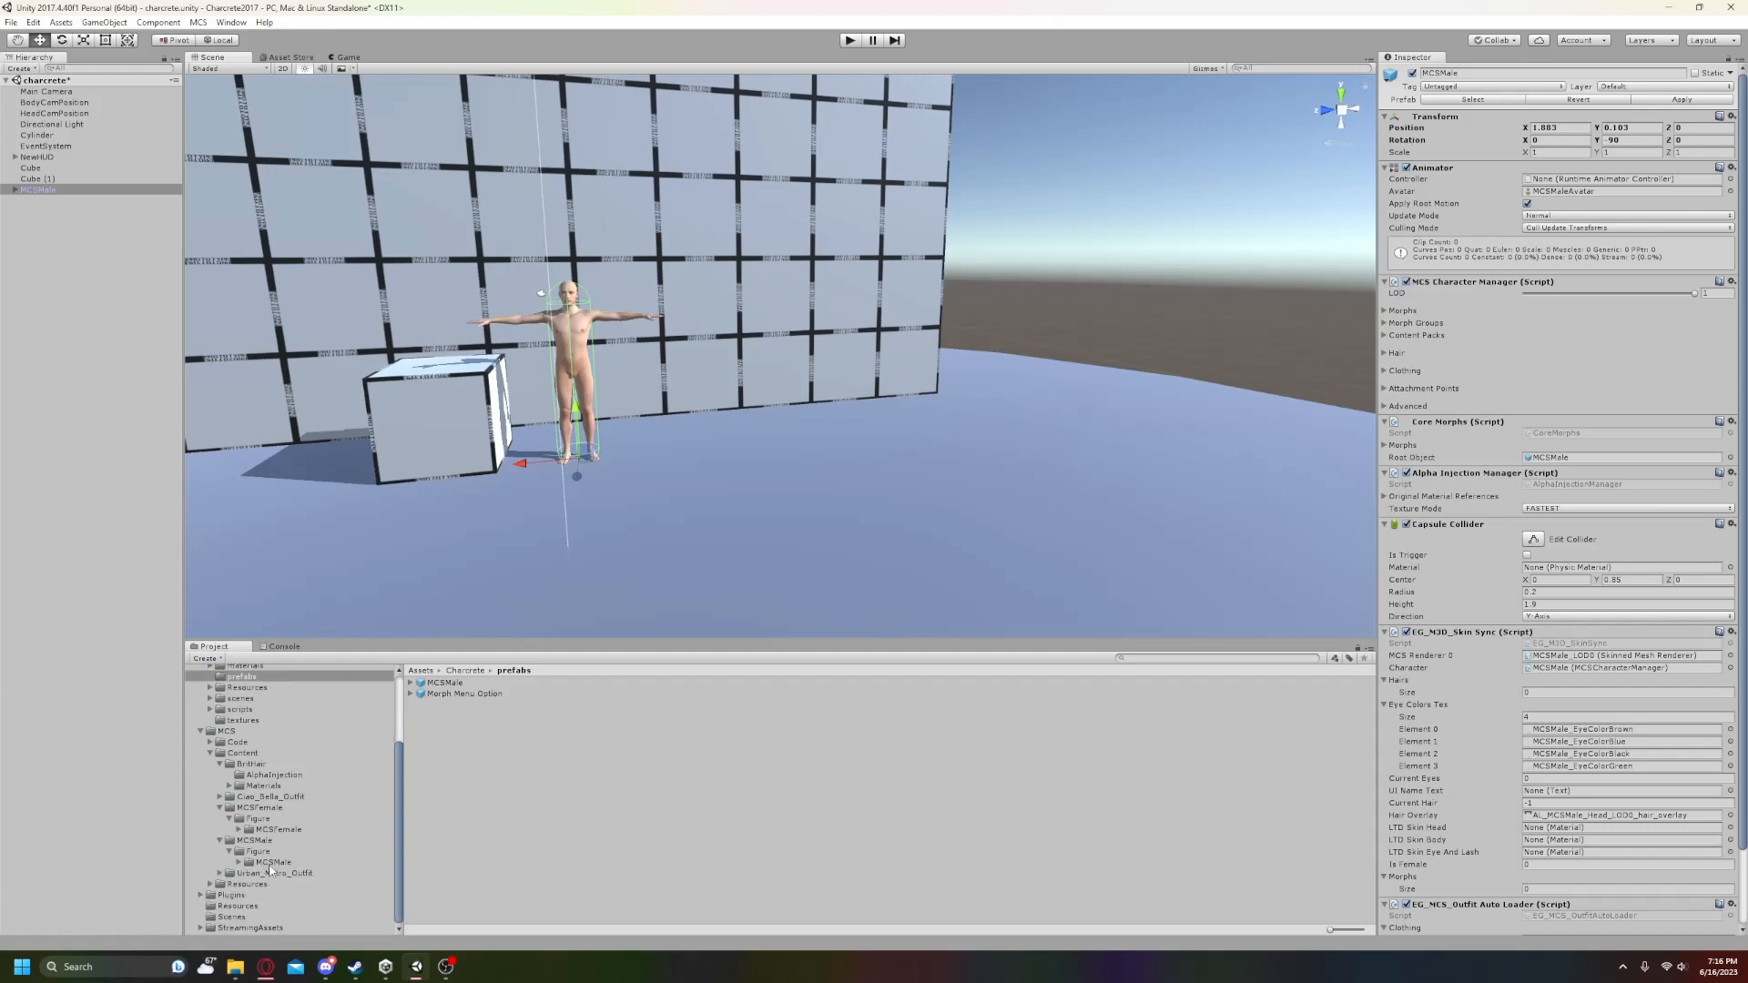
left_click(264, 831)
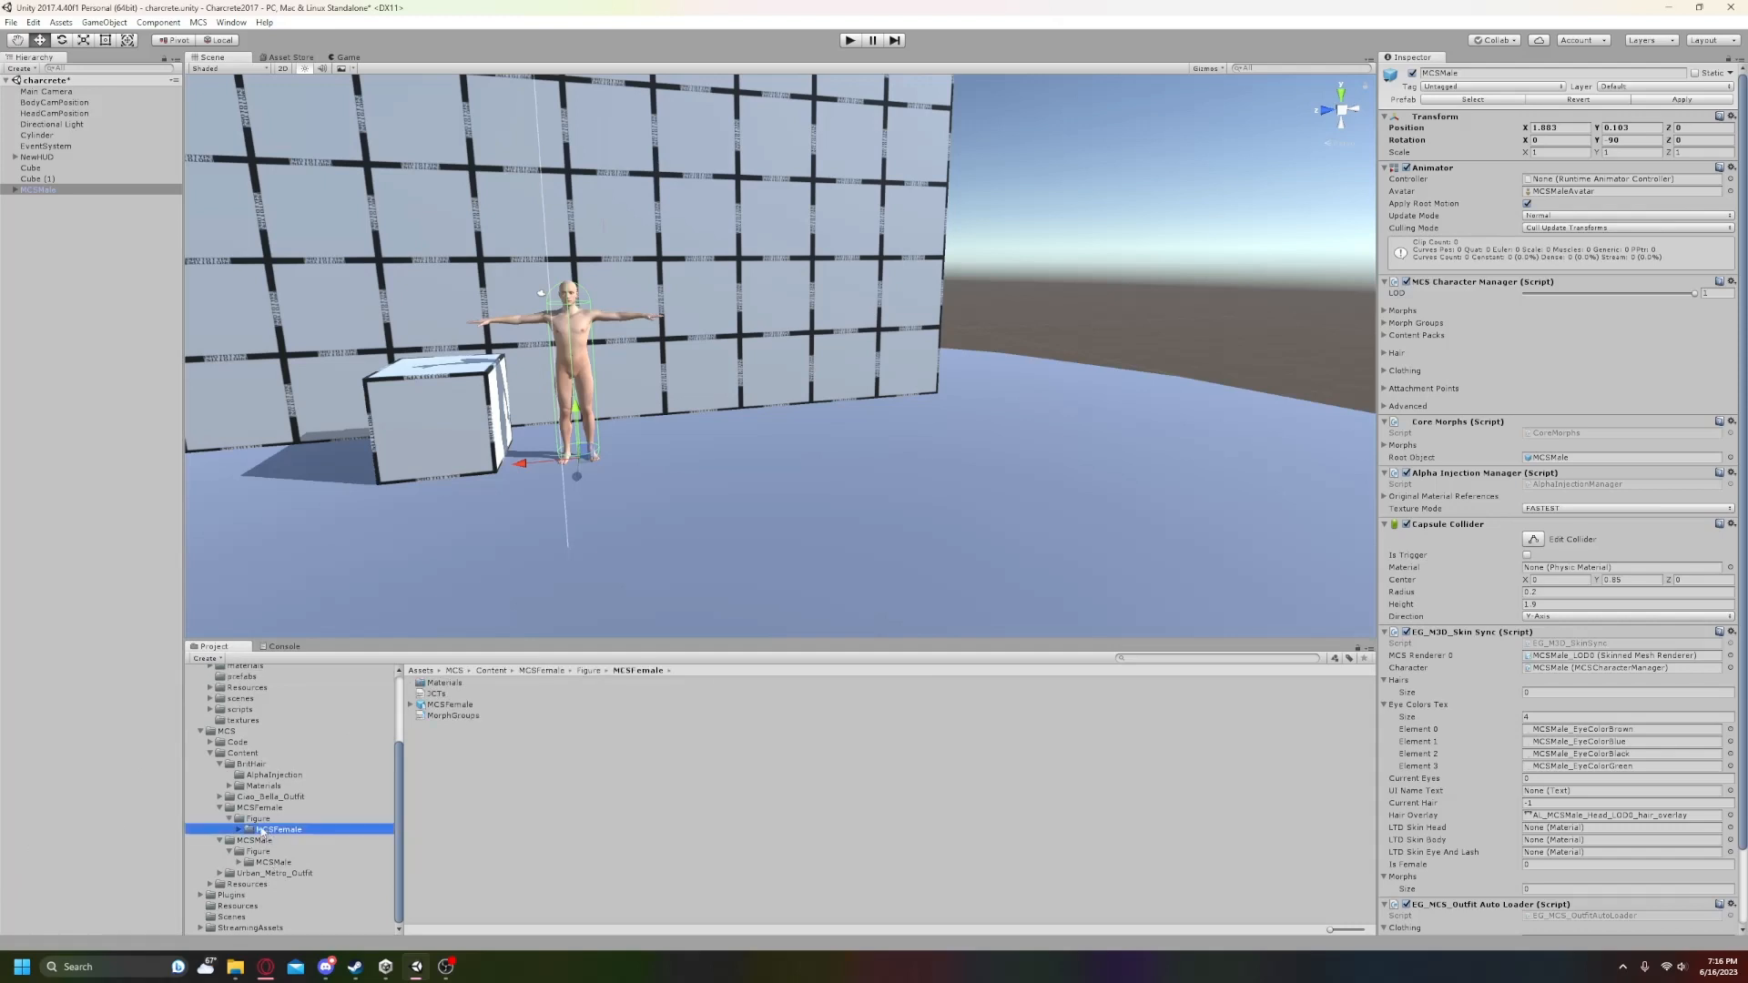
left_click(442, 706)
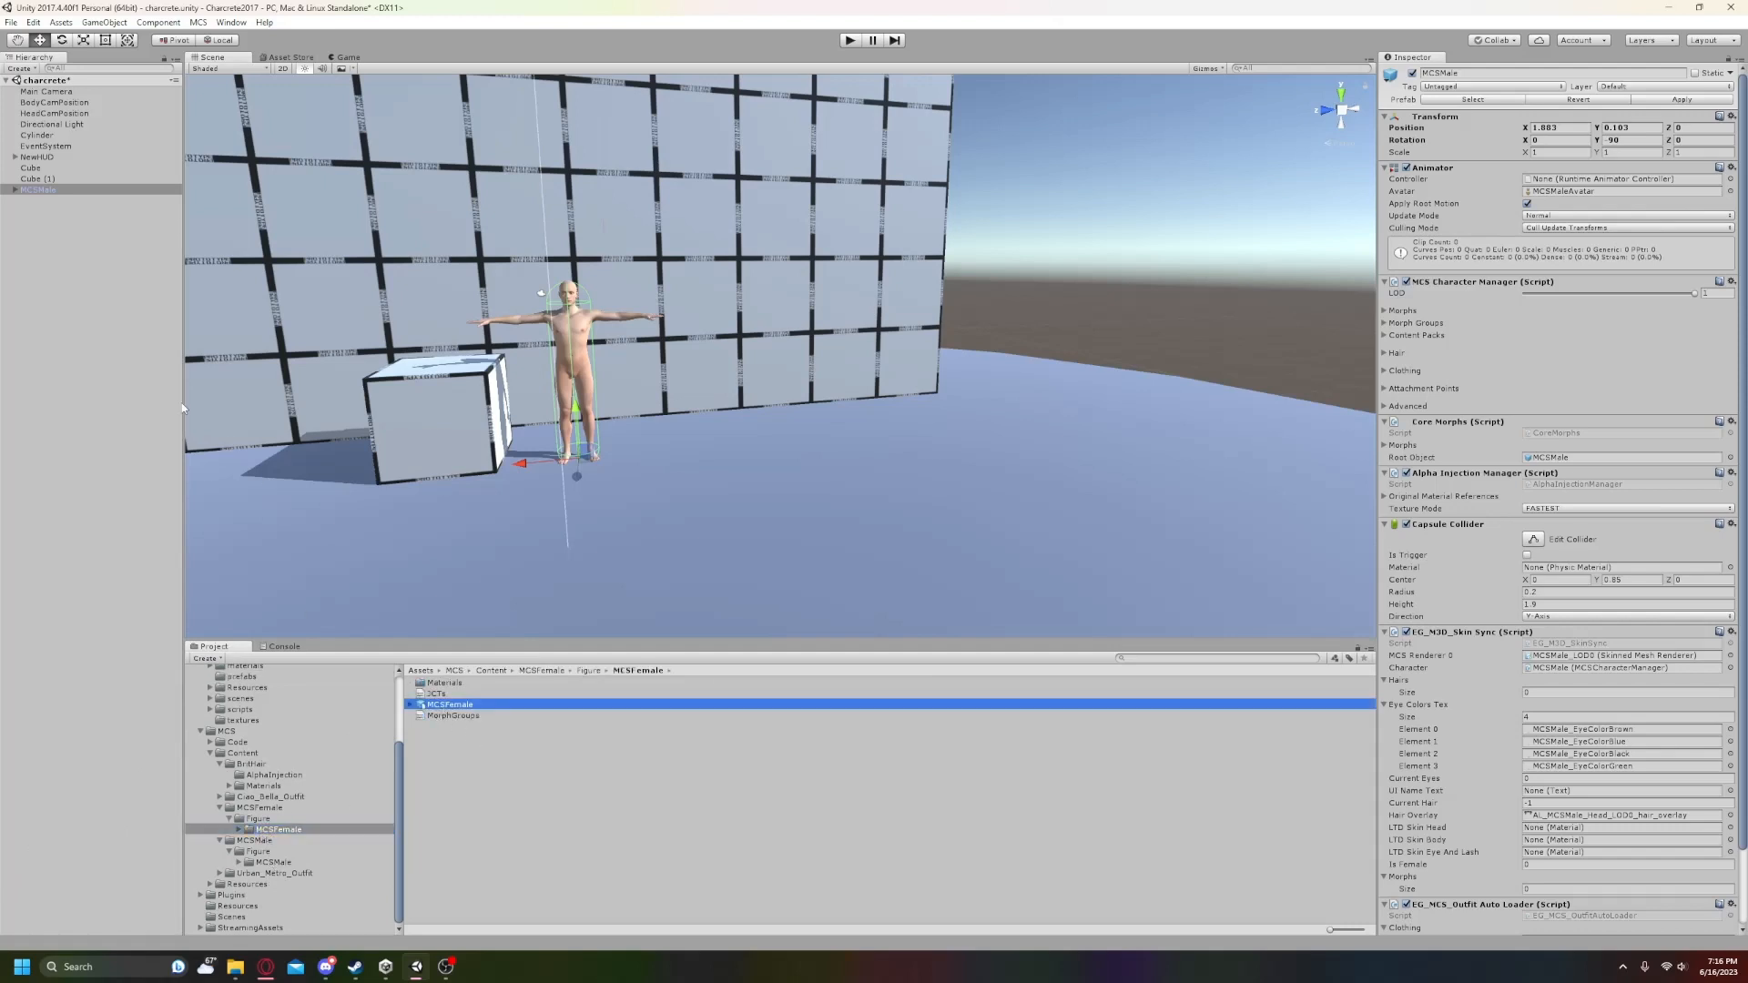
left_click_drag(122, 397, 122, 397)
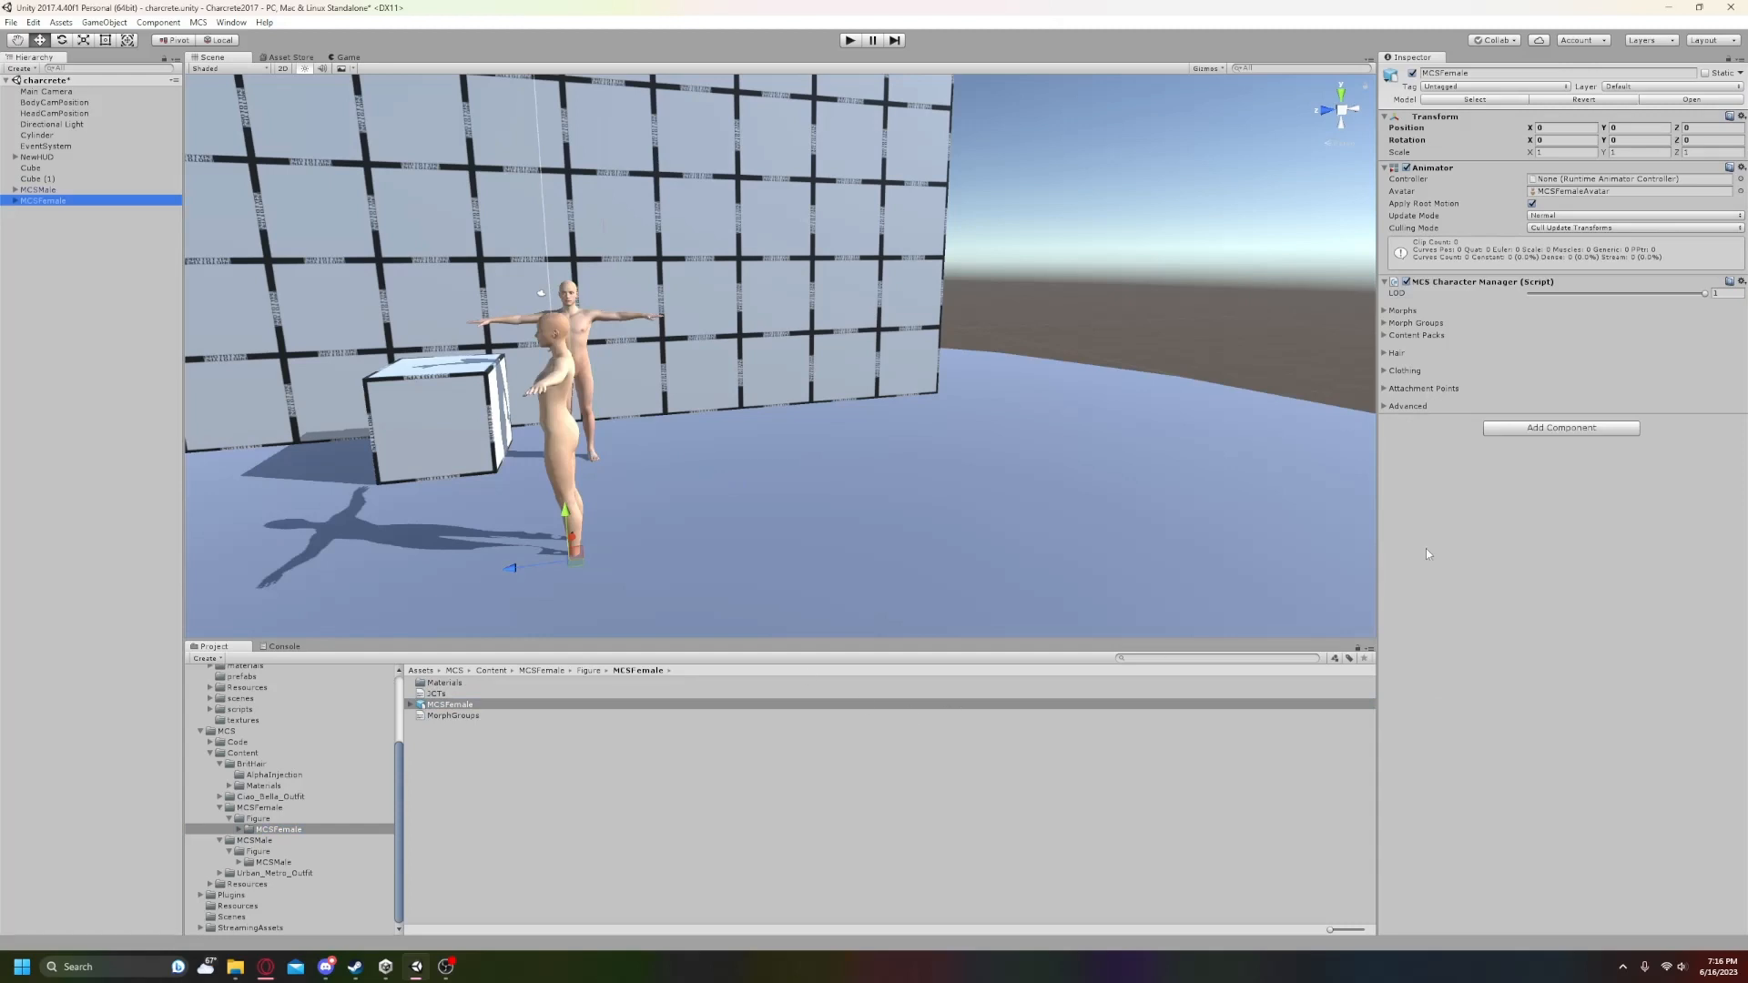
- Add a Capsule Collider to MCSFemale with height 1.9, centre Y 0.85 and radius 0.2
left_click(1545, 427)
left_click(1526, 482)
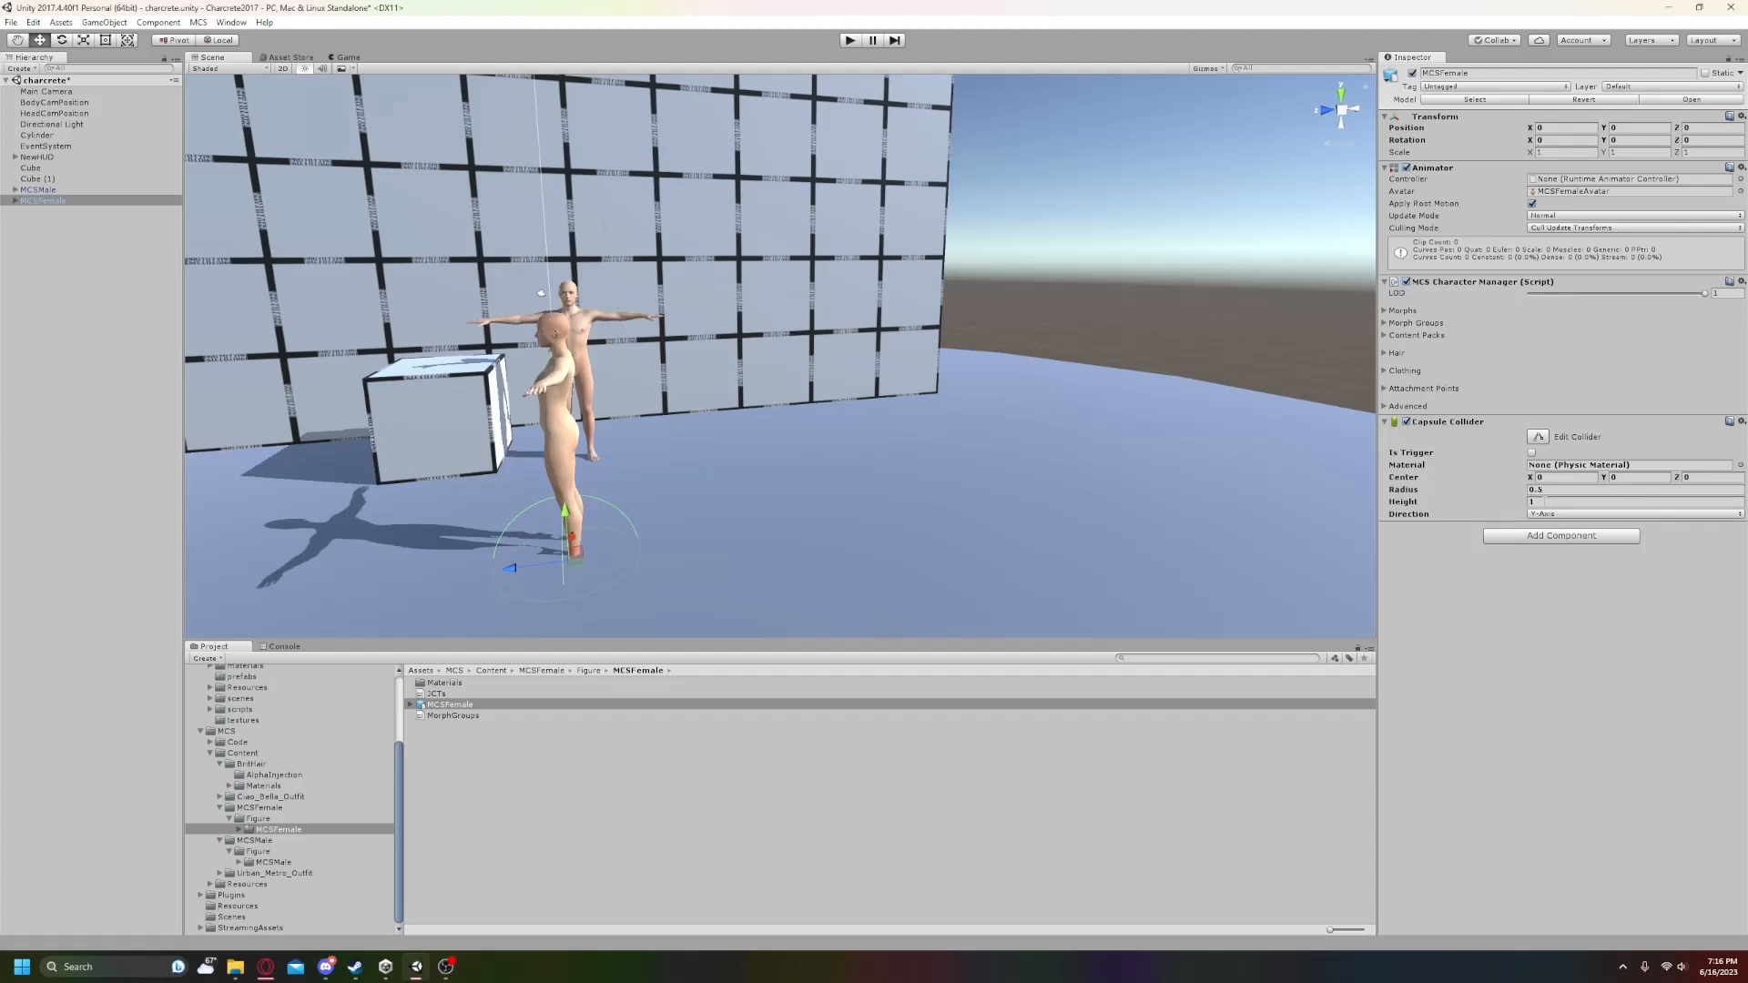
left_click(1511, 507)
type("1.9")
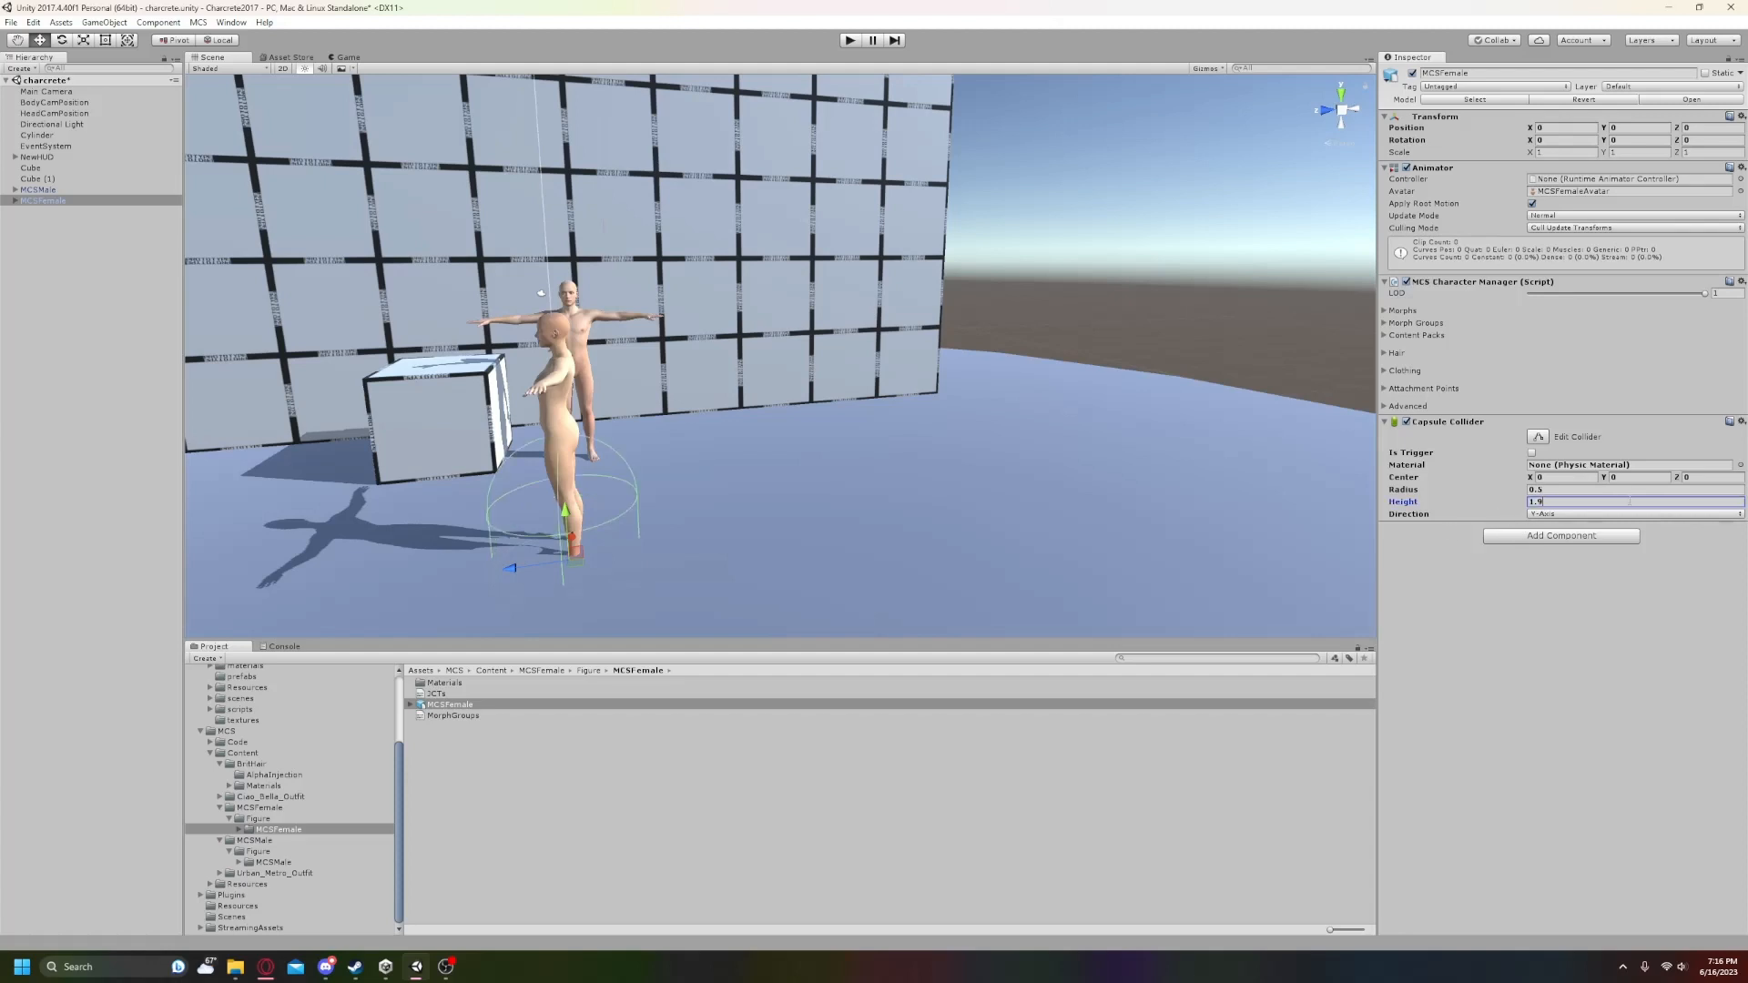
left_click(1618, 477)
type(".85")
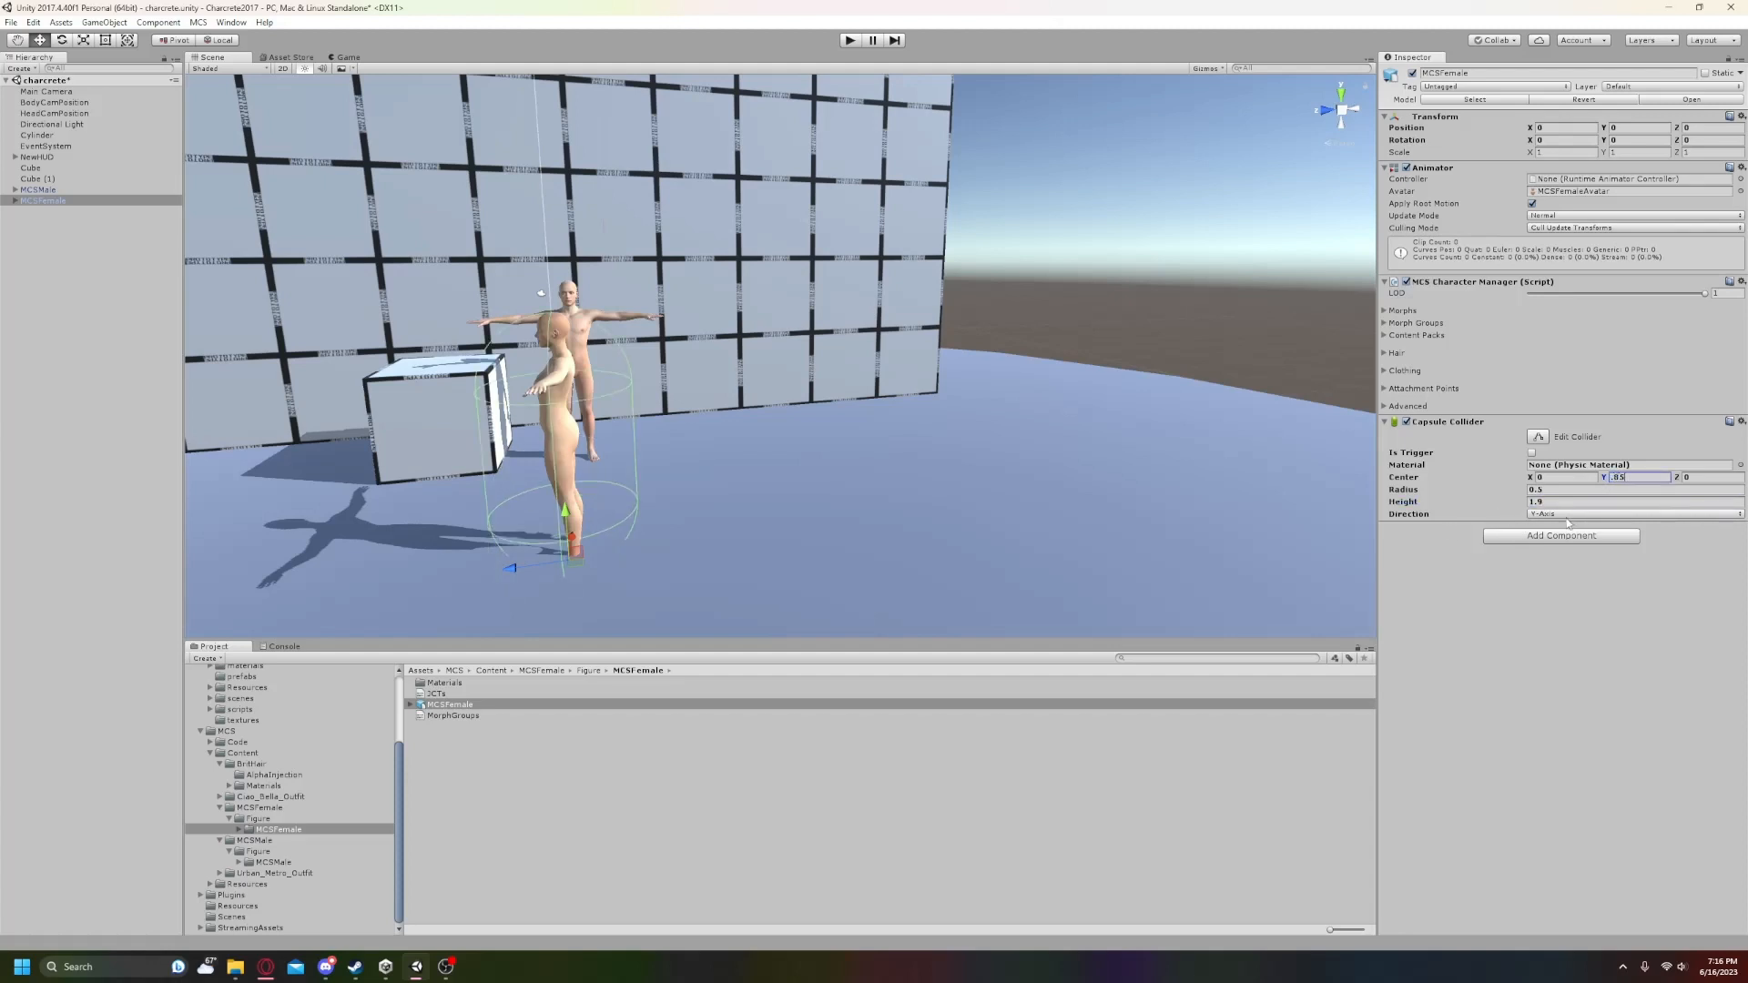
left_click(1545, 490)
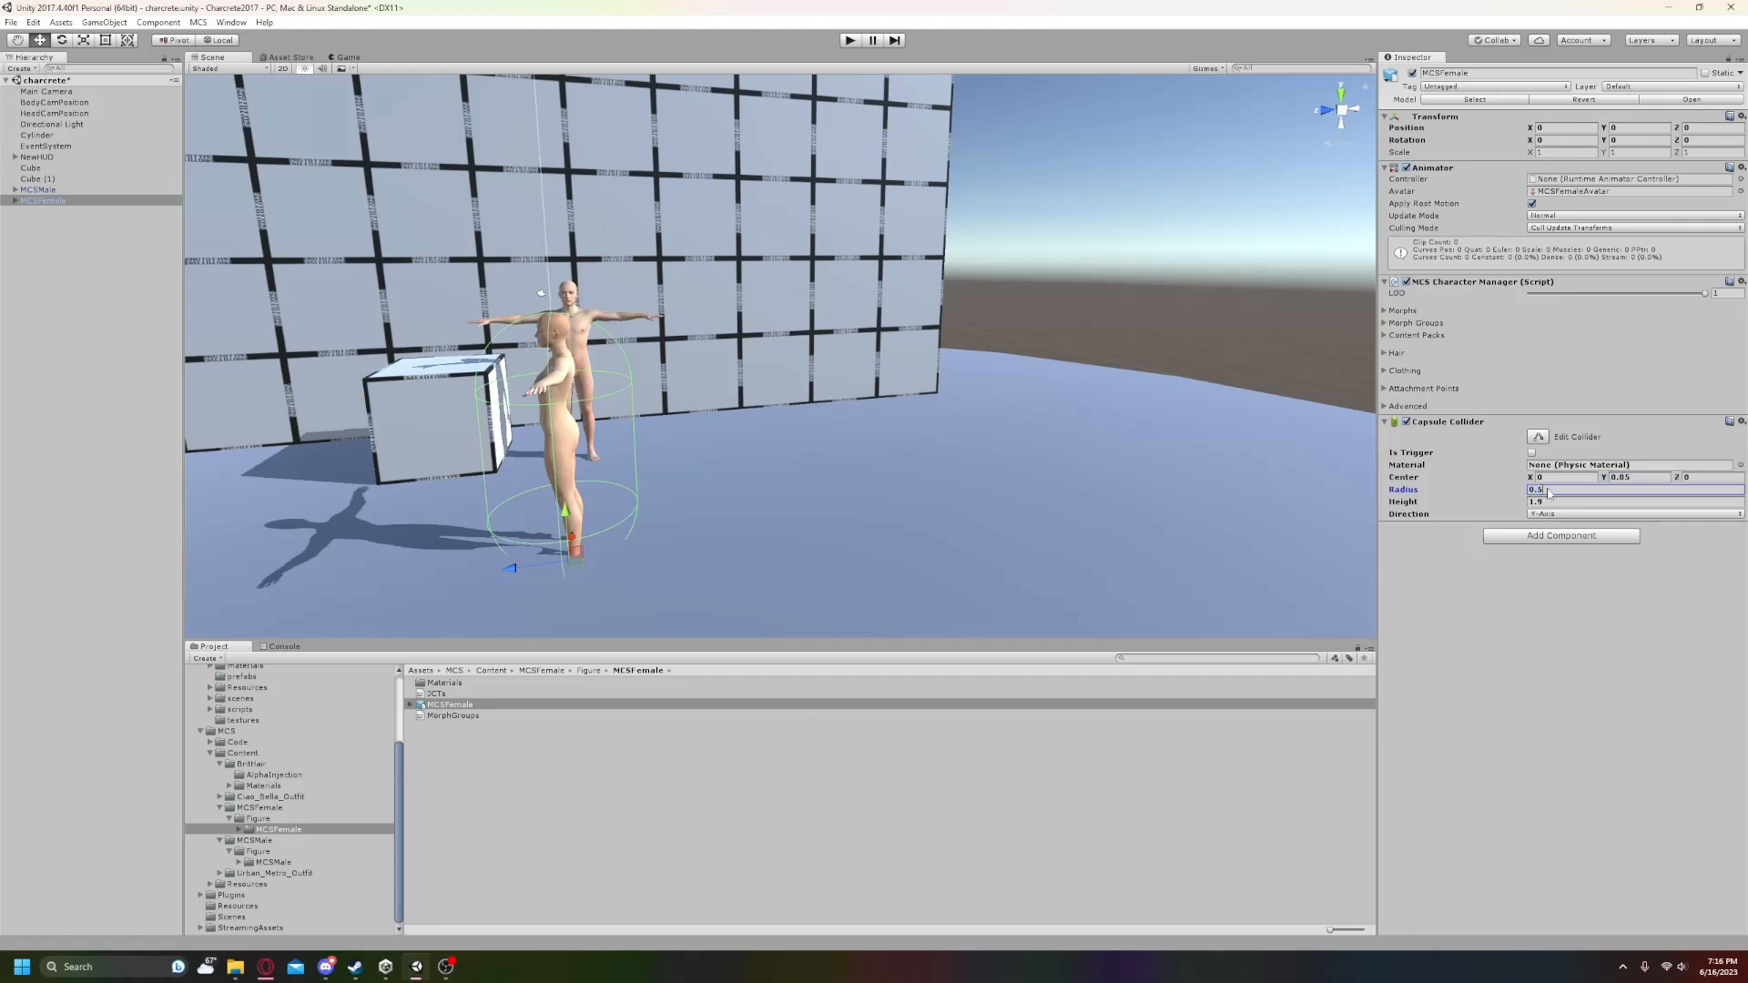
type("0.2")
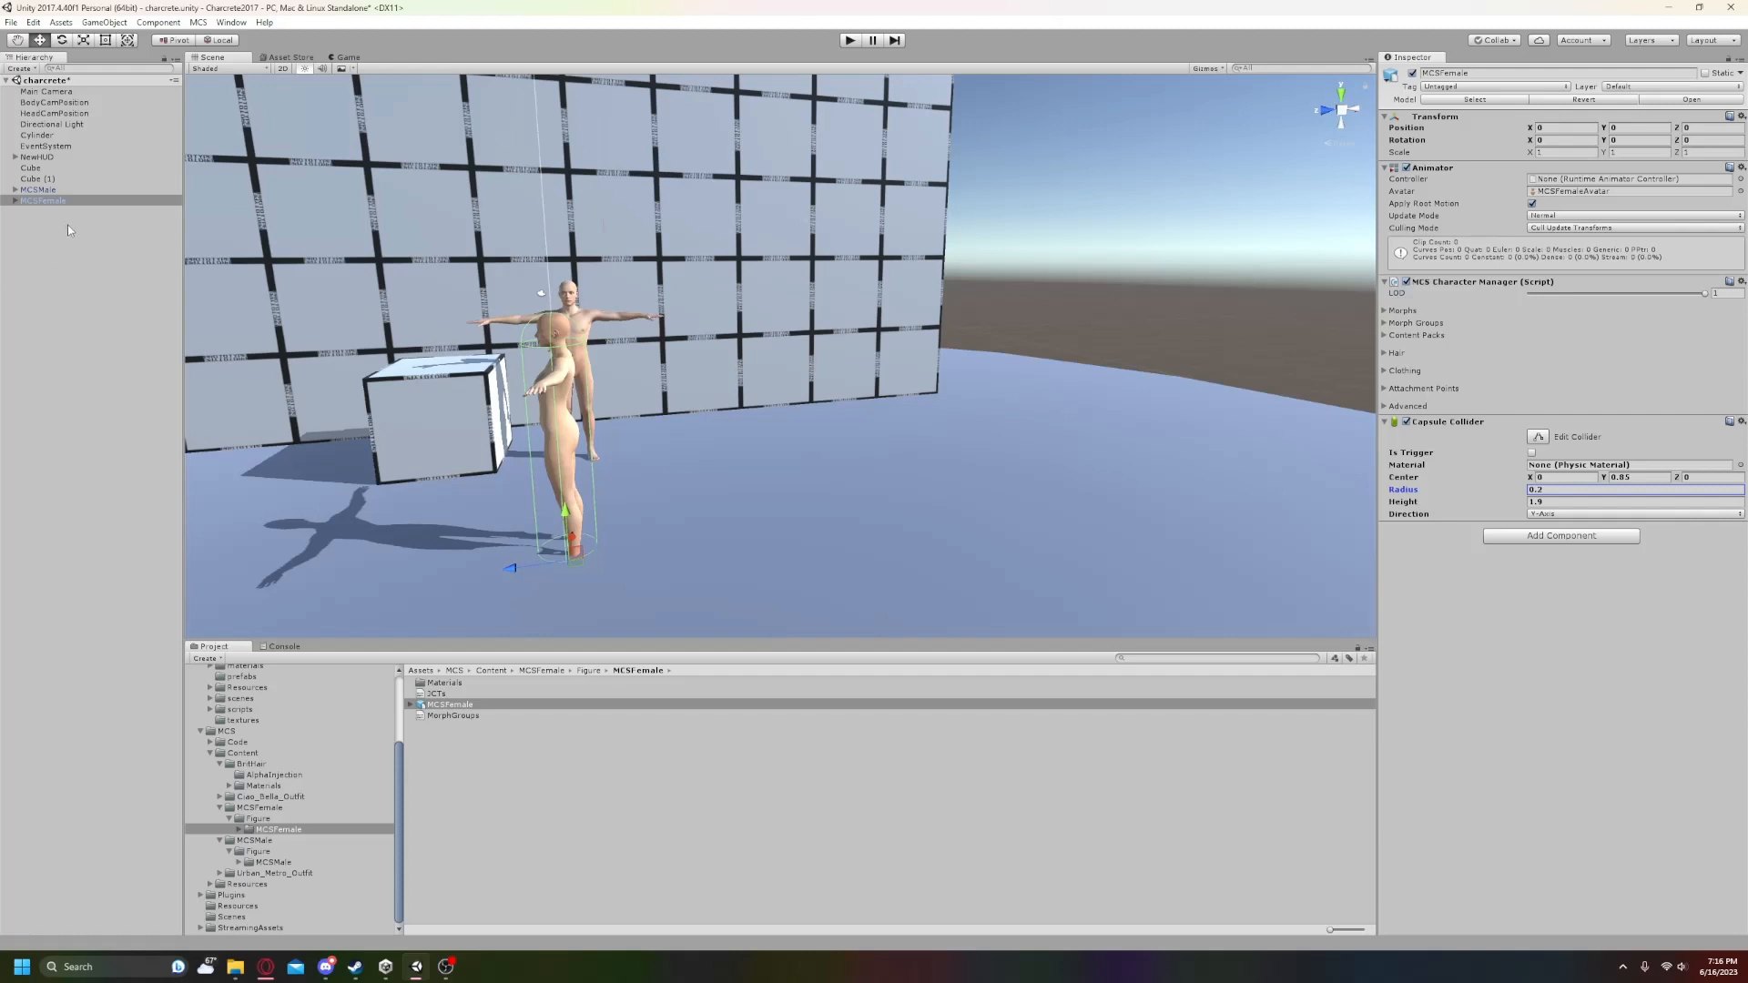
- Attach the CharcreteGrabRotation and EG_MCS_OutfitAutoLoader scripts from the Charcrete scripts folder to MCSFemale
left_click(15, 200)
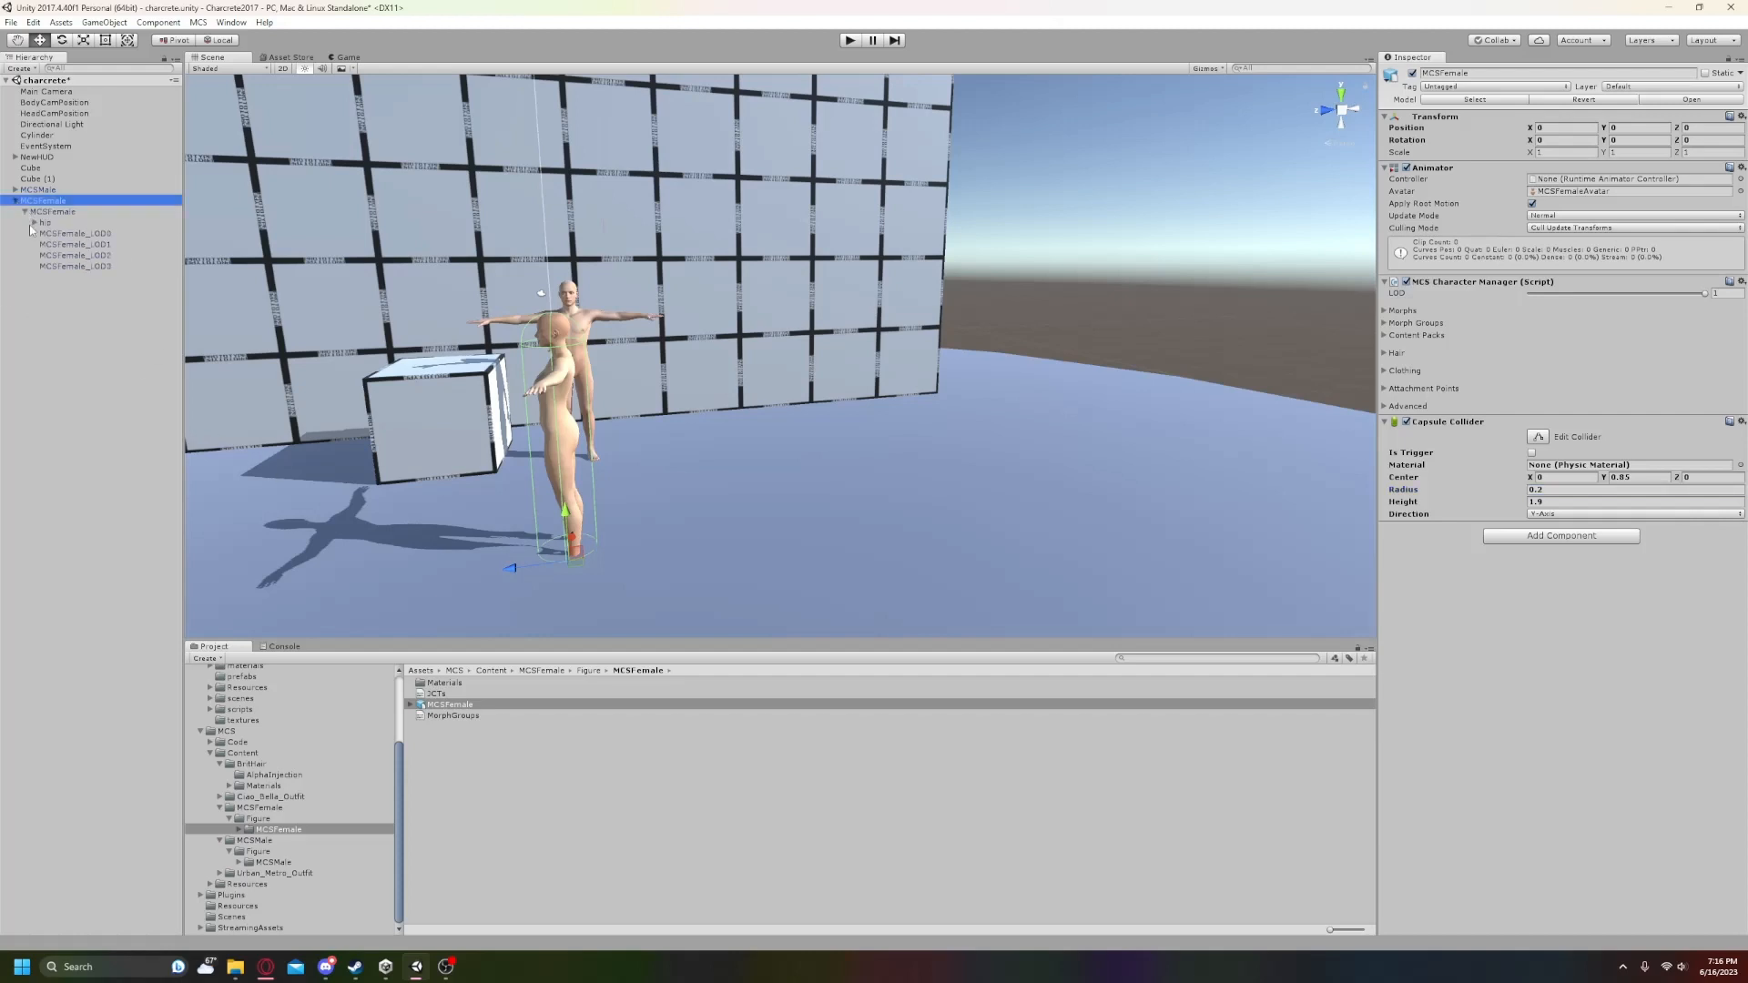
scroll(236, 797, "up", 3)
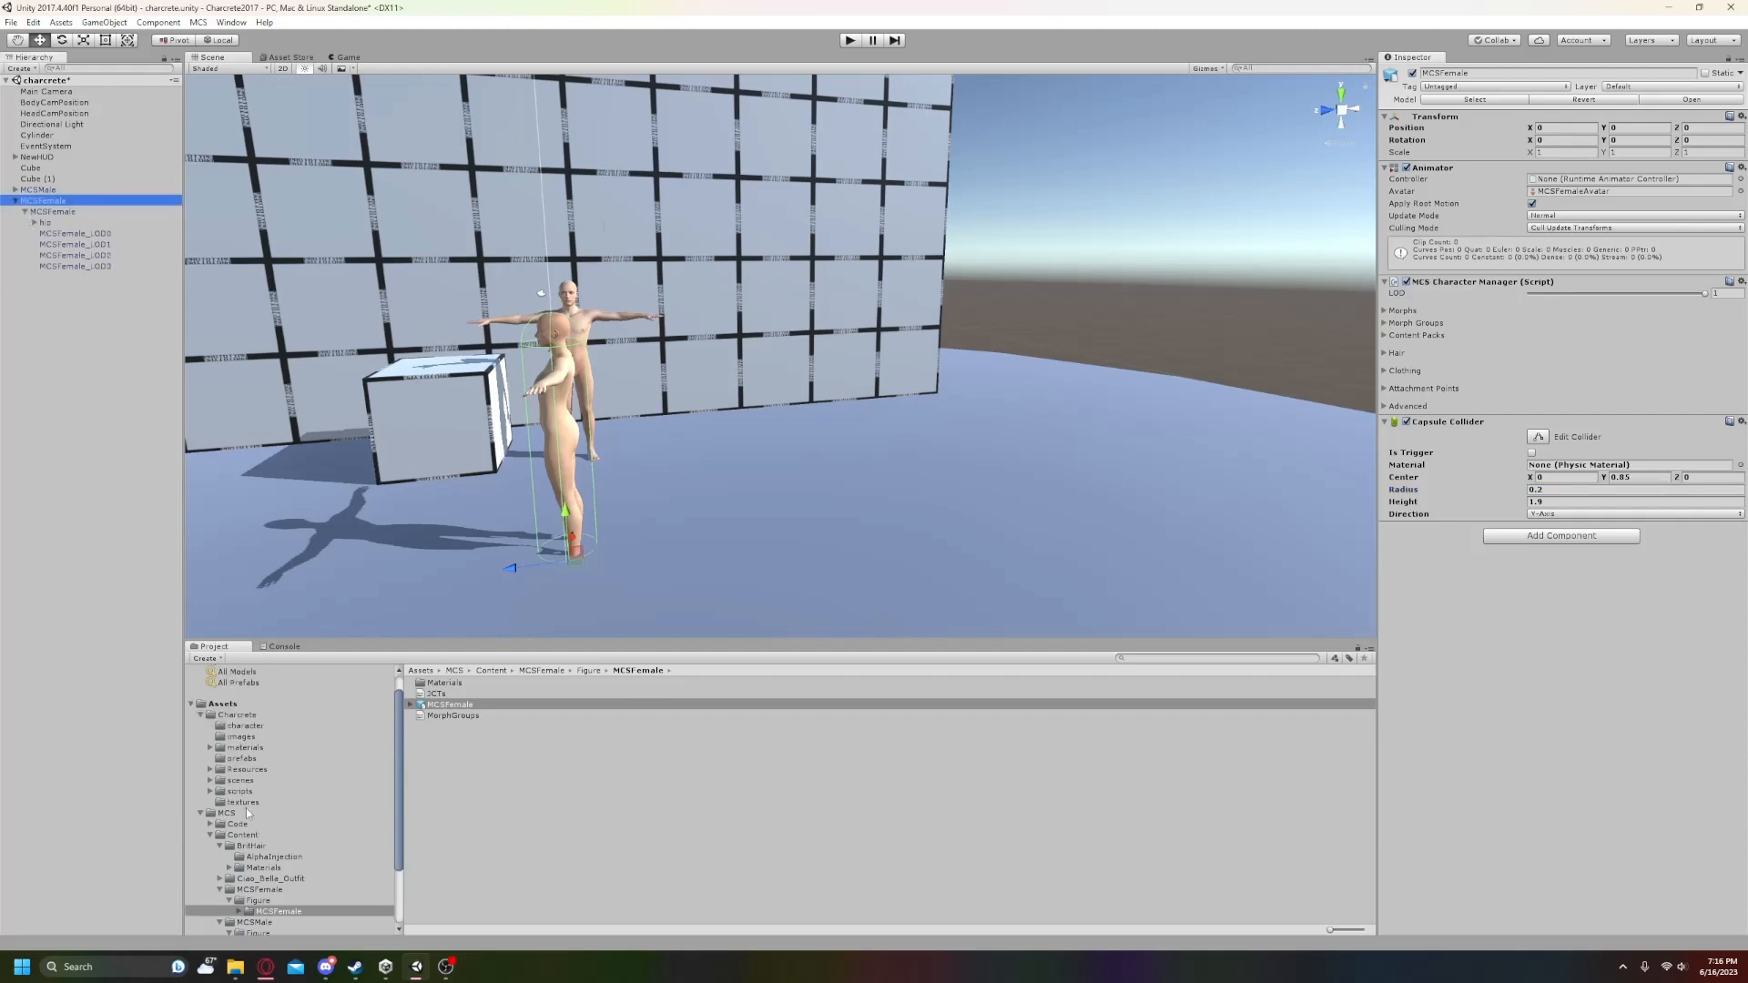
left_click(239, 791)
left_click(1455, 718)
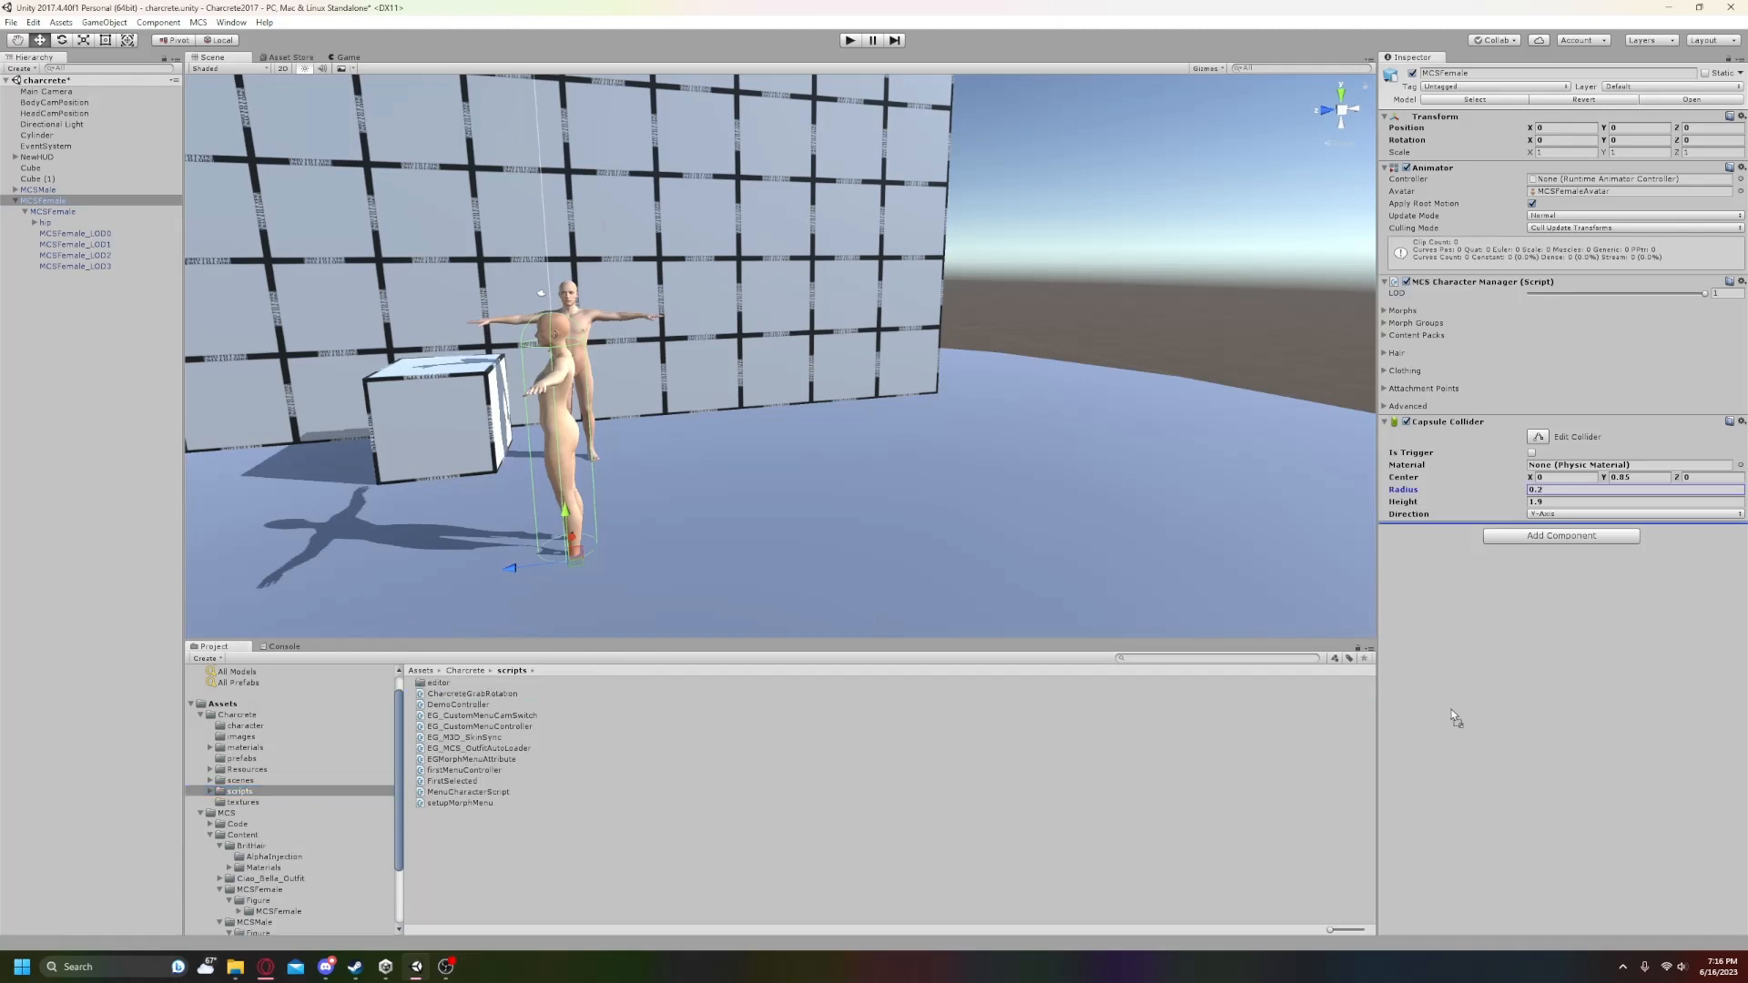
left_click_drag(1452, 711, 1564, 662)
left_click_drag(477, 748, 1511, 697)
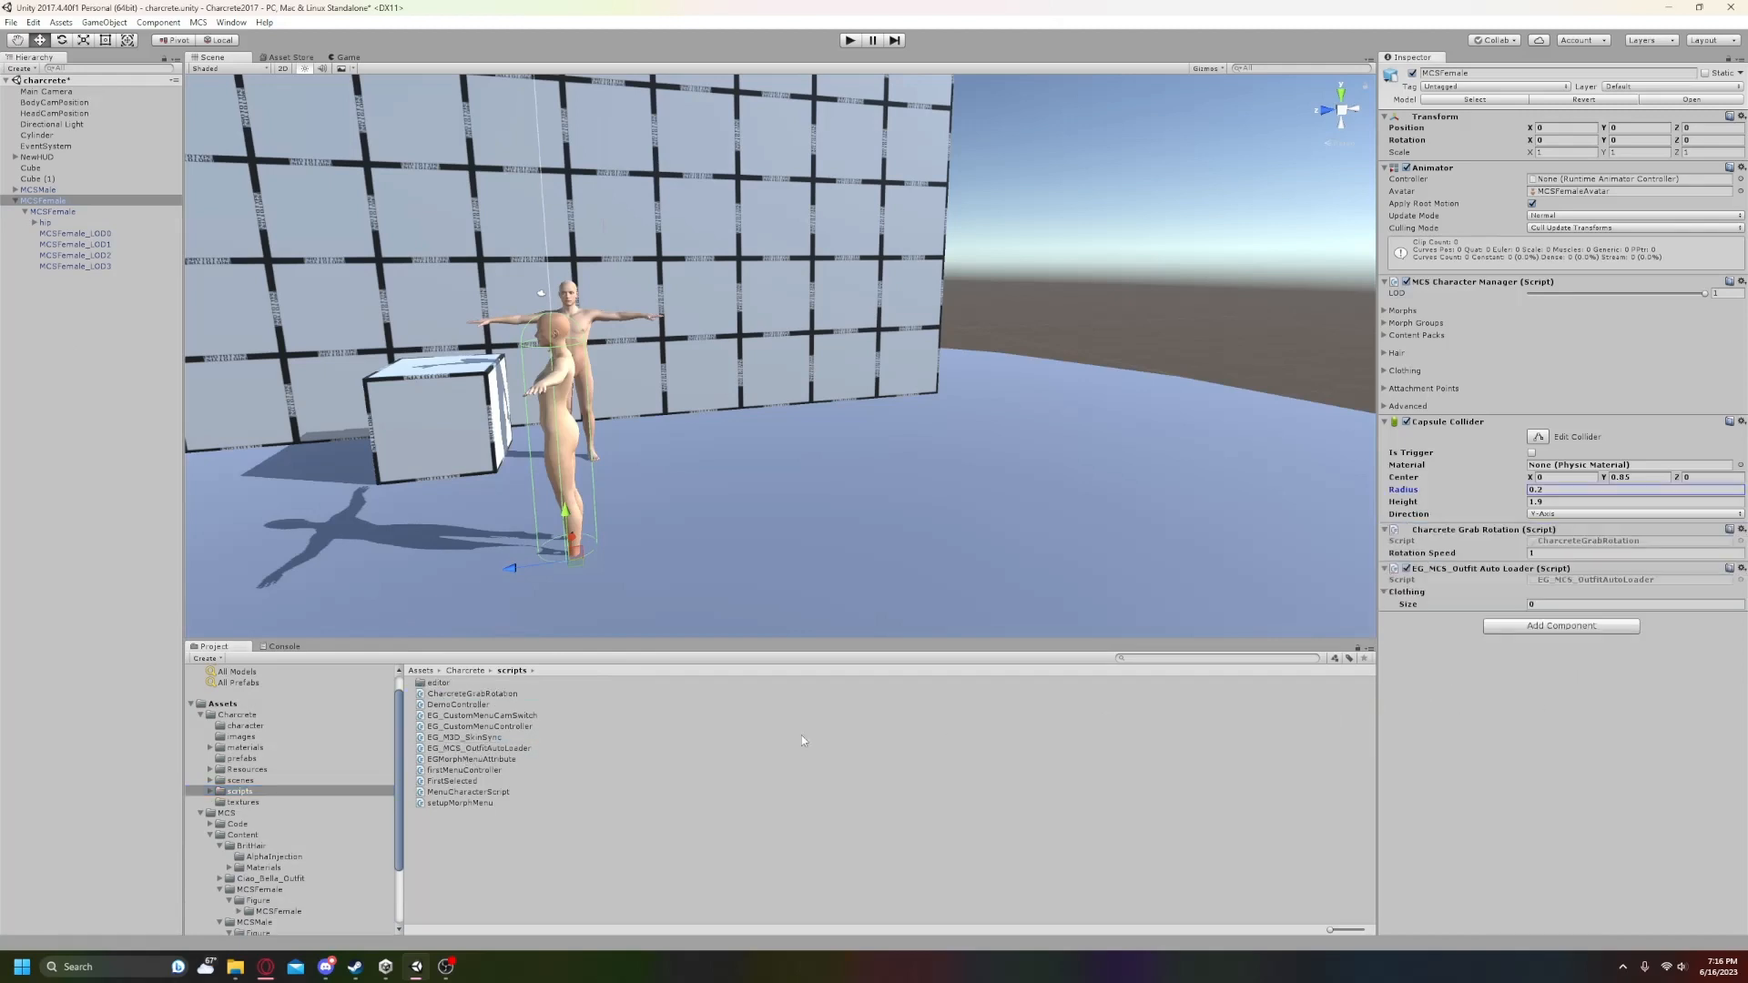
- Attach the EG_M3D_SkinSync script to MCSFemale, assigning MCSFemale as its character and MCSFemale_LOD0 as its renderer
left_click_drag(497, 738, 1438, 733)
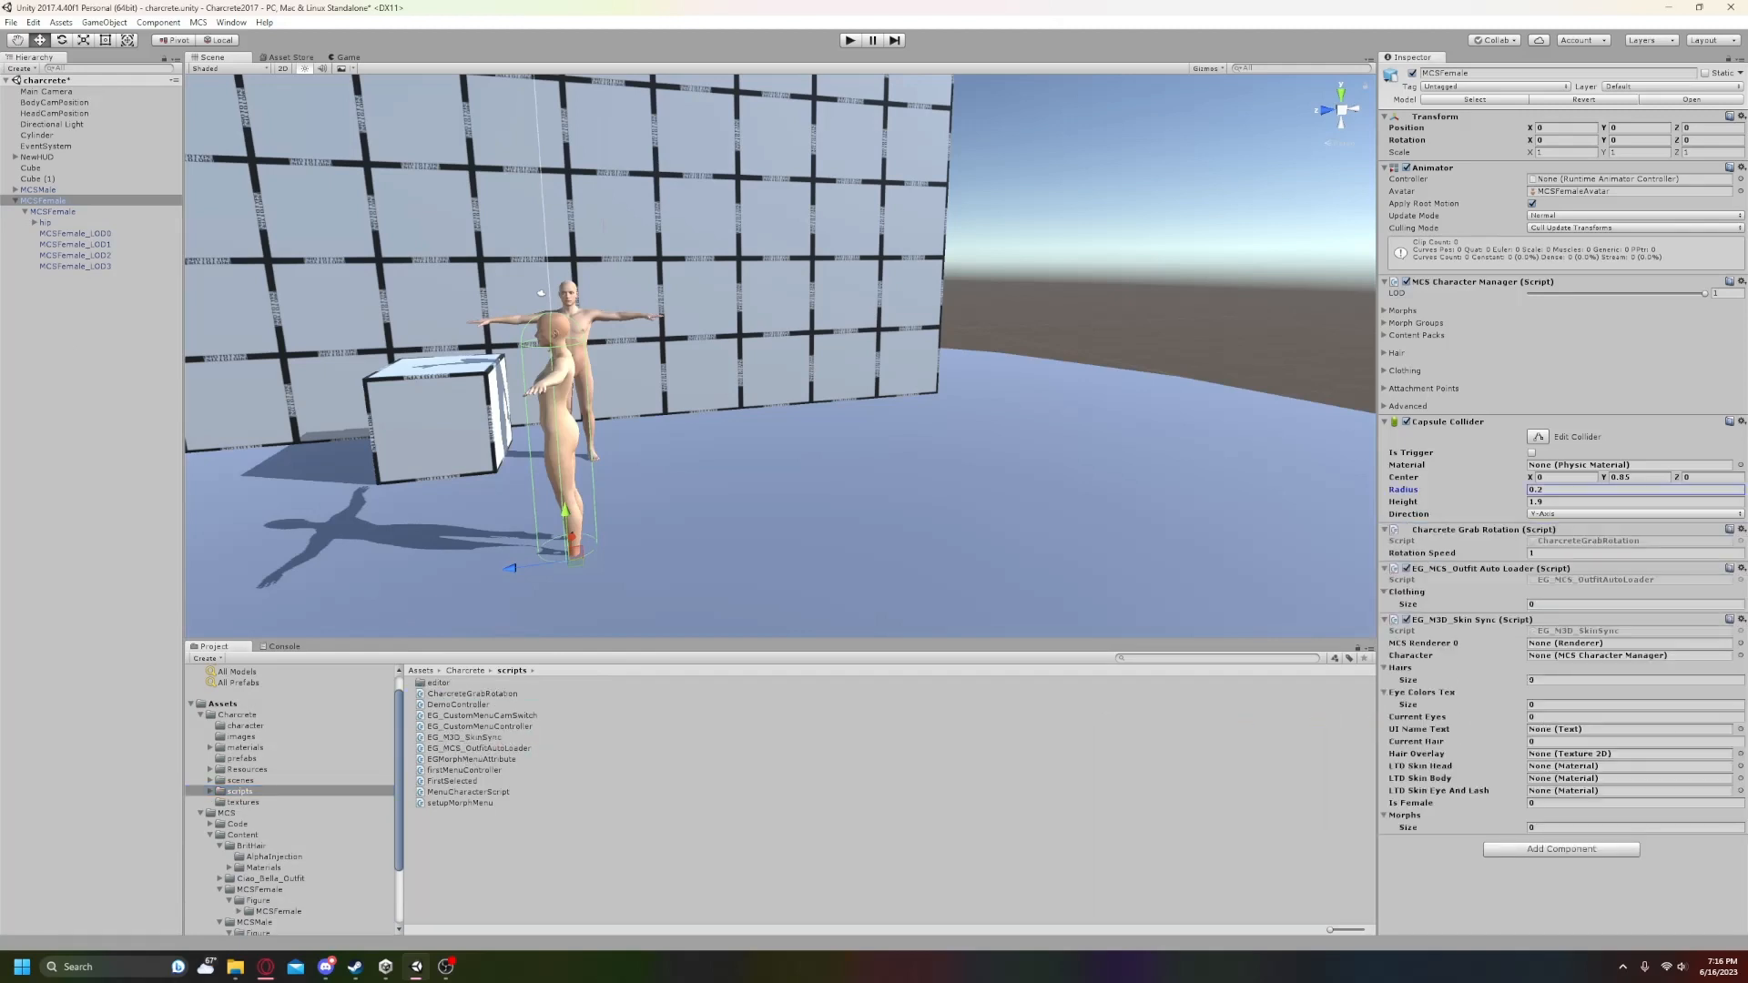
left_click_drag(61, 202, 1547, 656)
left_click_drag(87, 236, 1557, 644)
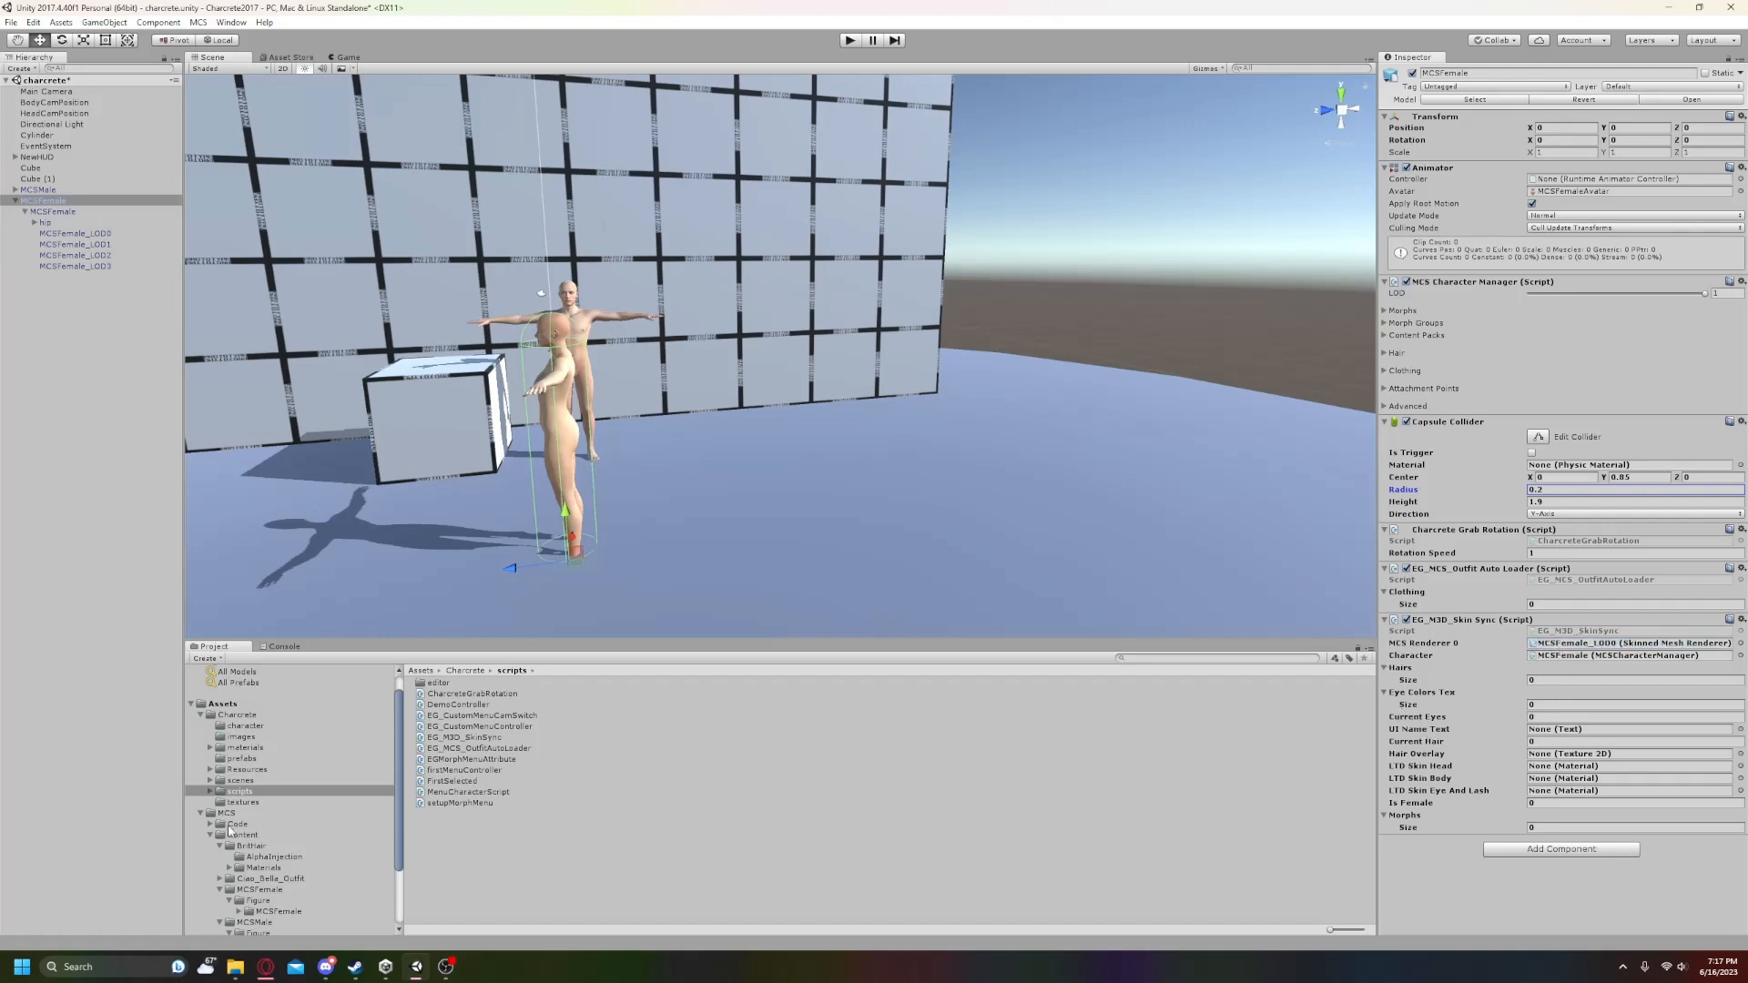
- Fill MCSFemale's eye color textures with the Charcrete MCSFemale_EyeColor textures in the order Brown, Blue, Black, Green
left_click(245, 802)
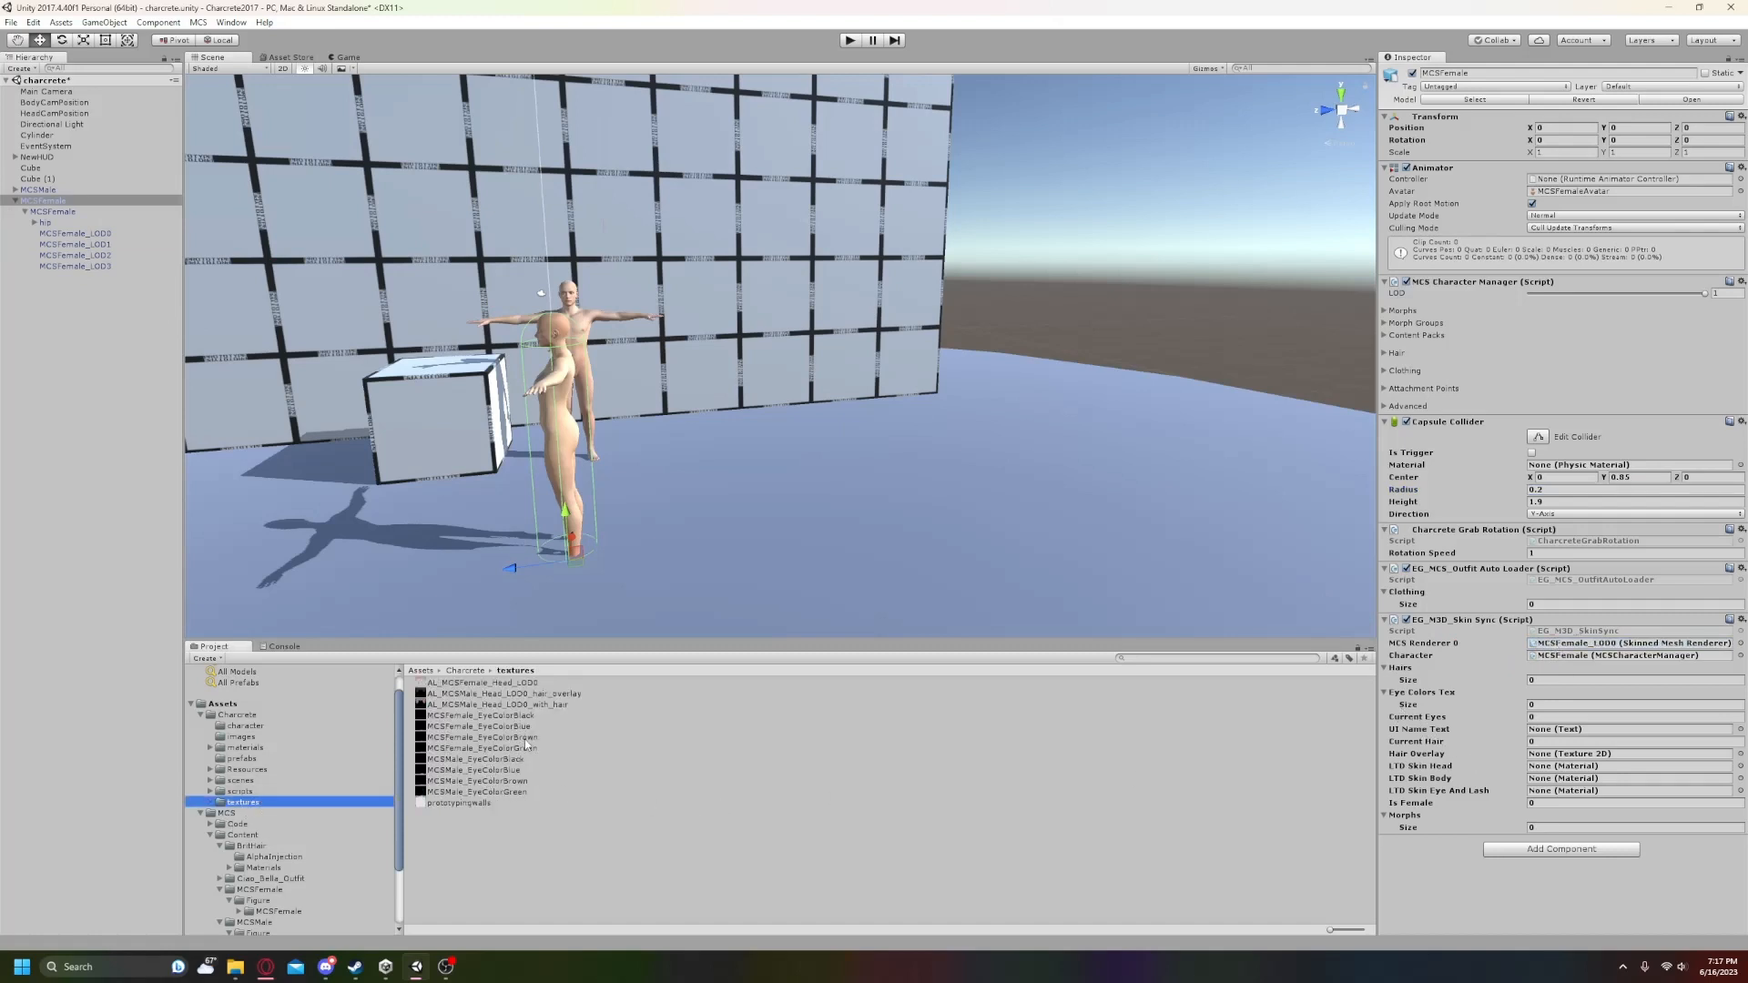
left_click_drag(525, 739, 1520, 699)
left_click_drag(496, 727, 1497, 702)
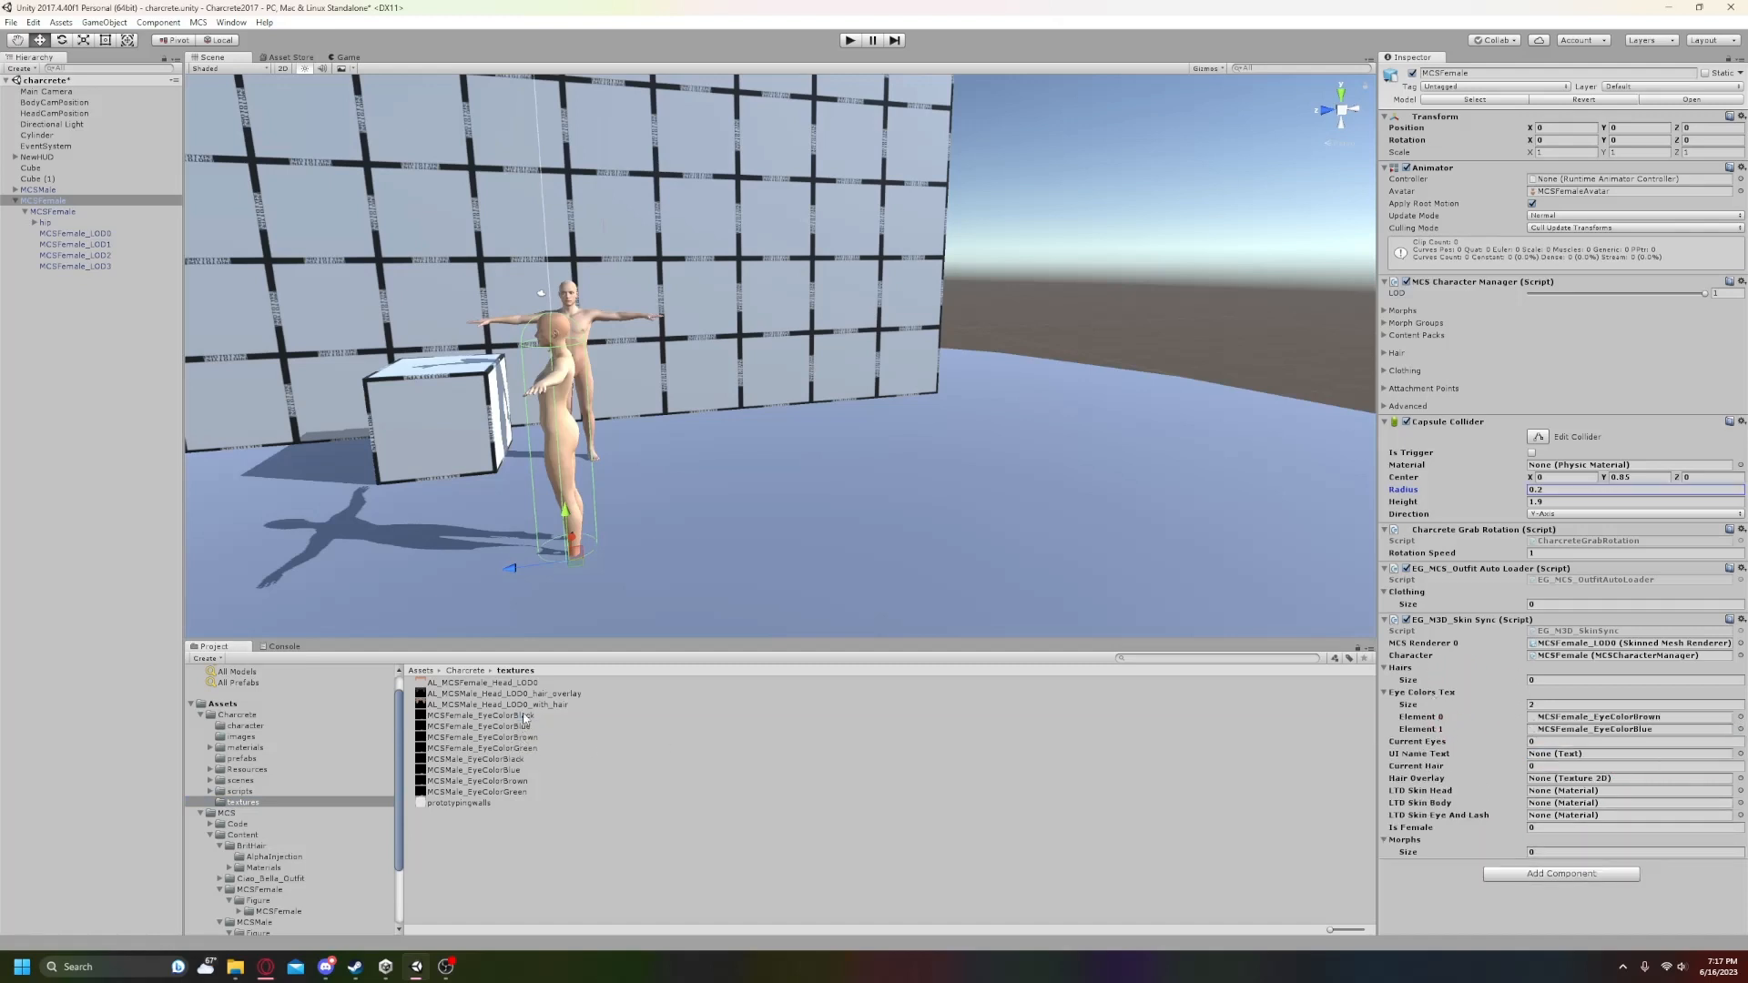
left_click_drag(526, 717, 1484, 704)
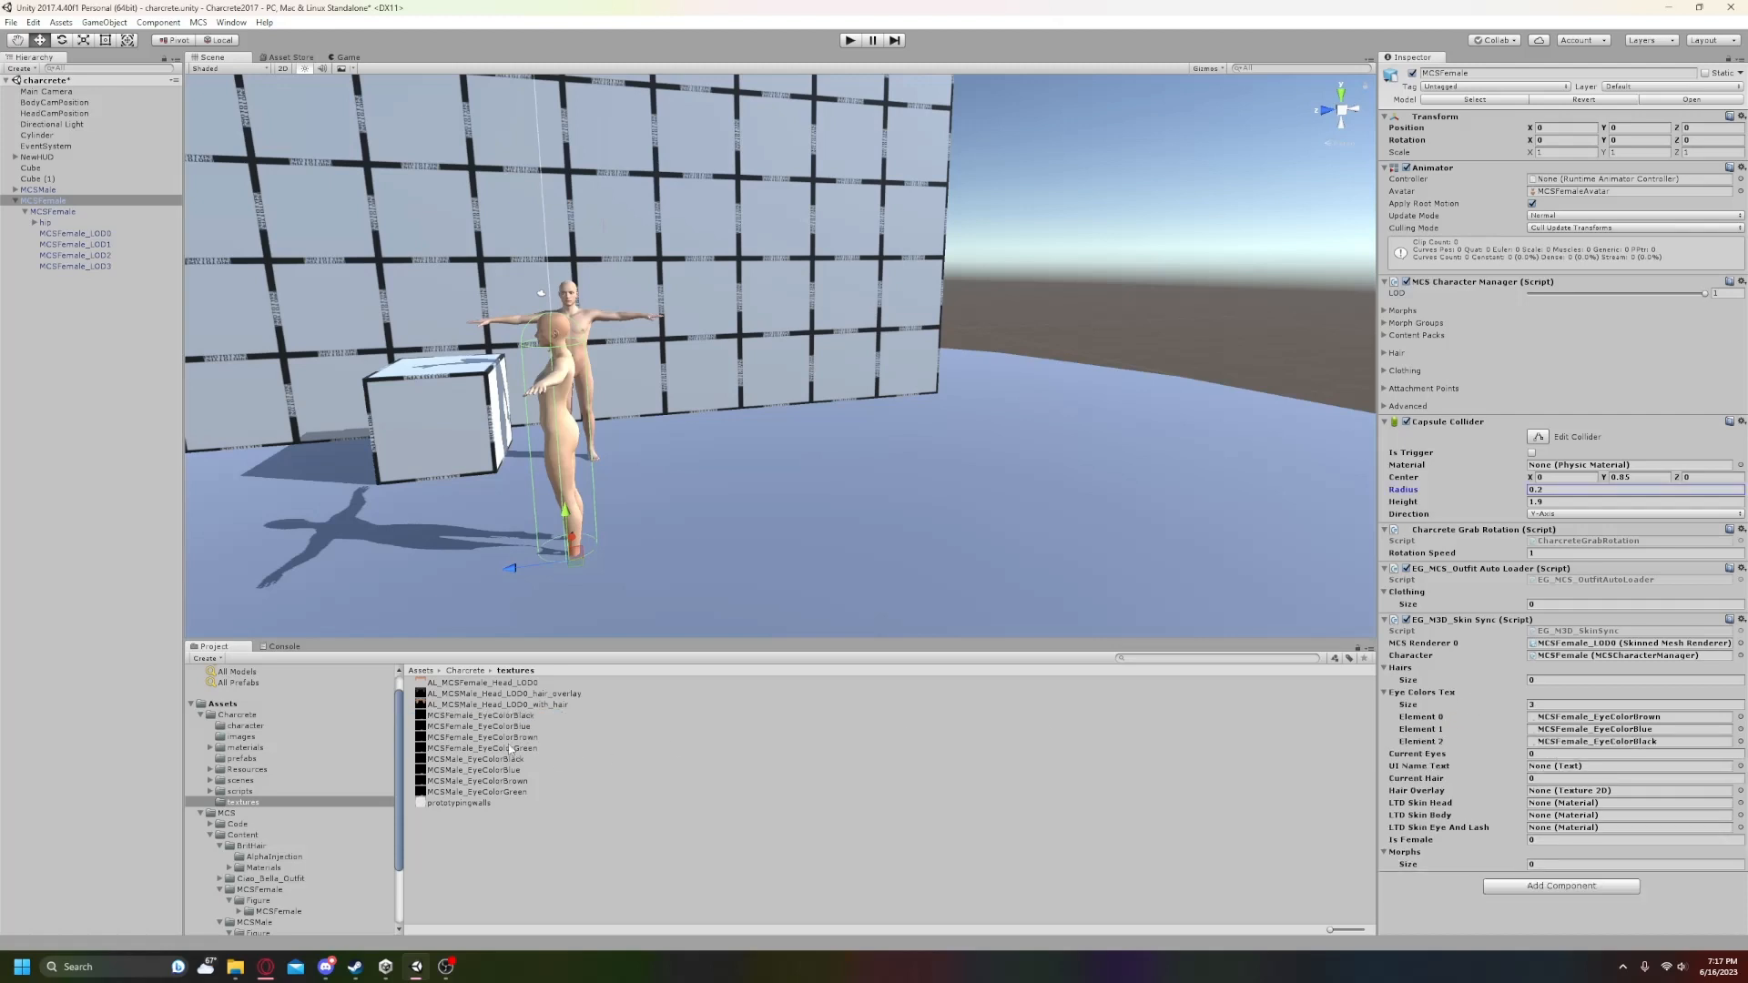
left_click_drag(512, 748, 1507, 700)
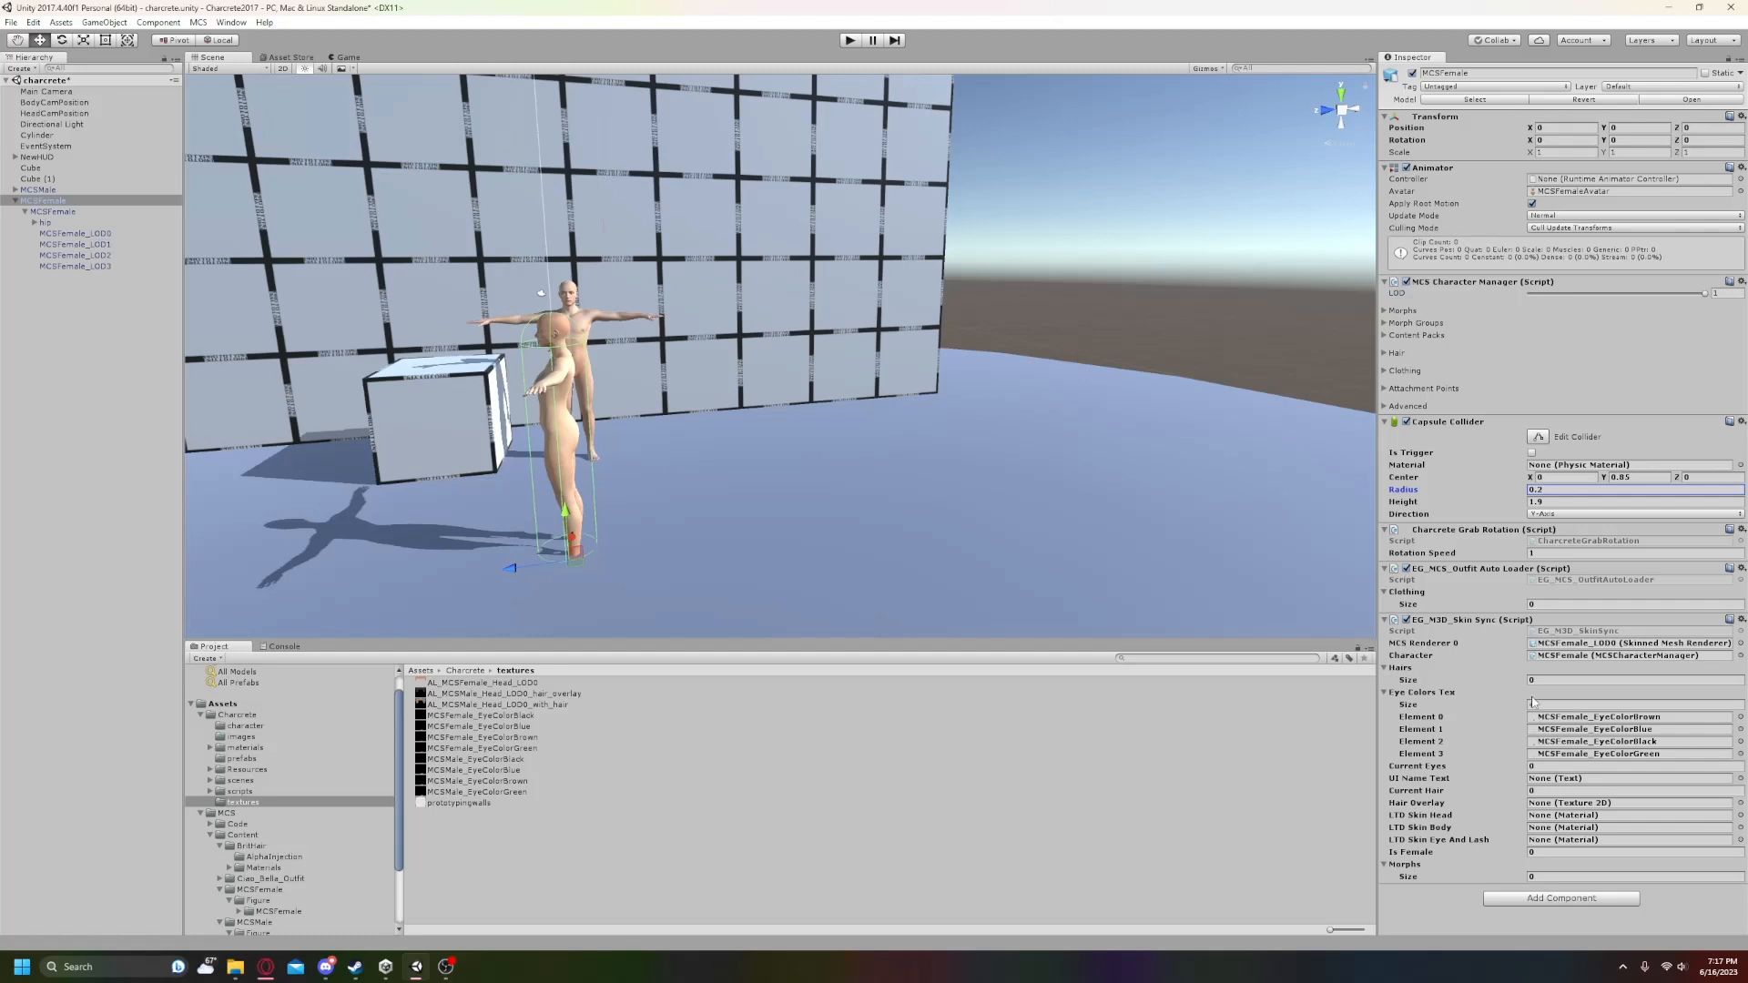
- Set MCSFemale's Current Hair to -1 and assign AL_MCSFemale_Head_LOD0 as the Hair Overlay
left_click(1538, 791)
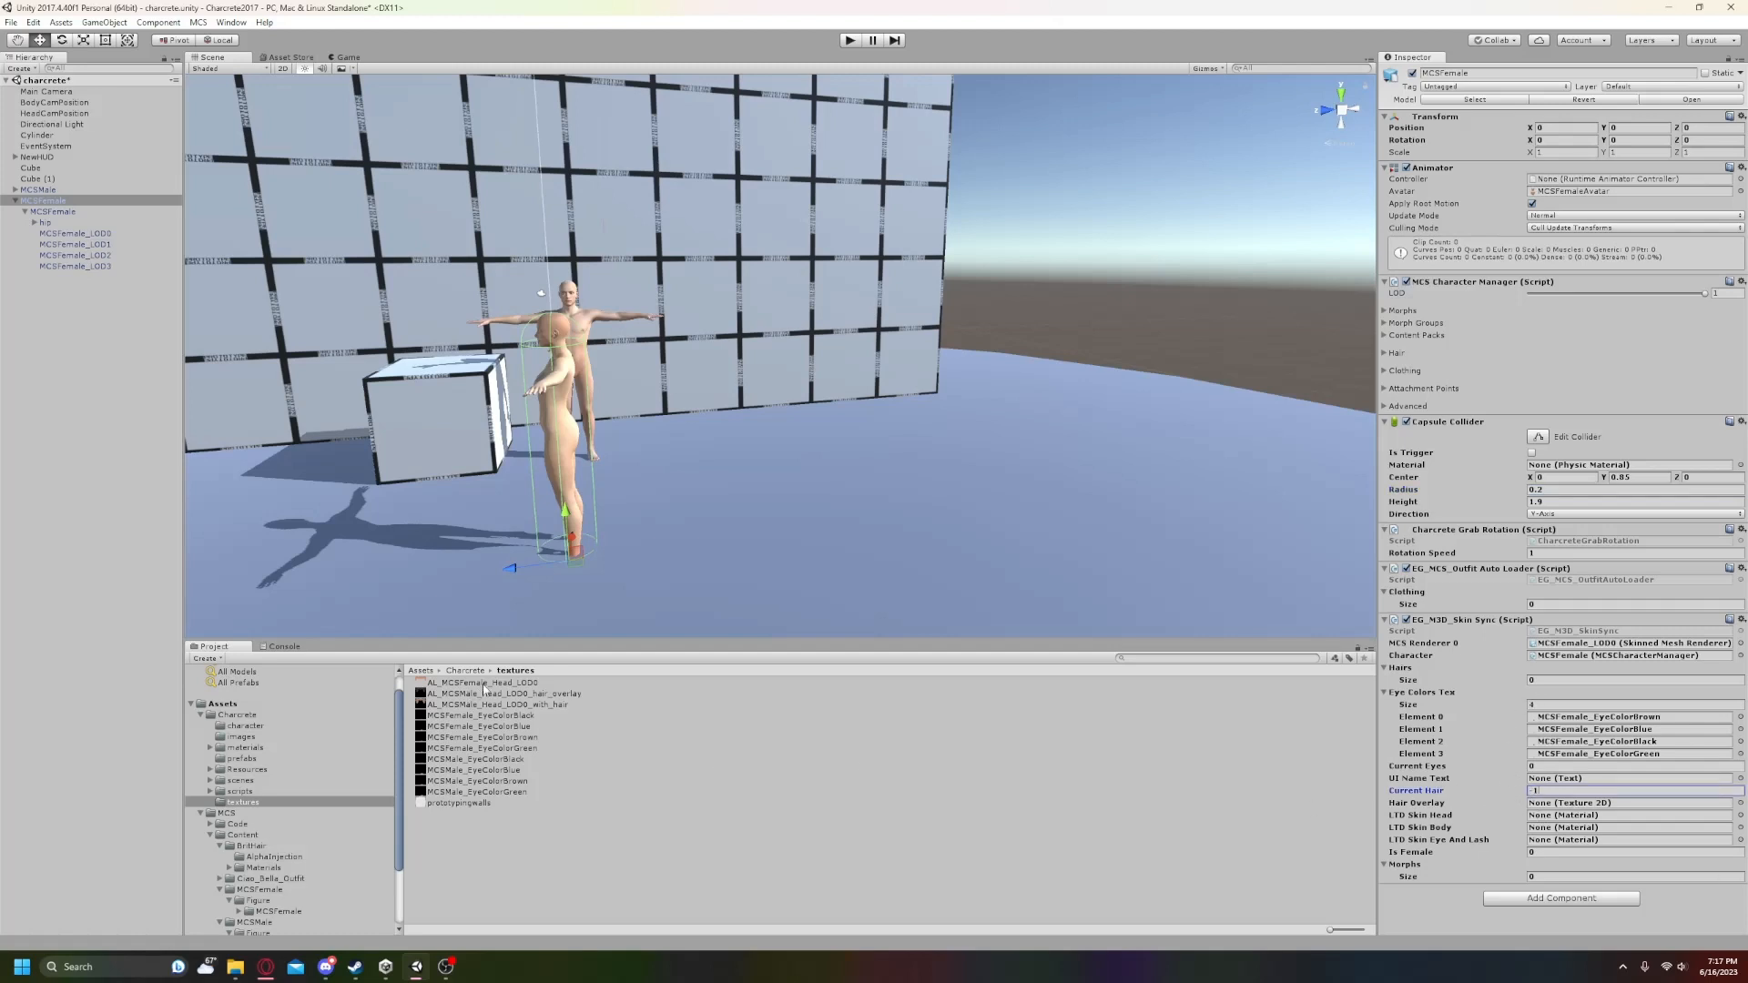
left_click_drag(478, 695, 1567, 808)
- Assign the custom mcs materials Body_LightDark_F, EyeAndLash_LightDark_F and Head_LightDark_LOD0_F to MCSFemale's matching LTD Skin slots
left_click(209, 747)
left_click(257, 759)
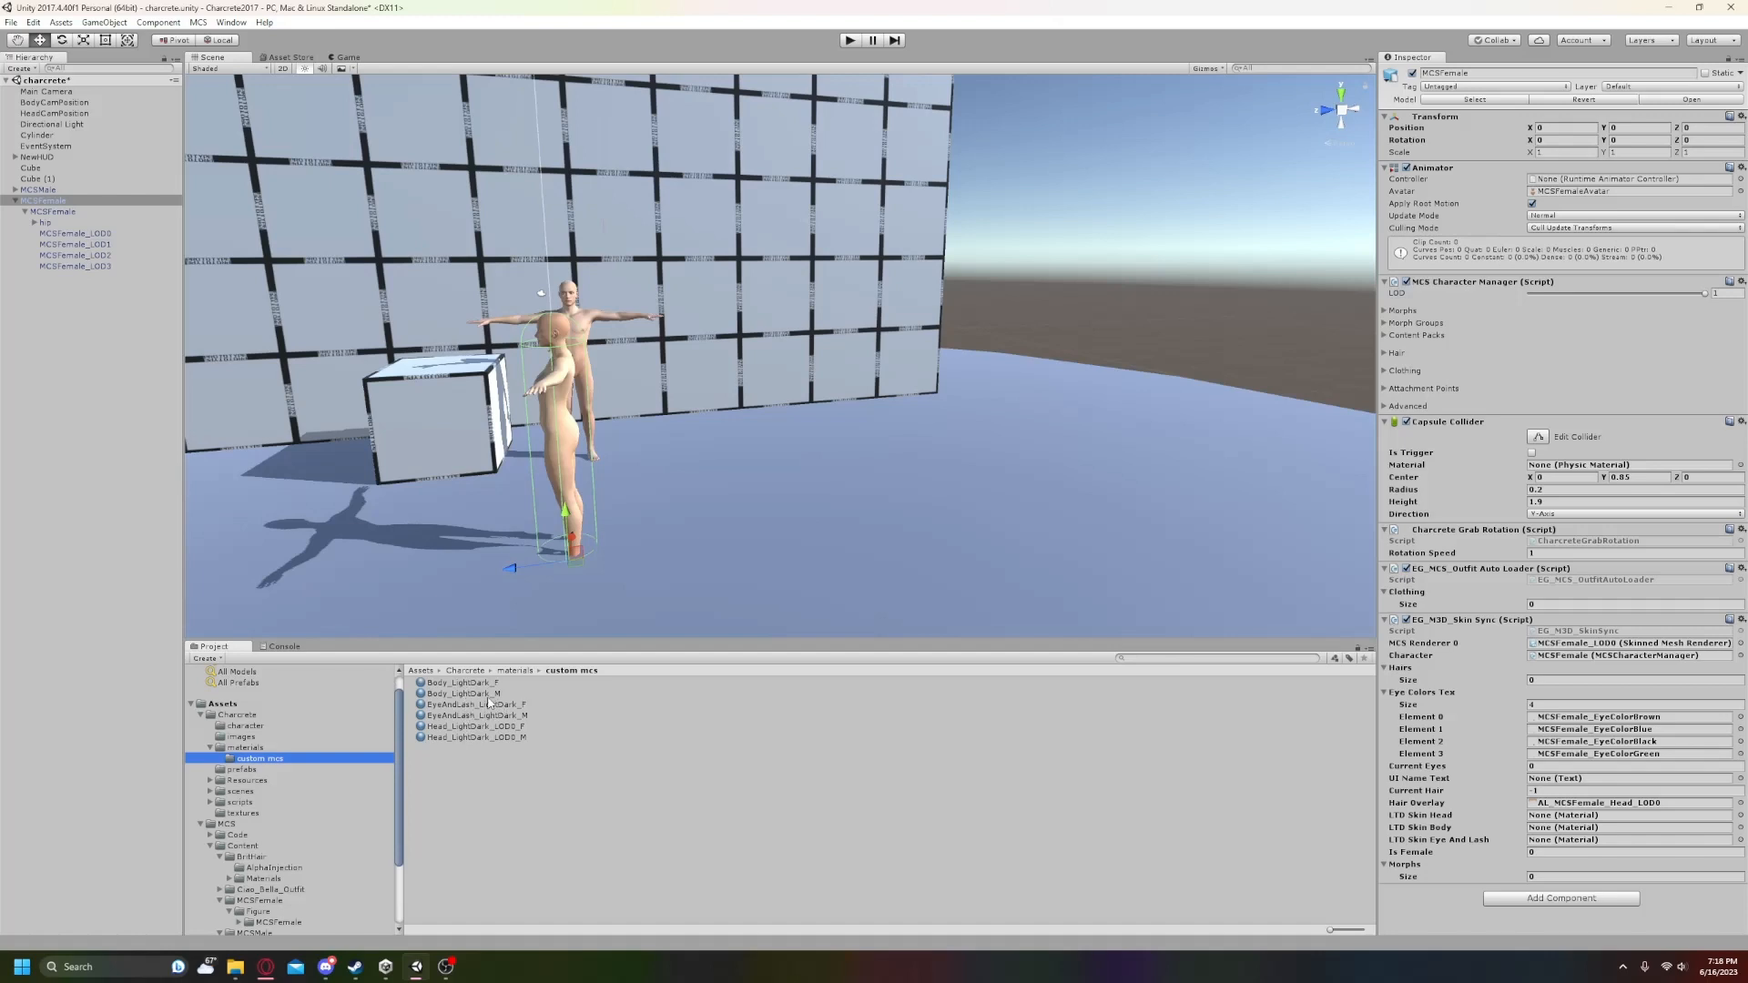
left_click_drag(478, 689, 1557, 833)
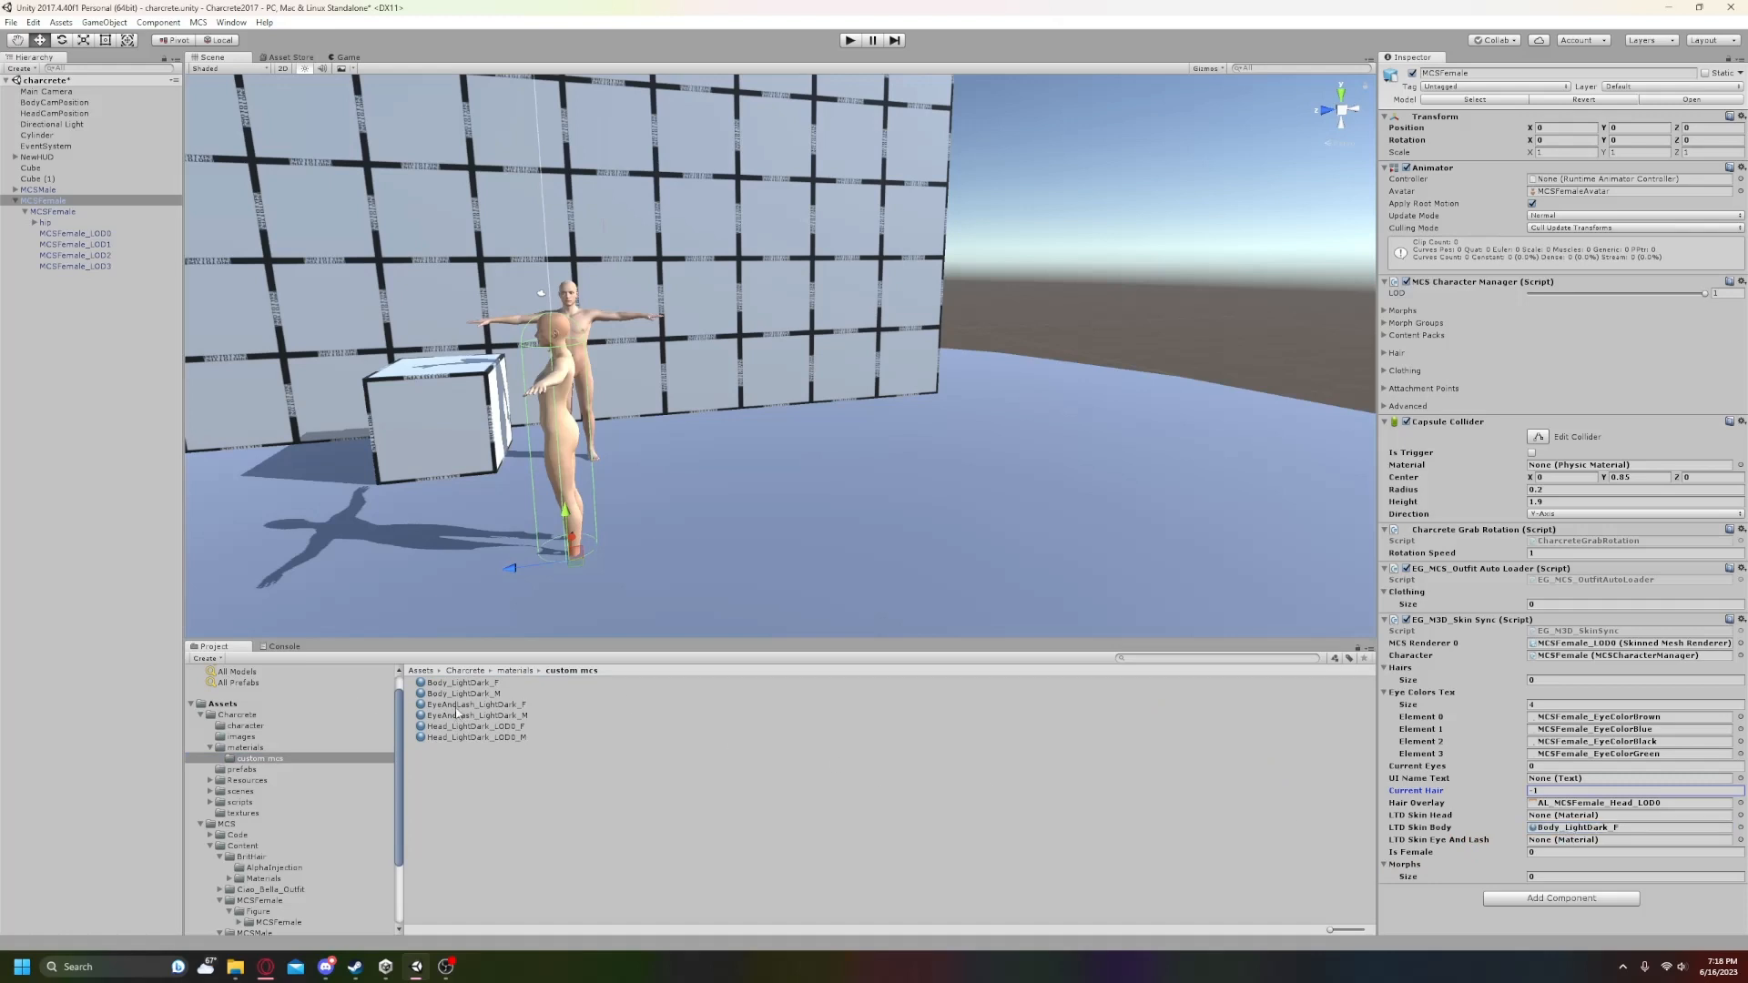
left_click_drag(511, 712, 1576, 847)
left_click_drag(515, 728, 1562, 816)
- Save the configured MCSFemale scene object as a new prefab in the Charcrete prefabs folder
left_click(253, 770)
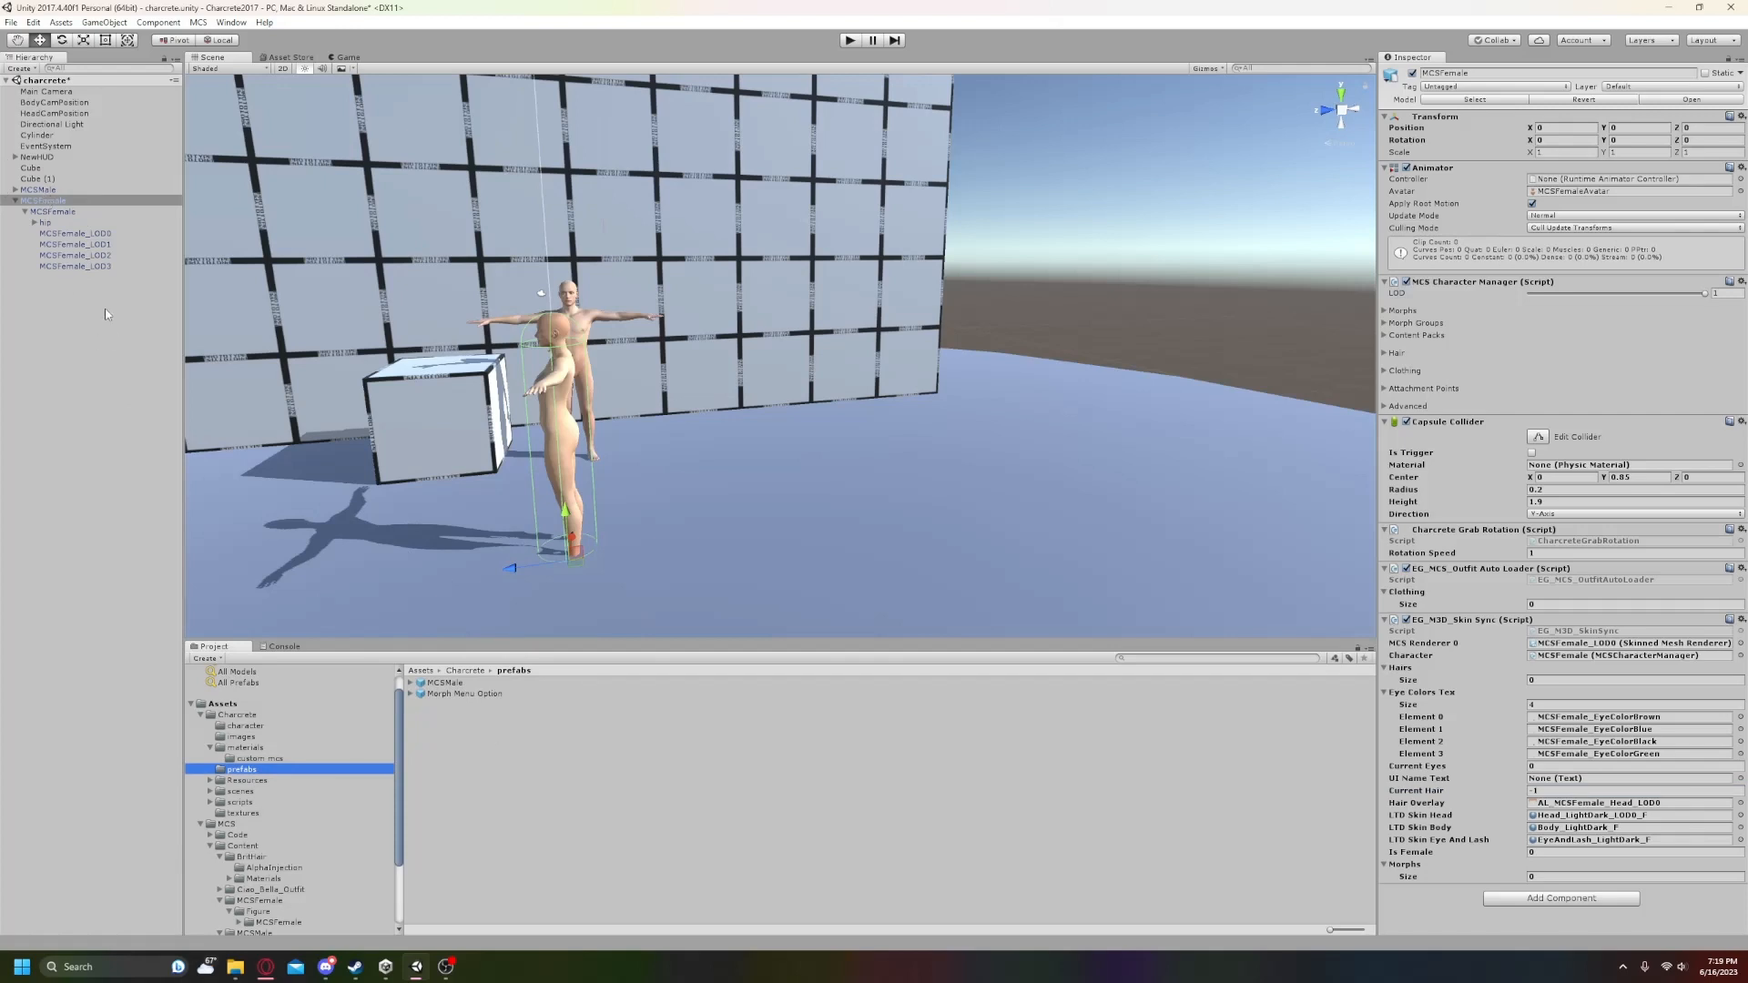
left_click_drag(52, 216, 487, 740)
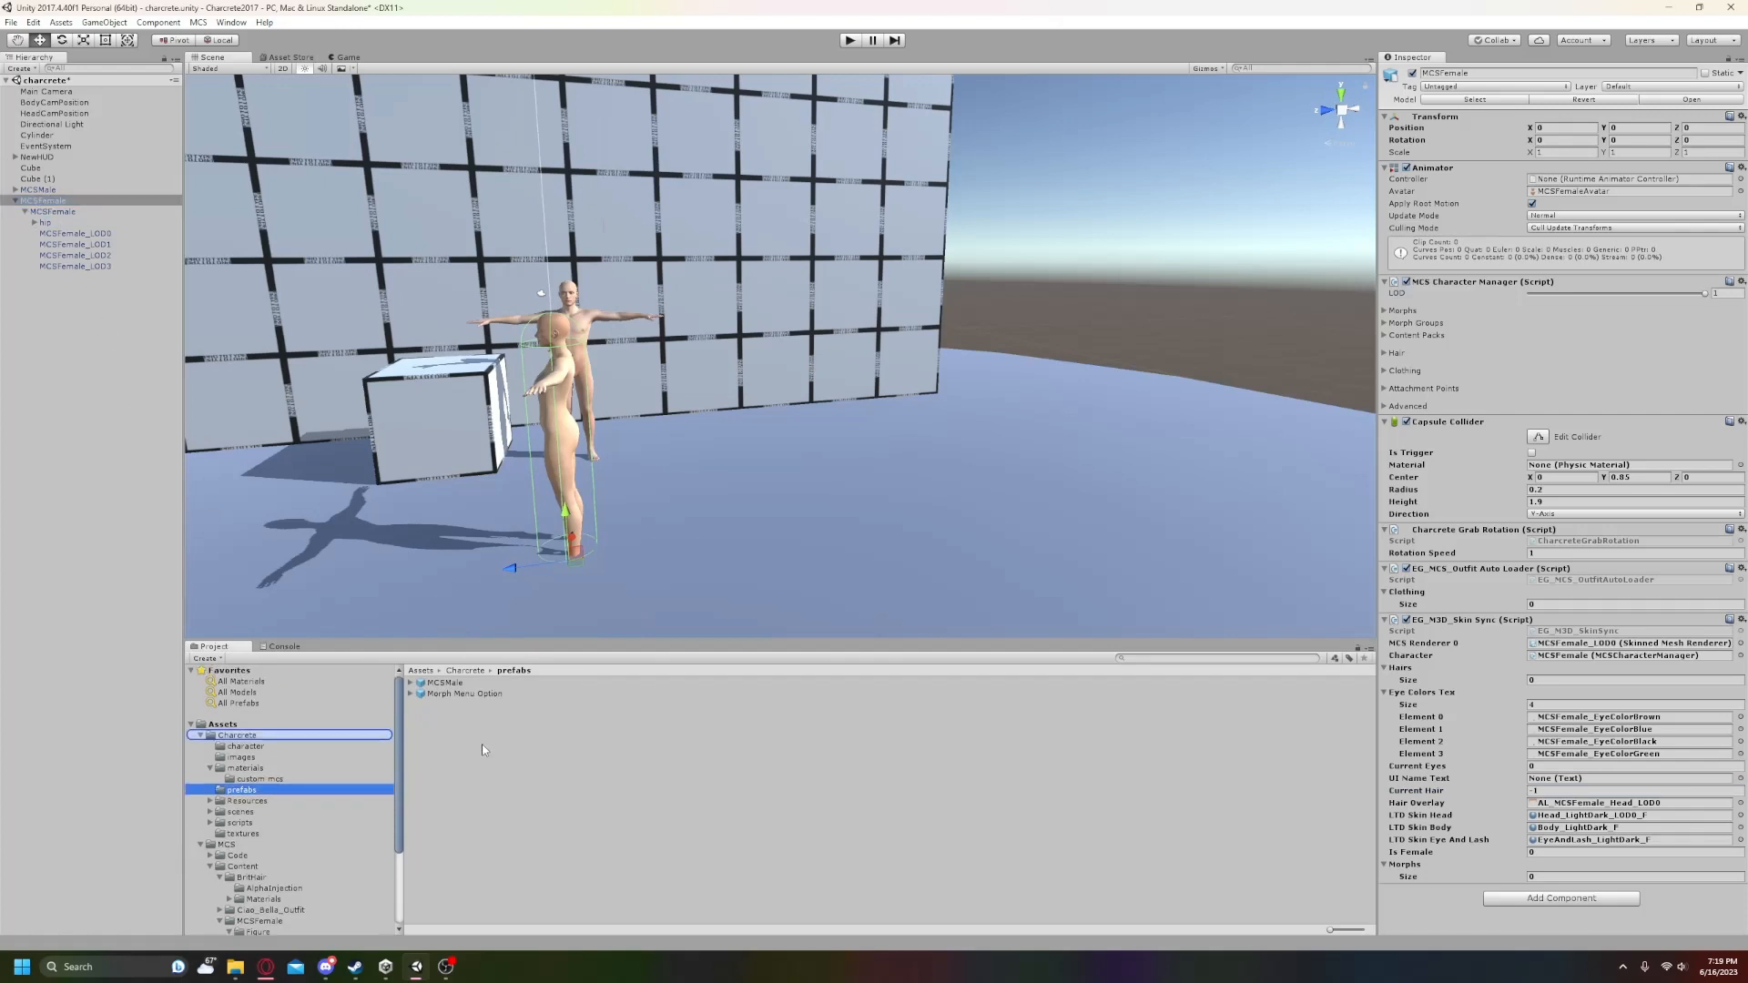
- Assign Body_LightDark_M, EyeAndLash_LightDark_M and Head_LightDark_LOD0_M to the matching LTD Skin slots of the MCSMale prefab
left_click(448, 693)
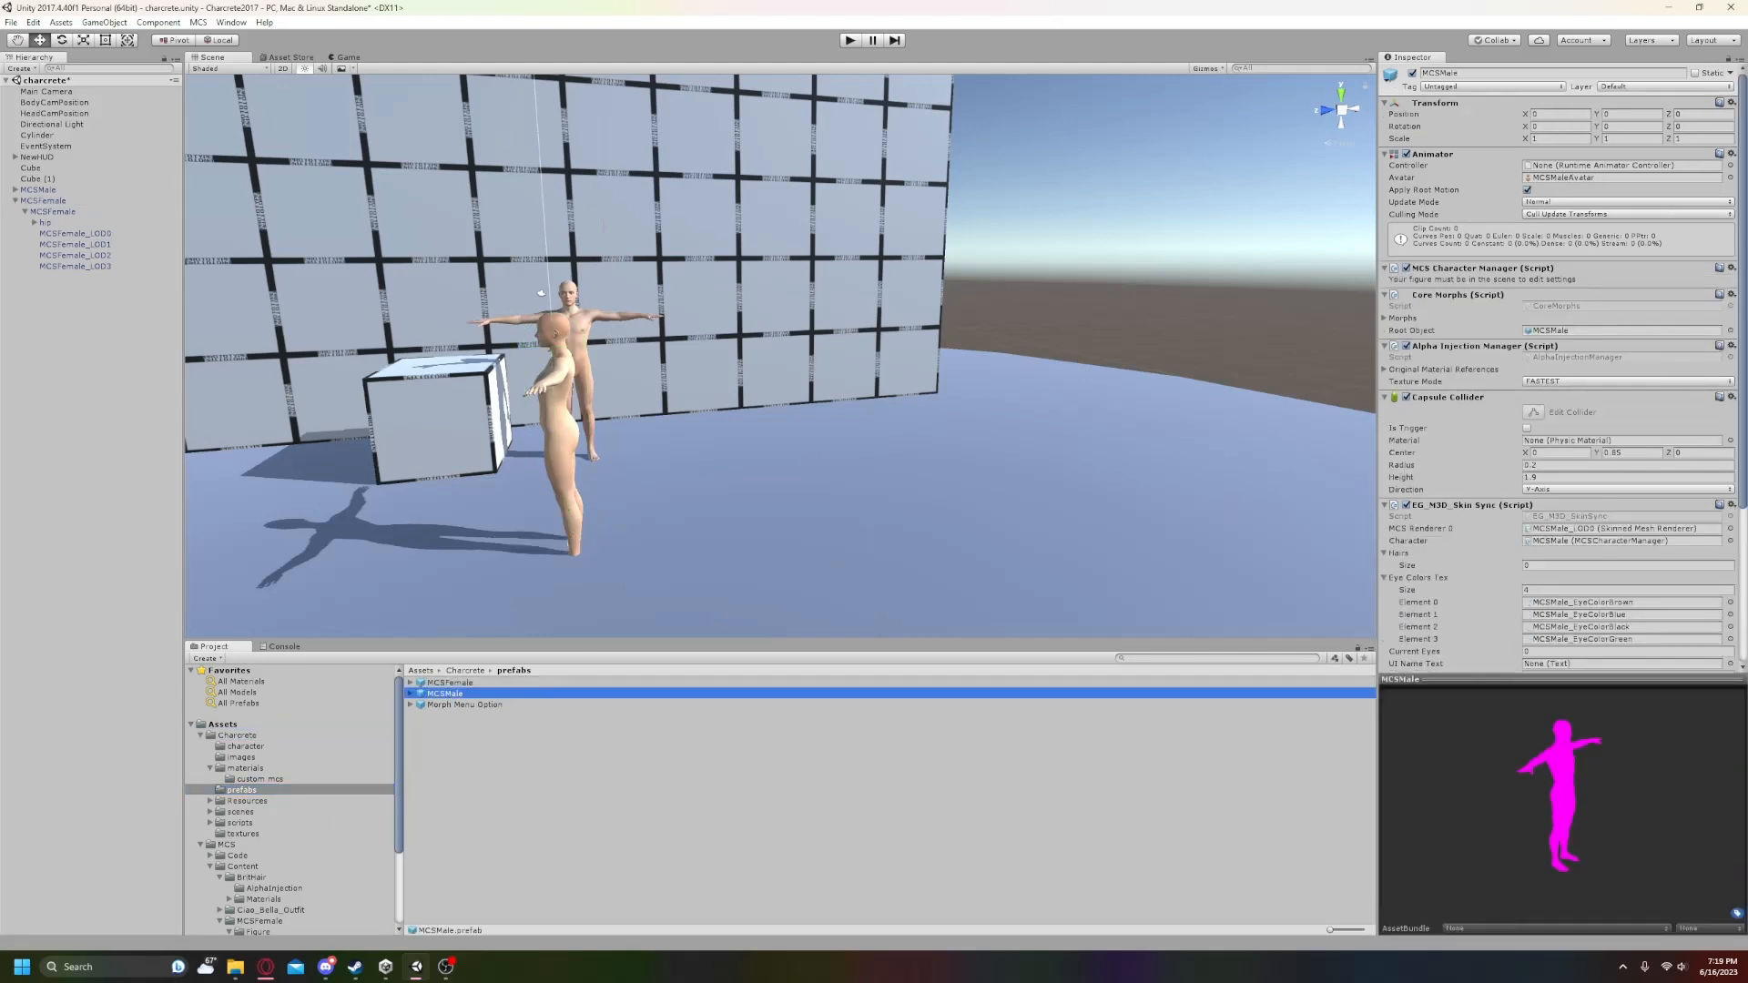
scroll(1564, 554, "down", 4)
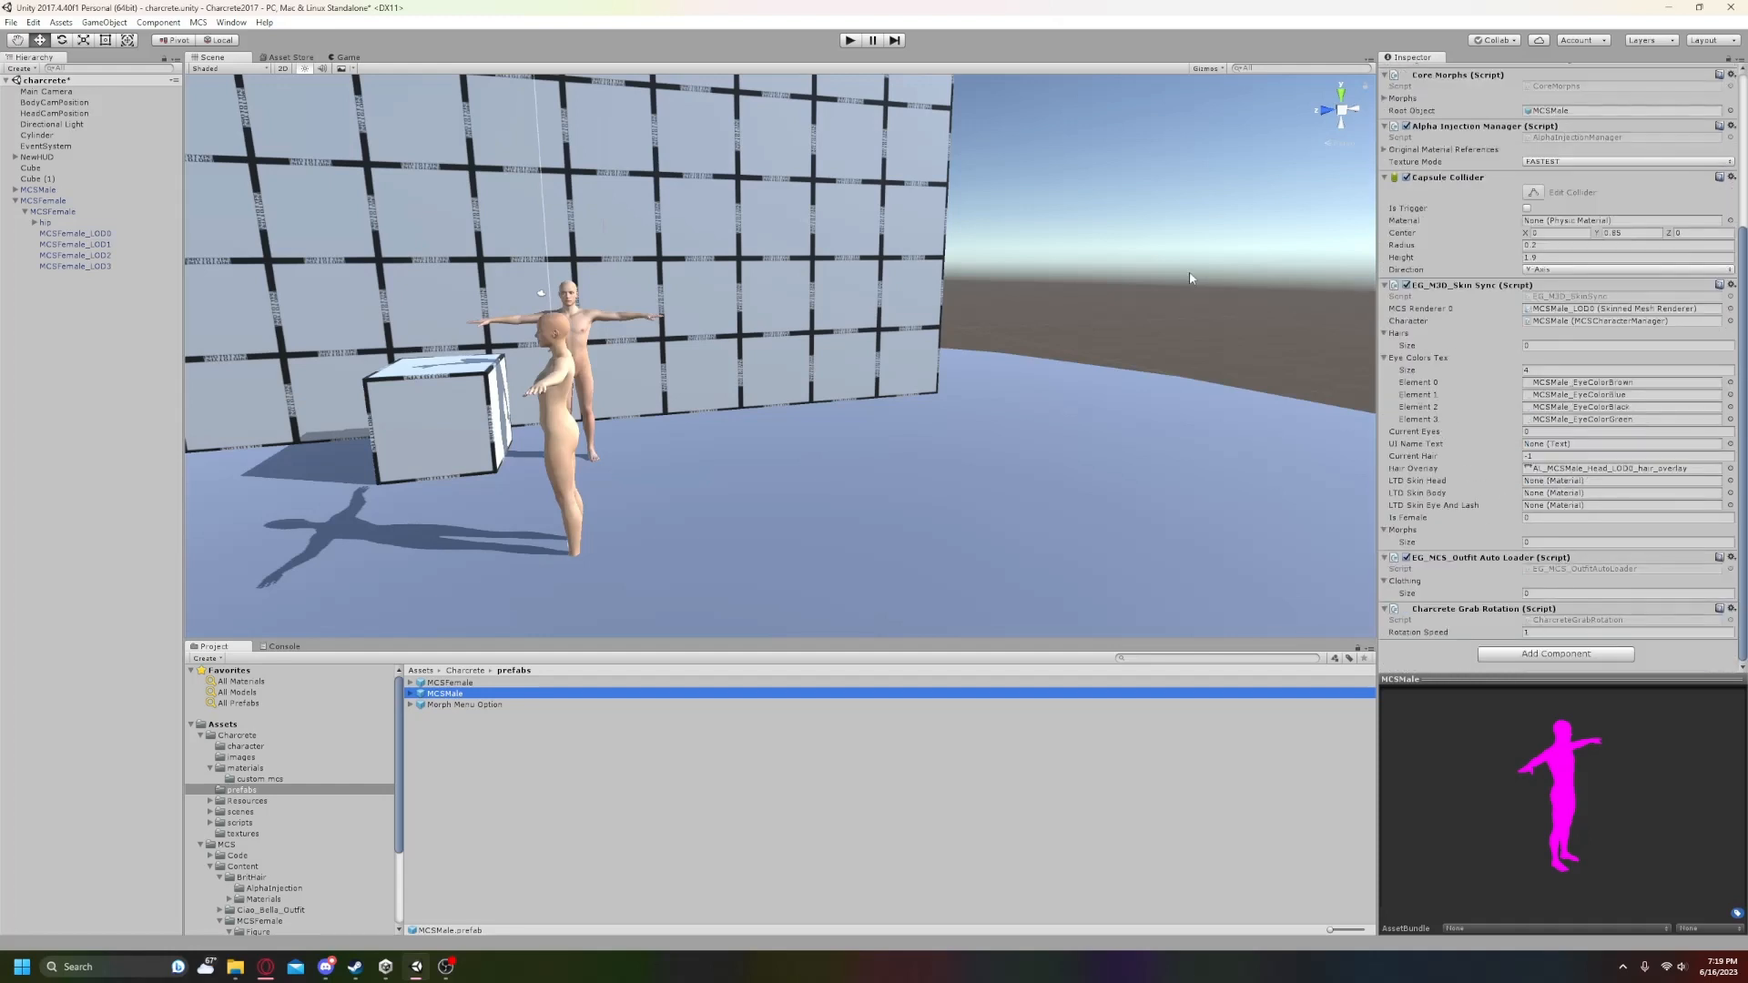
left_click(14, 201)
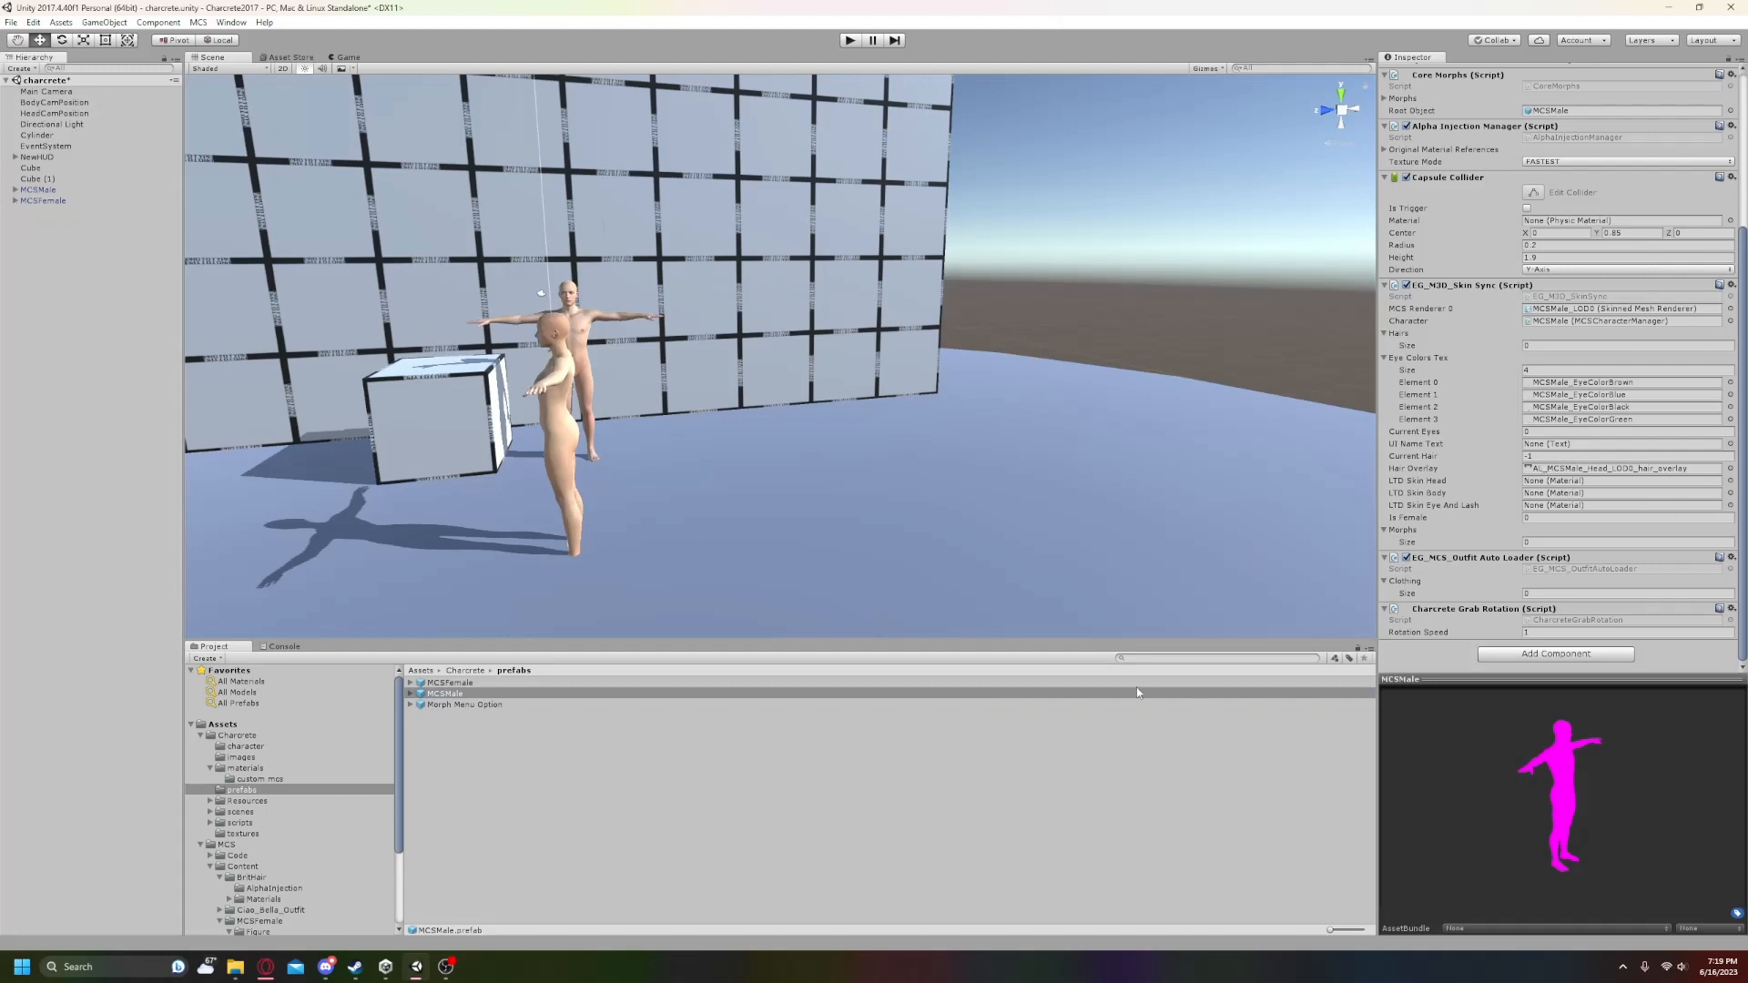
left_click(256, 780)
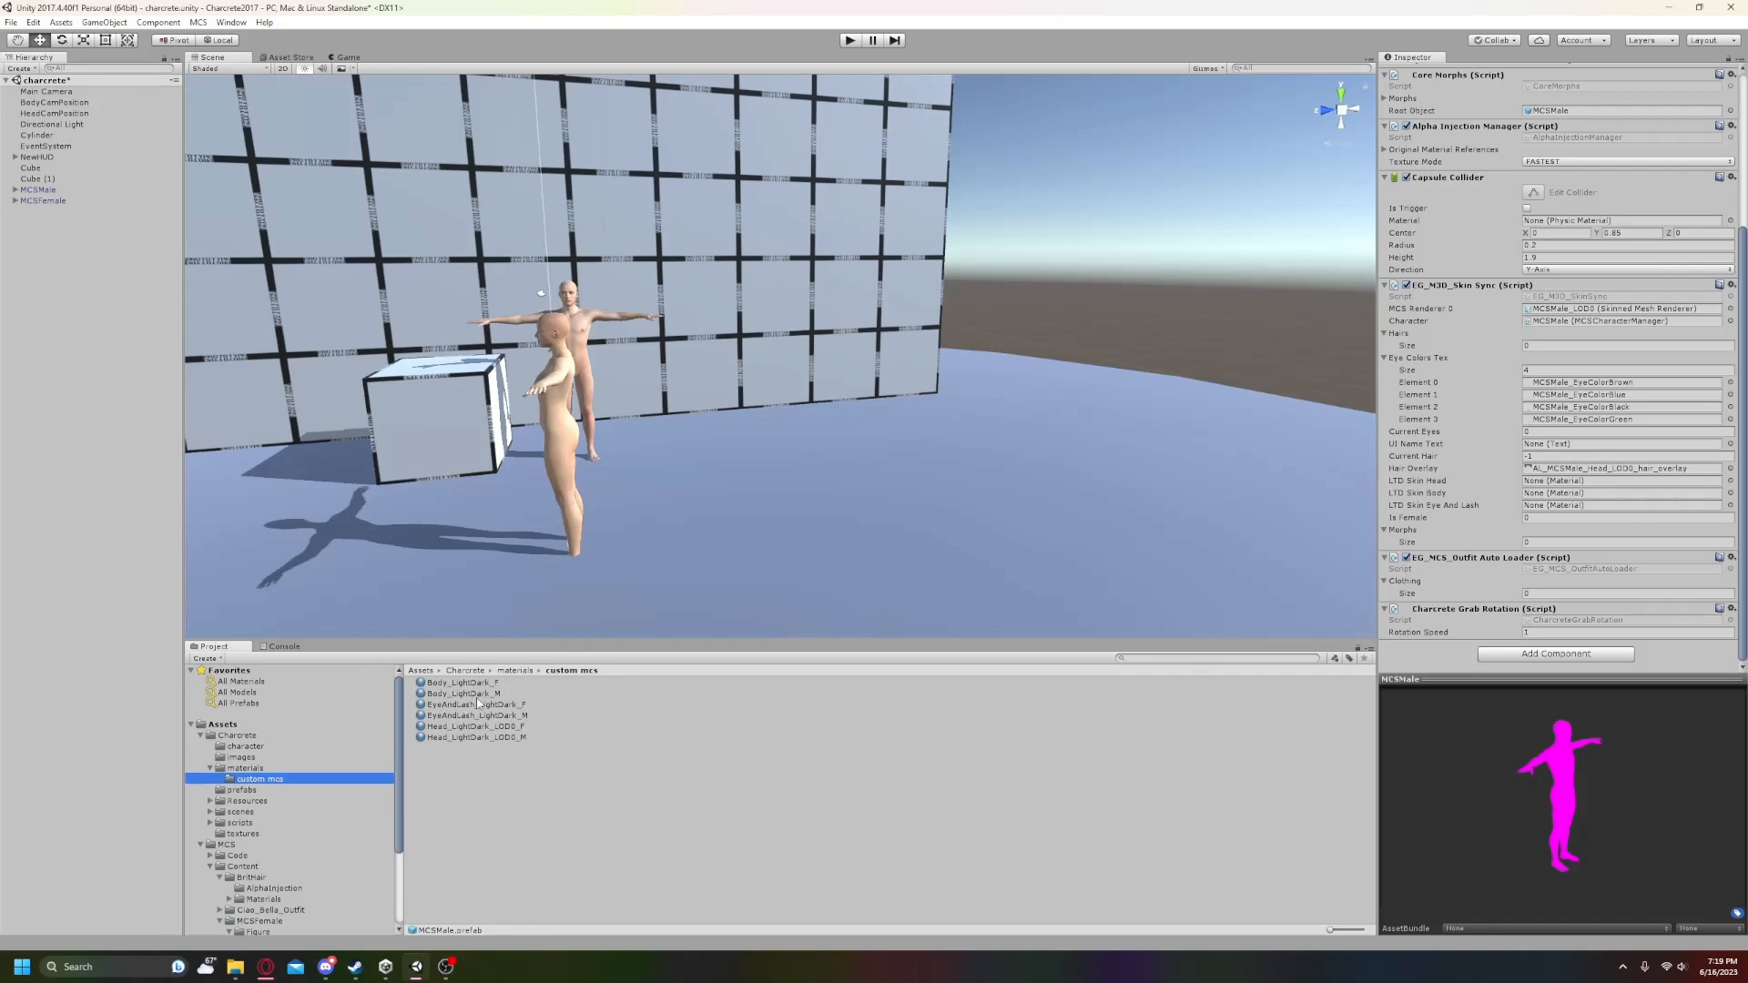
left_click_drag(477, 698, 1542, 501)
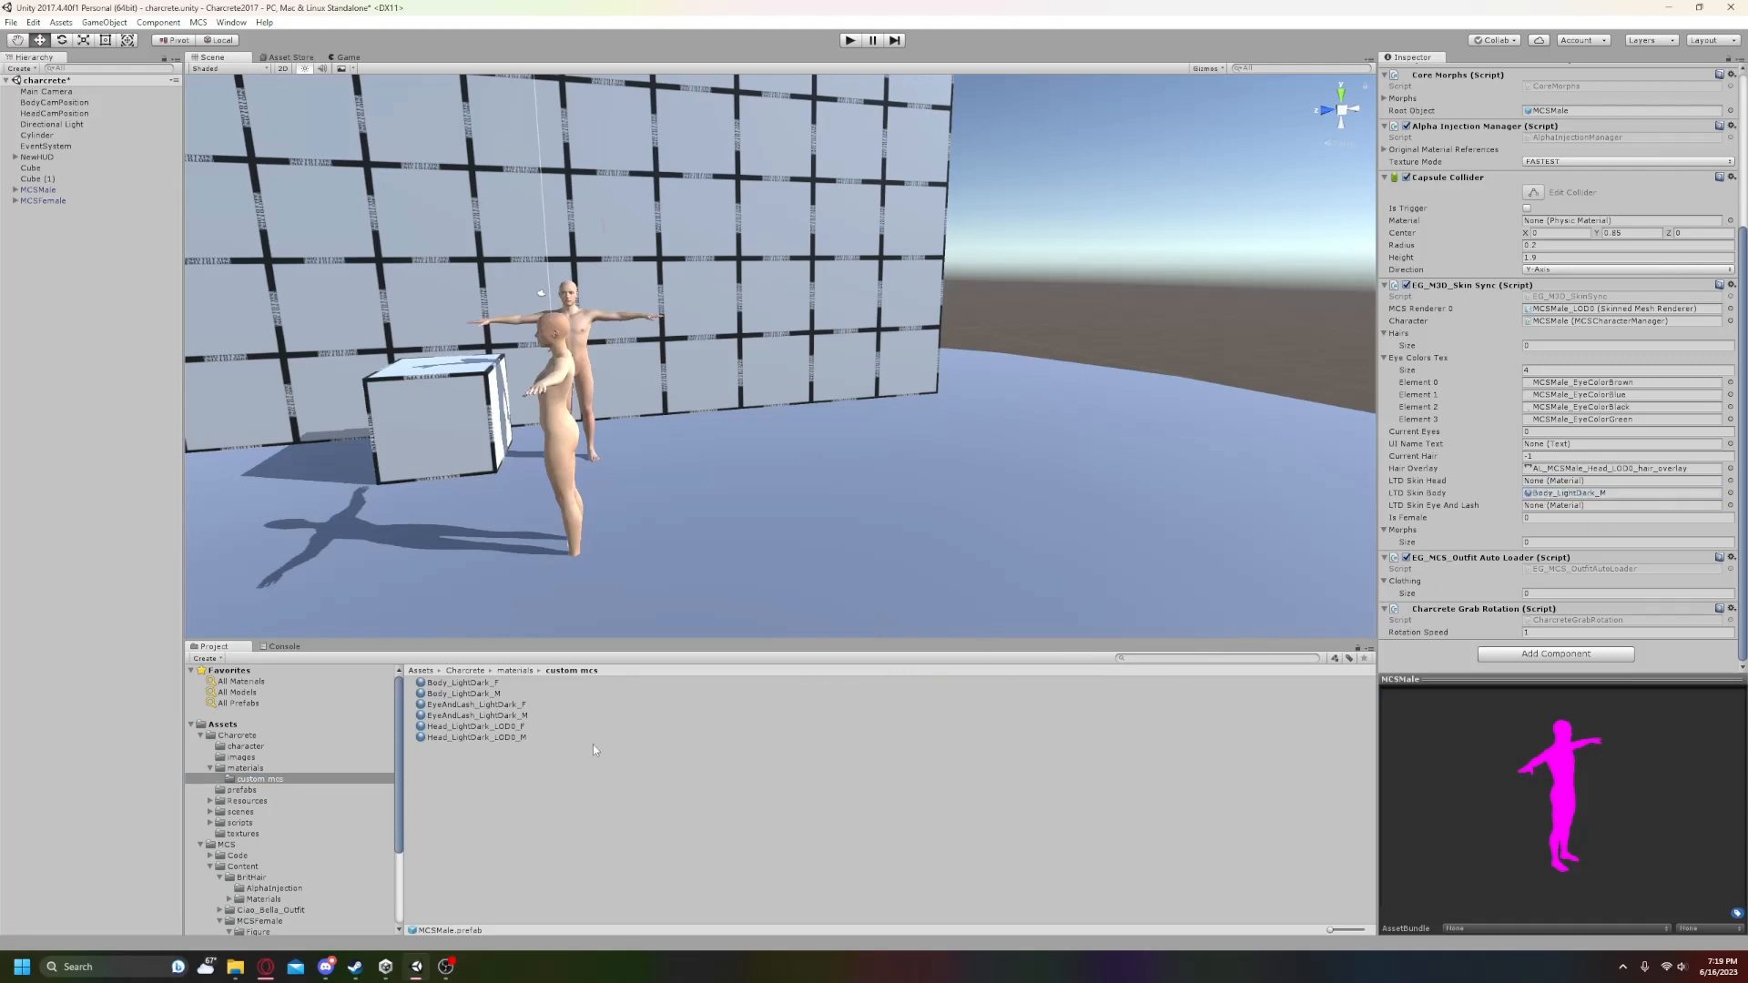
left_click_drag(469, 715, 1556, 509)
left_click_drag(512, 739, 1557, 482)
scroll(1511, 255, "up", 5)
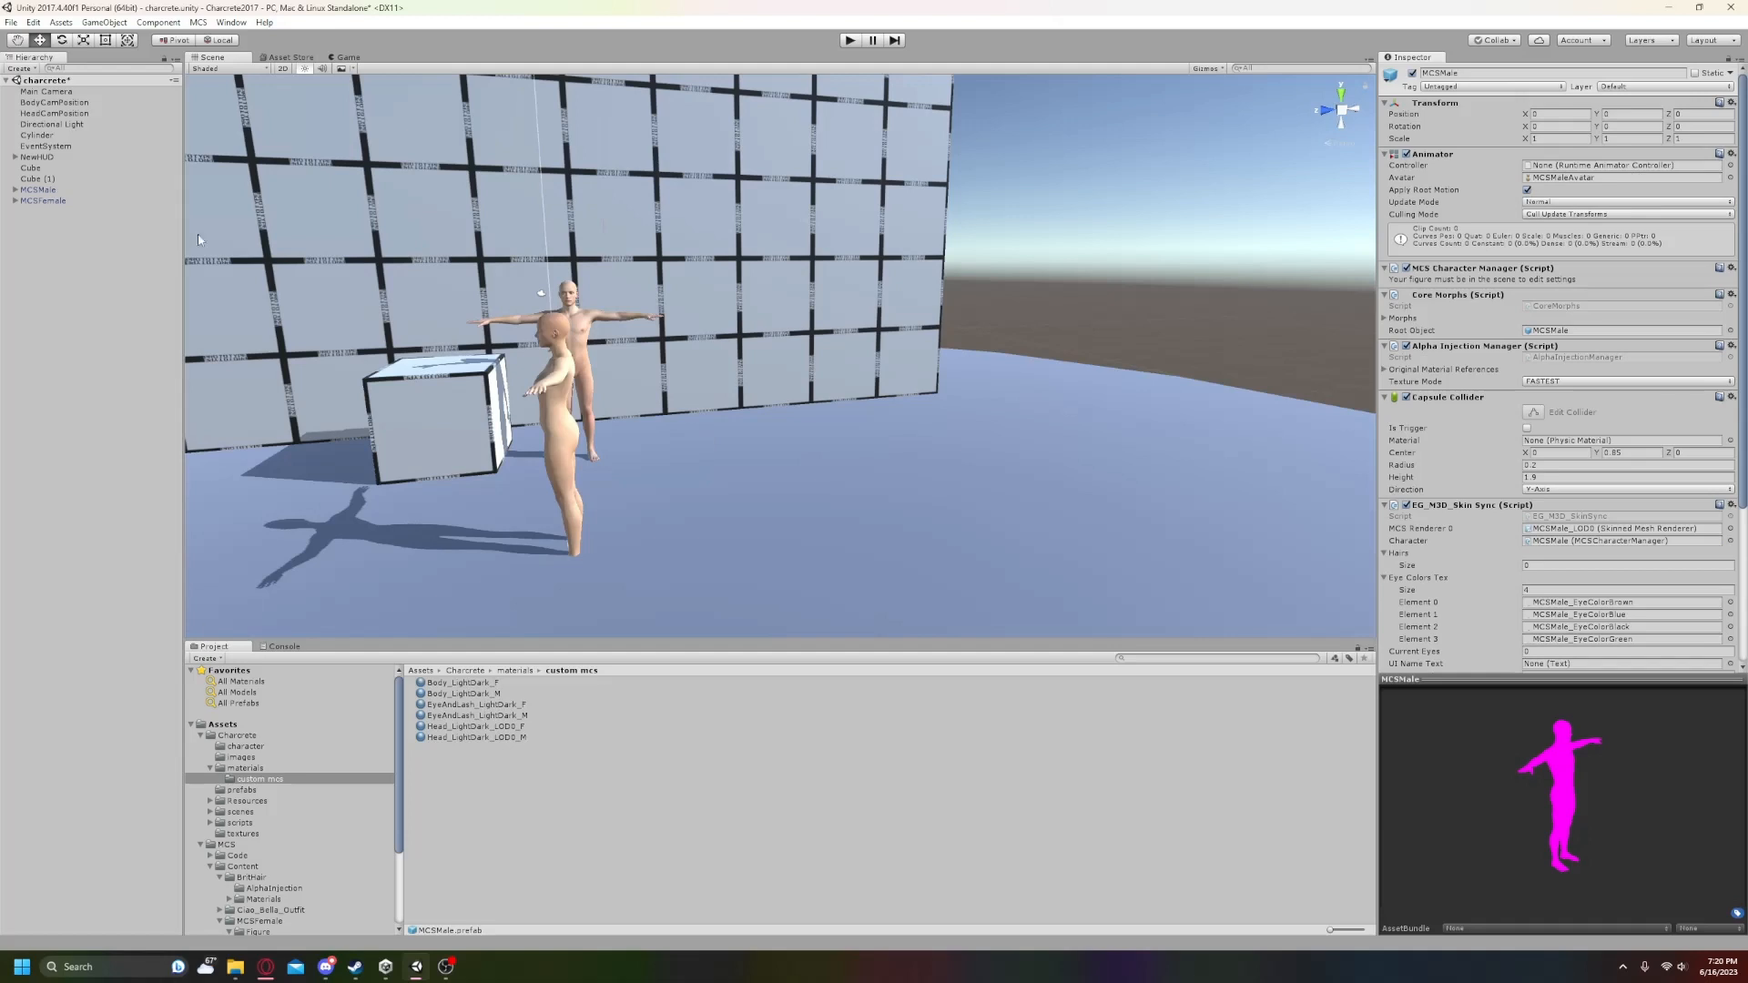
- Revert the MCSMale scene object to its prefab and review its component settings
left_click(57, 190)
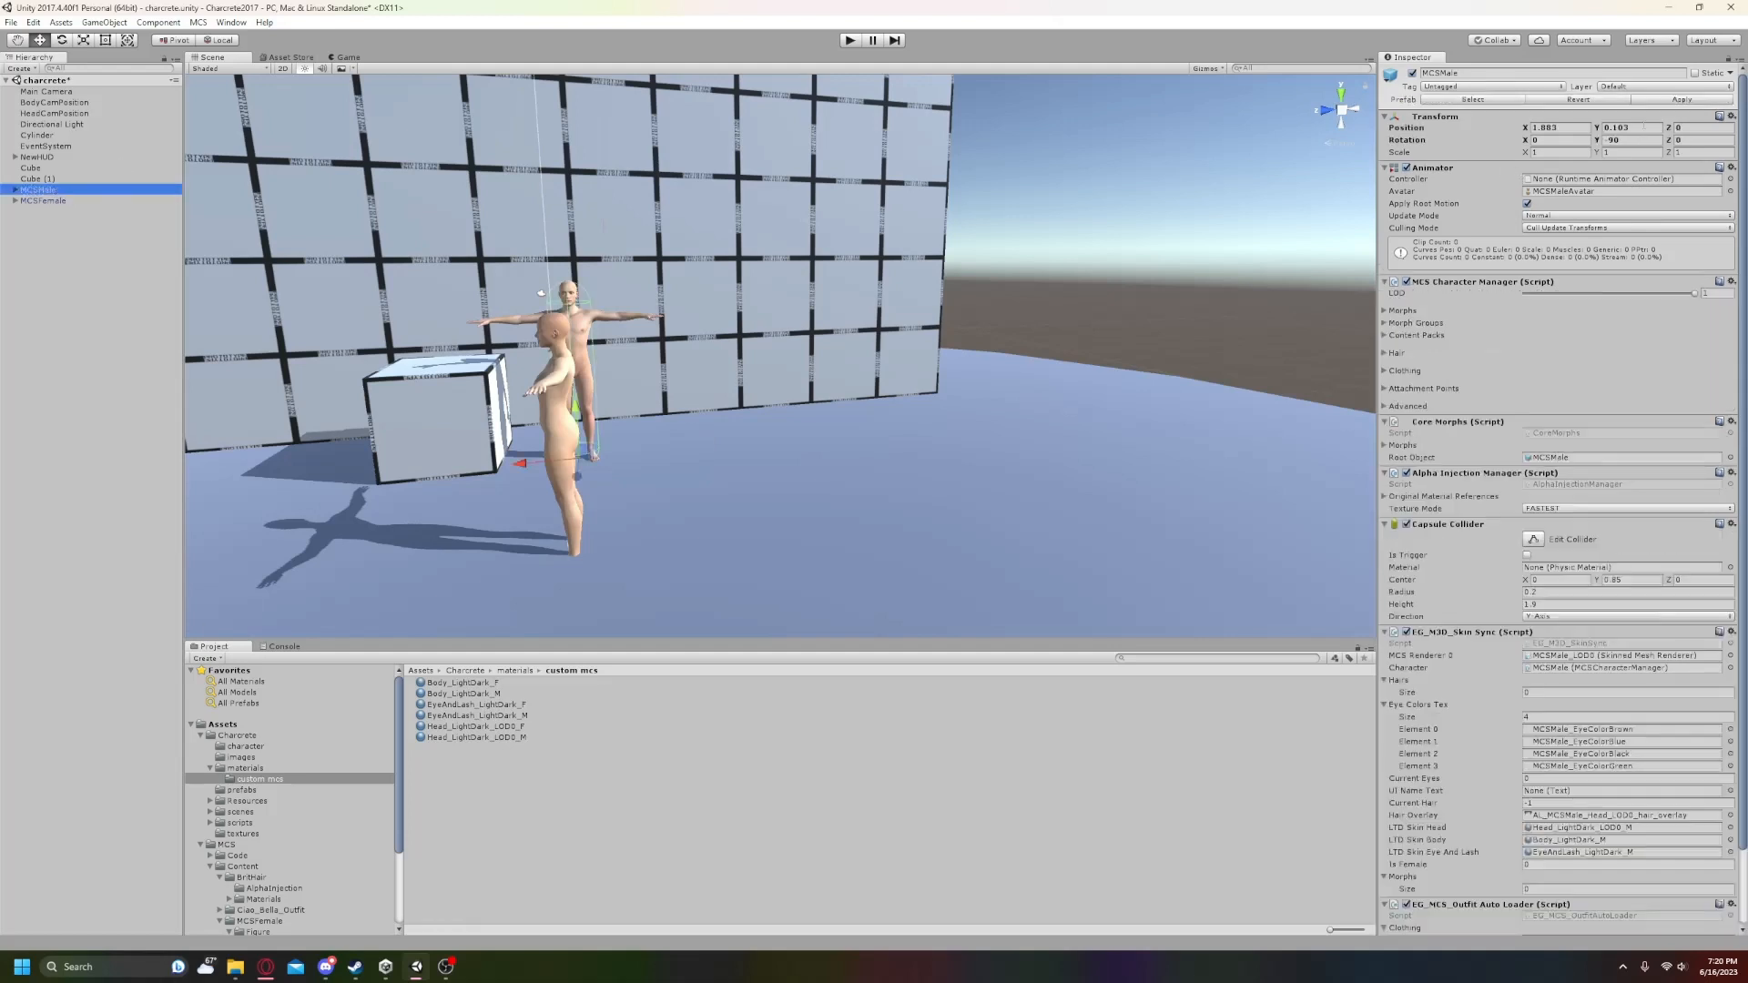
left_click(1566, 99)
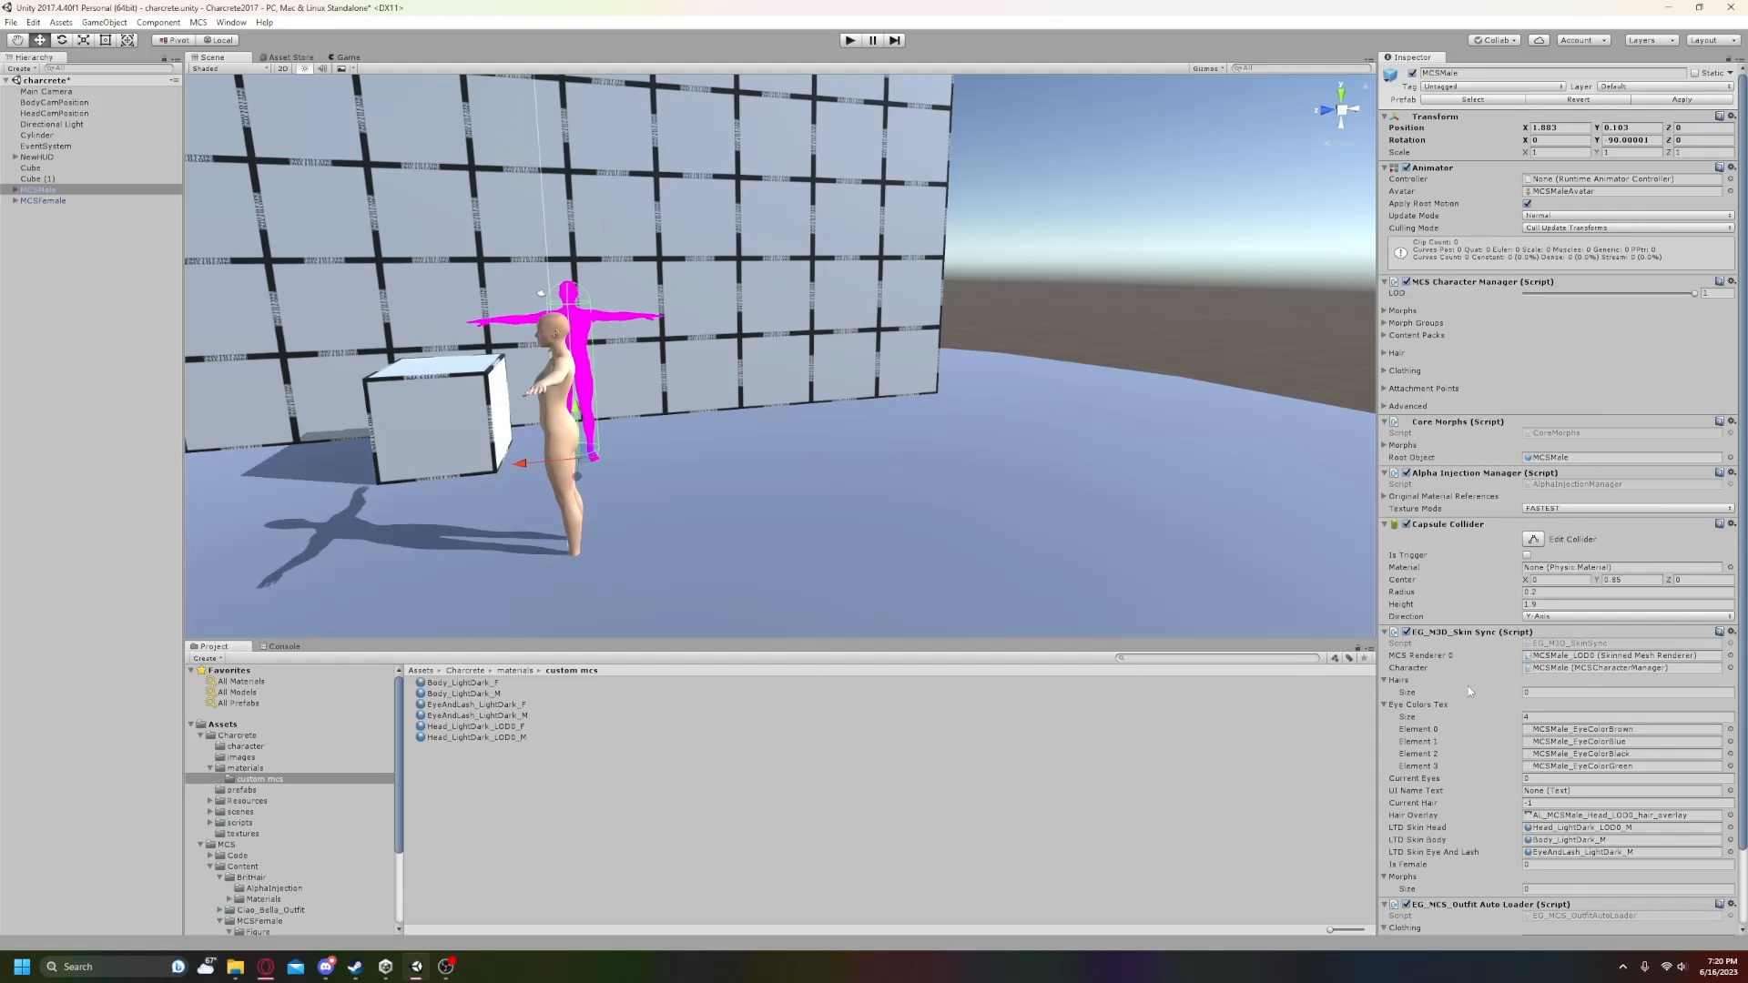
scroll(1493, 785, "down", 3)
scroll(1475, 772, "up", 3)
scroll(1472, 855, "down", 3)
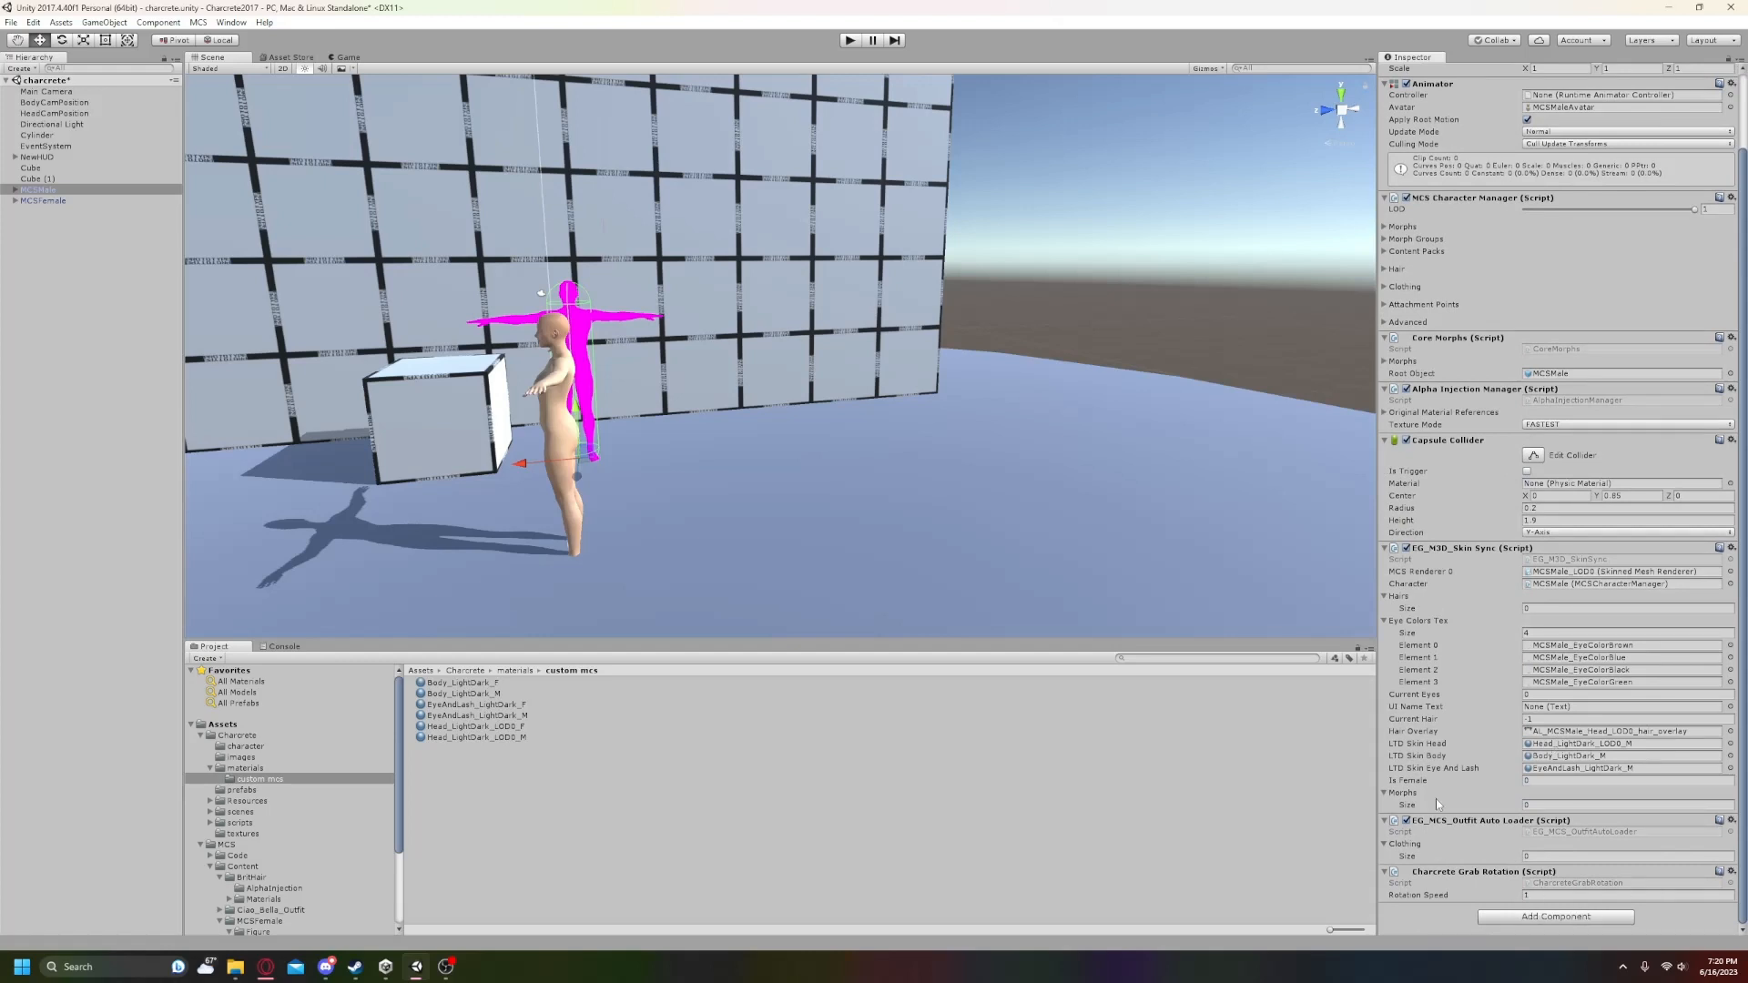
scroll(1445, 899, "up", 3)
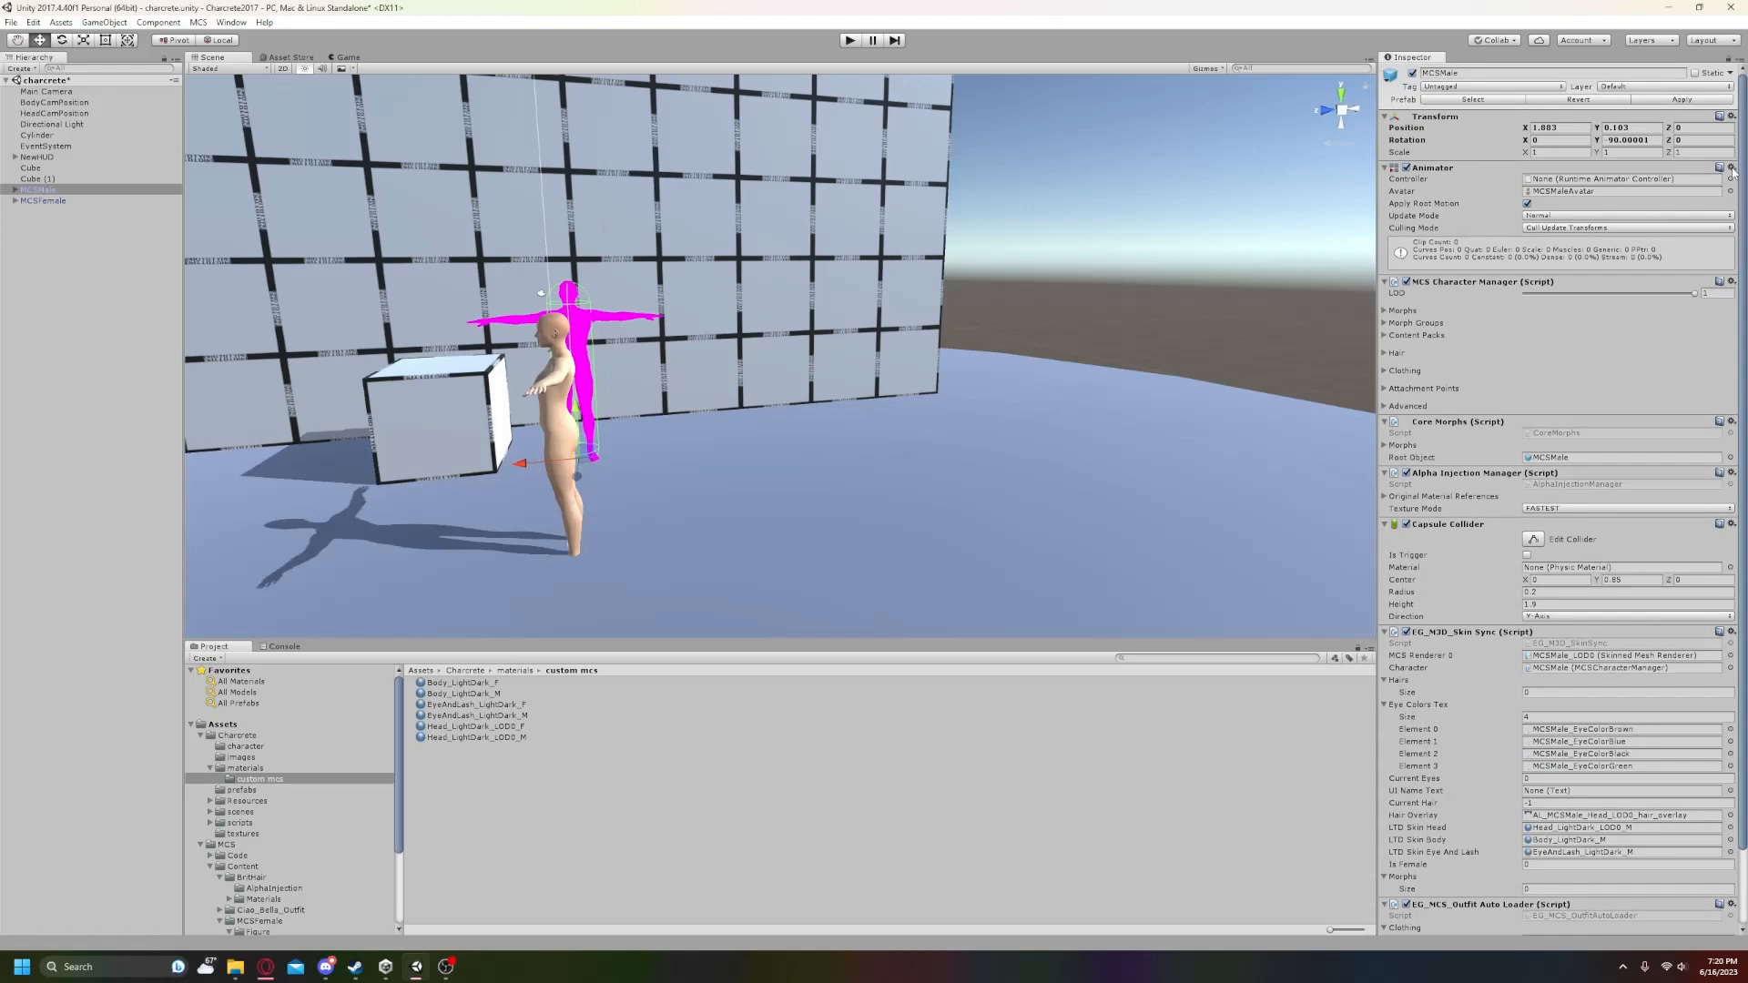
- Copy the Transform component of the magenta MCSMale scene object, and delete that object from the scene
left_click(1731, 117)
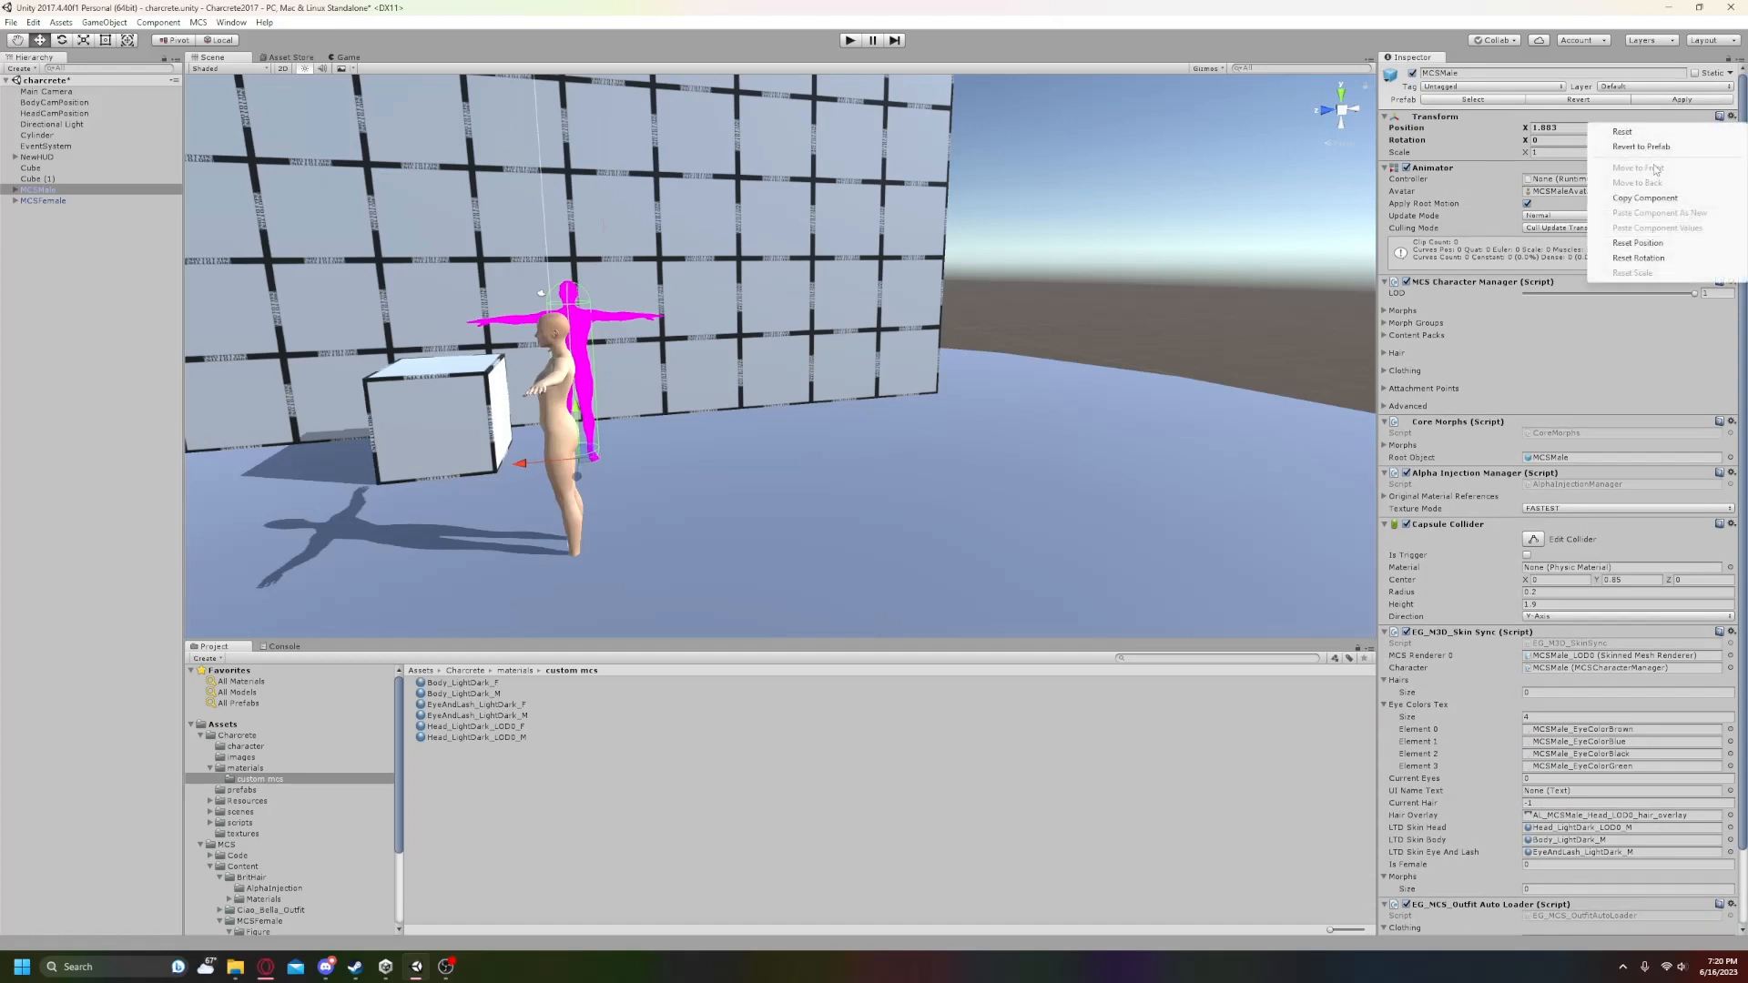
left_click(1643, 197)
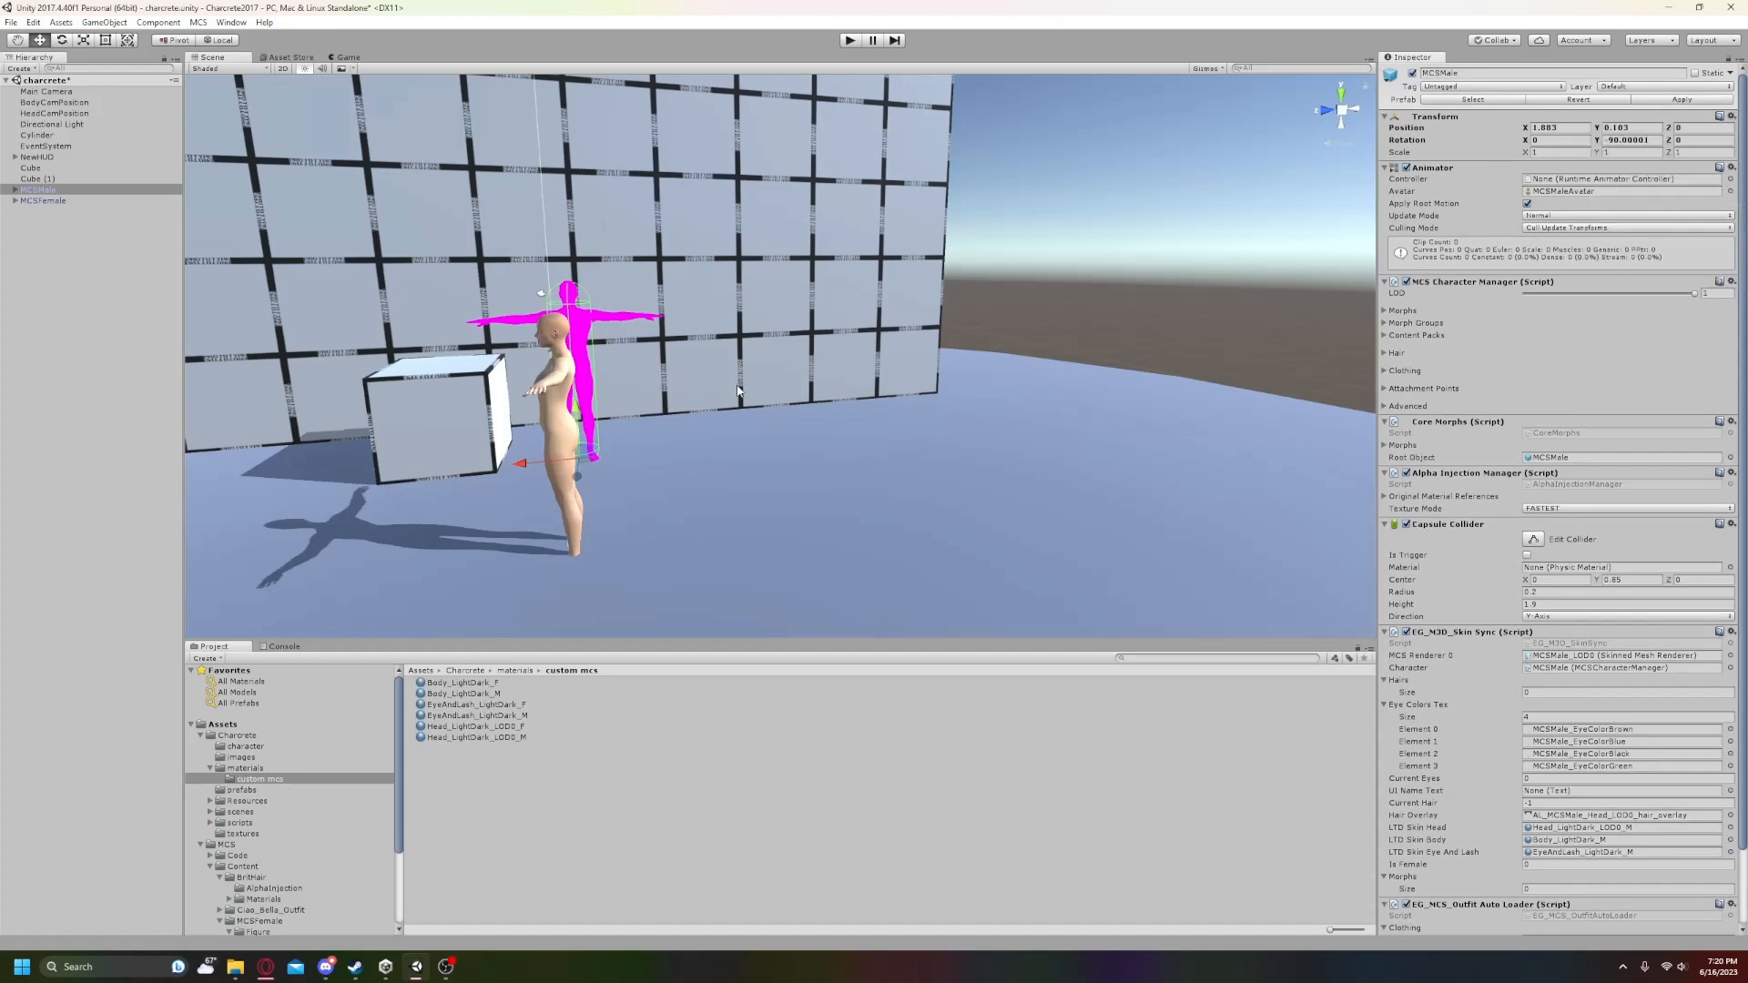
left_click(41, 189)
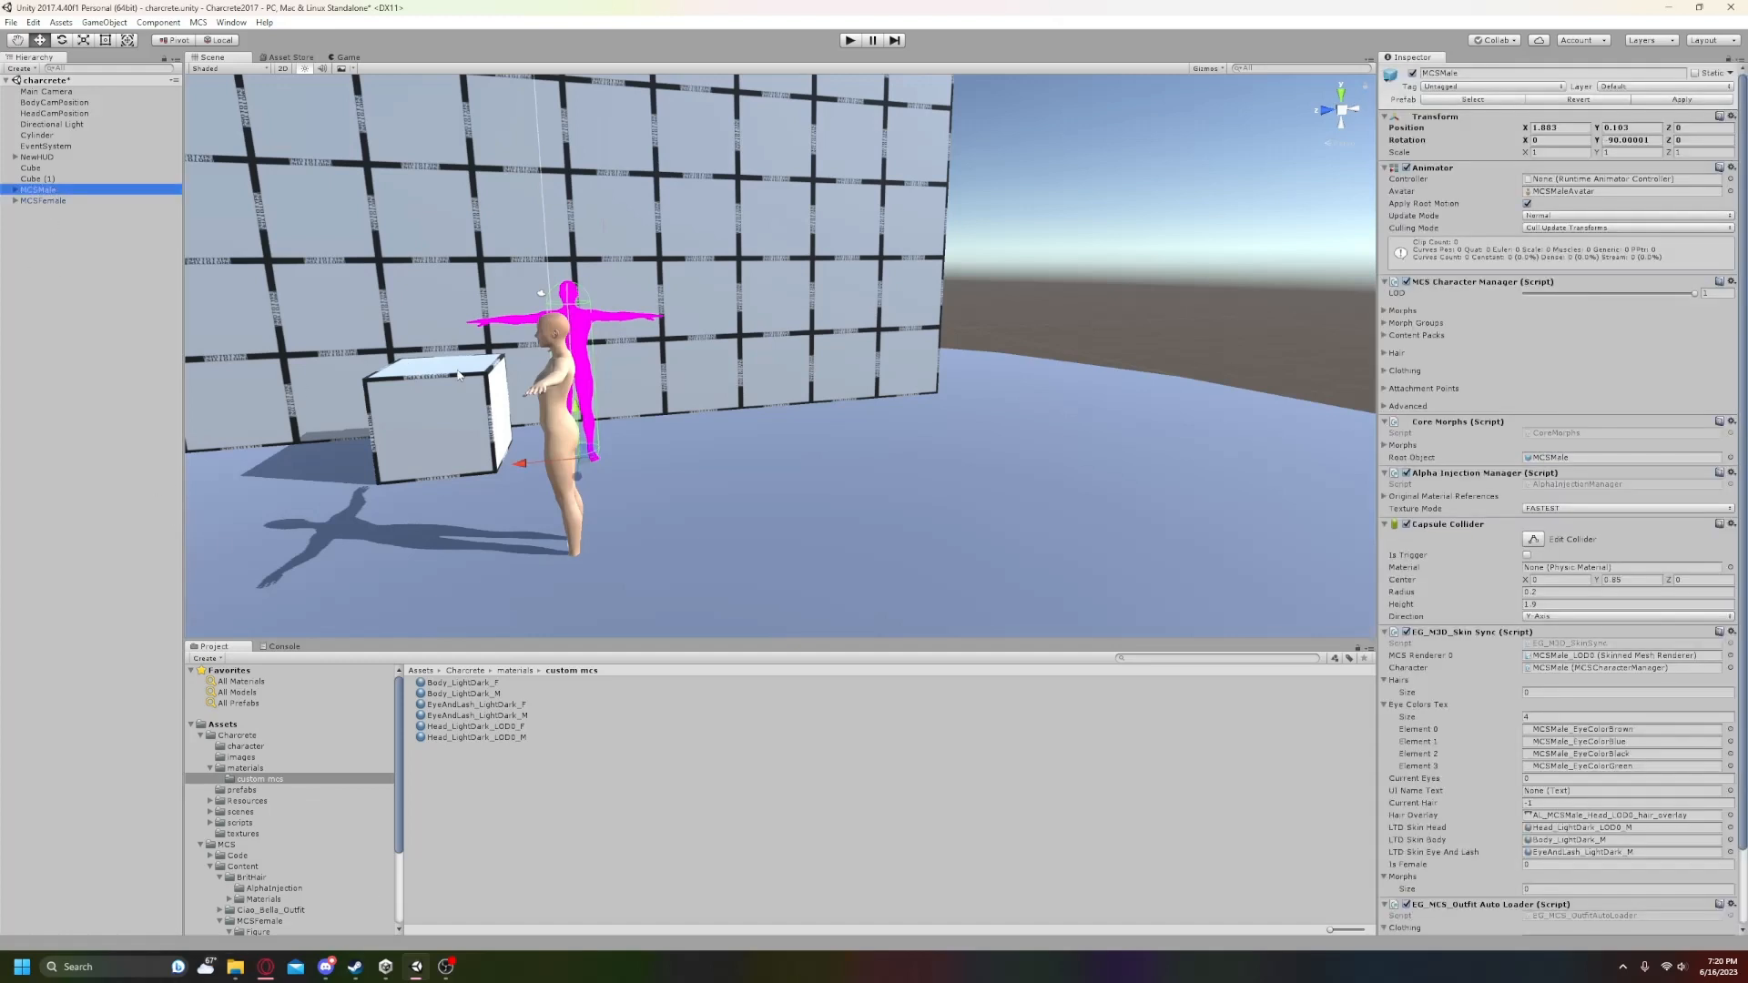
key("Delete")
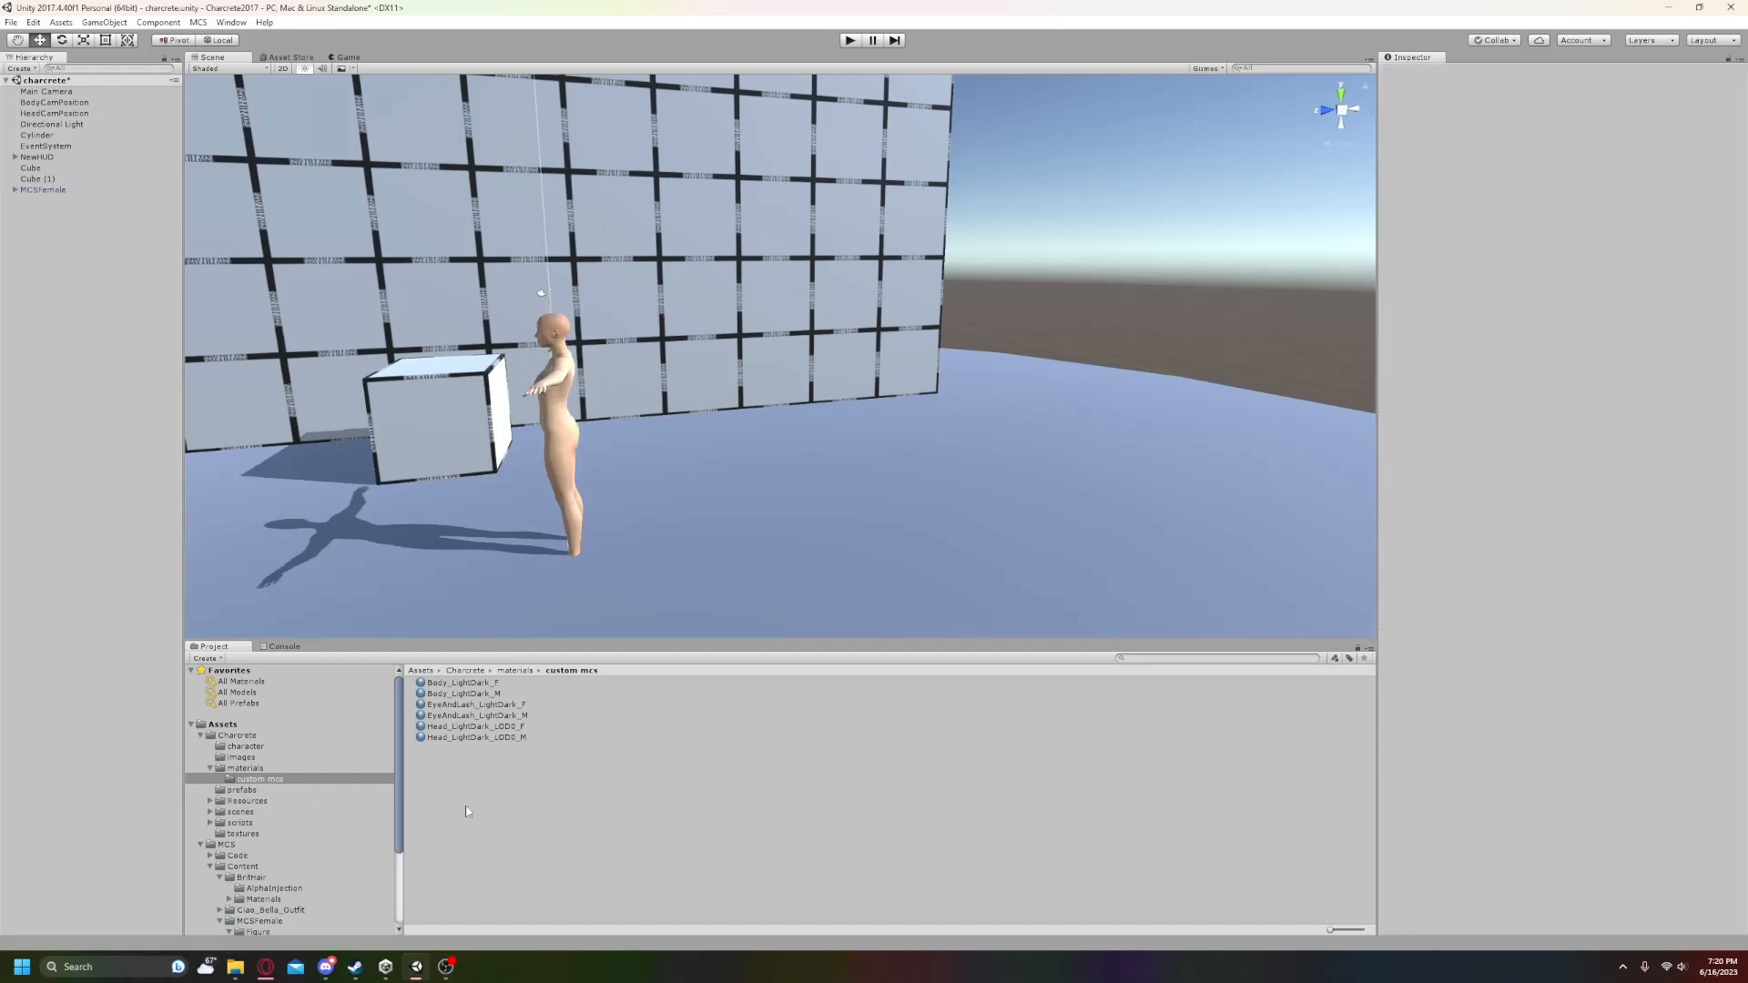
- Add the MCSMale prefab from the Charcrete prefabs folder to the scene and paste the copied Transform values onto it
left_click(254, 791)
left_click_drag(446, 696, 78, 302)
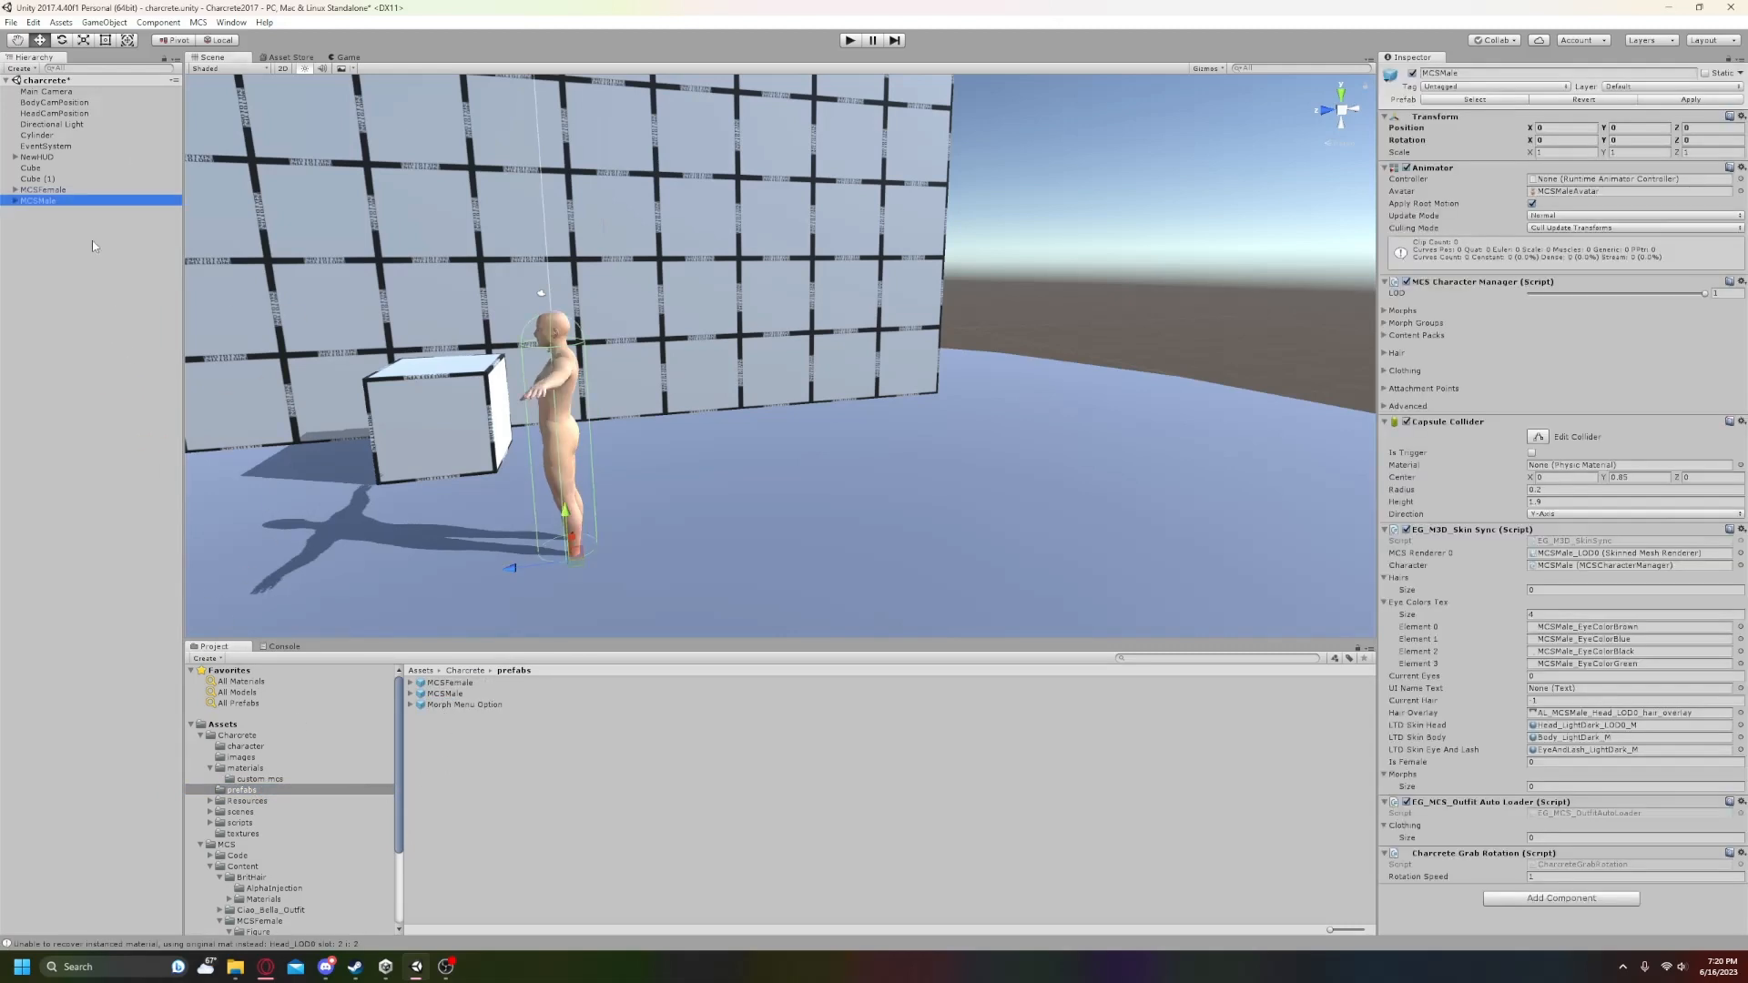
left_click(1741, 116)
left_click(1673, 229)
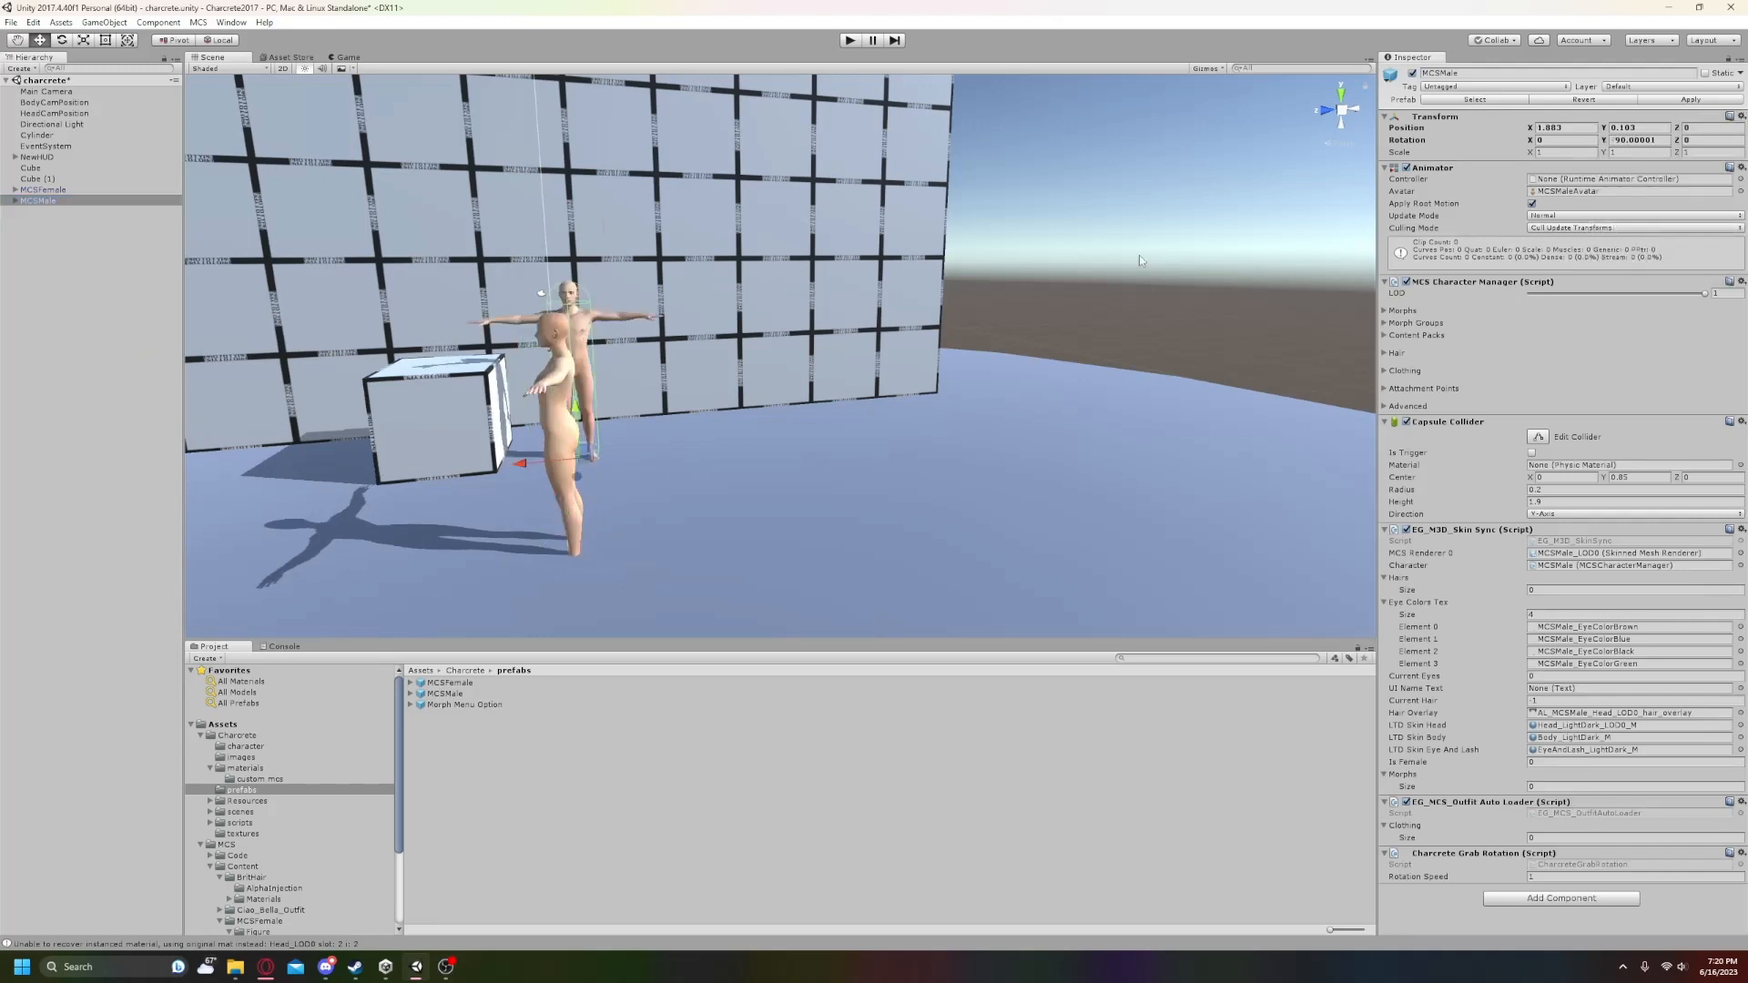
- Paste the copied Transform values onto MCSFemale and save the scene
left_click(25, 189)
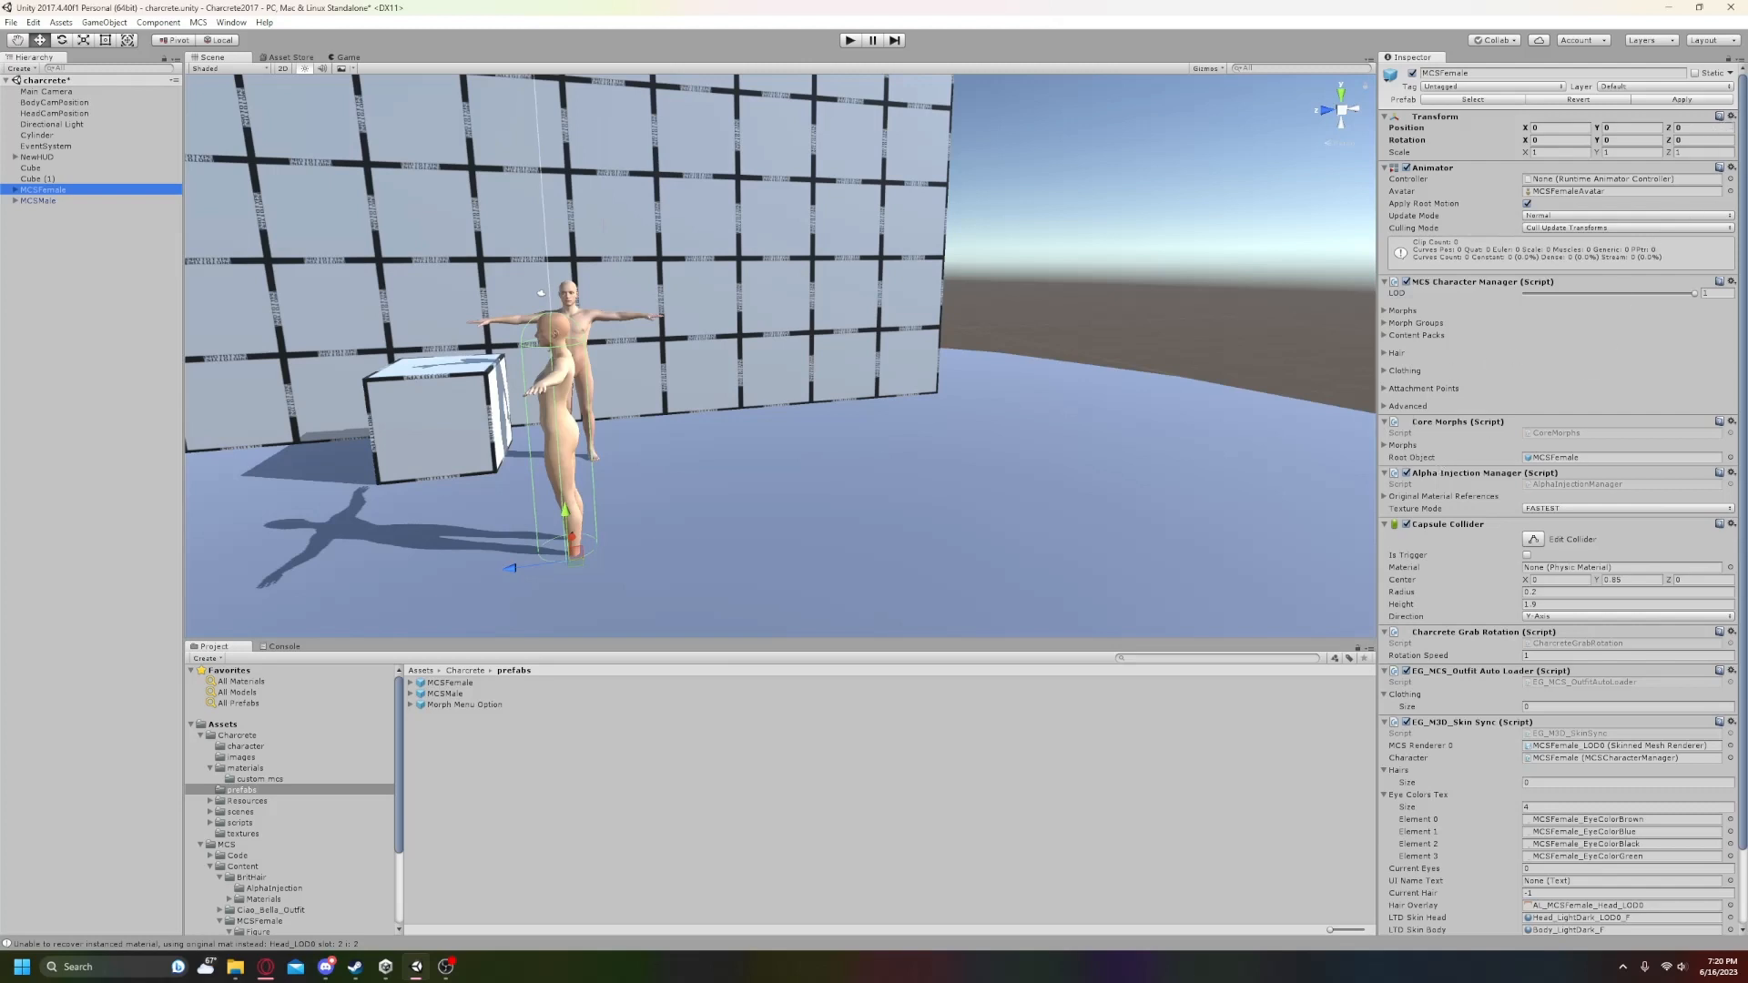
left_click(1731, 116)
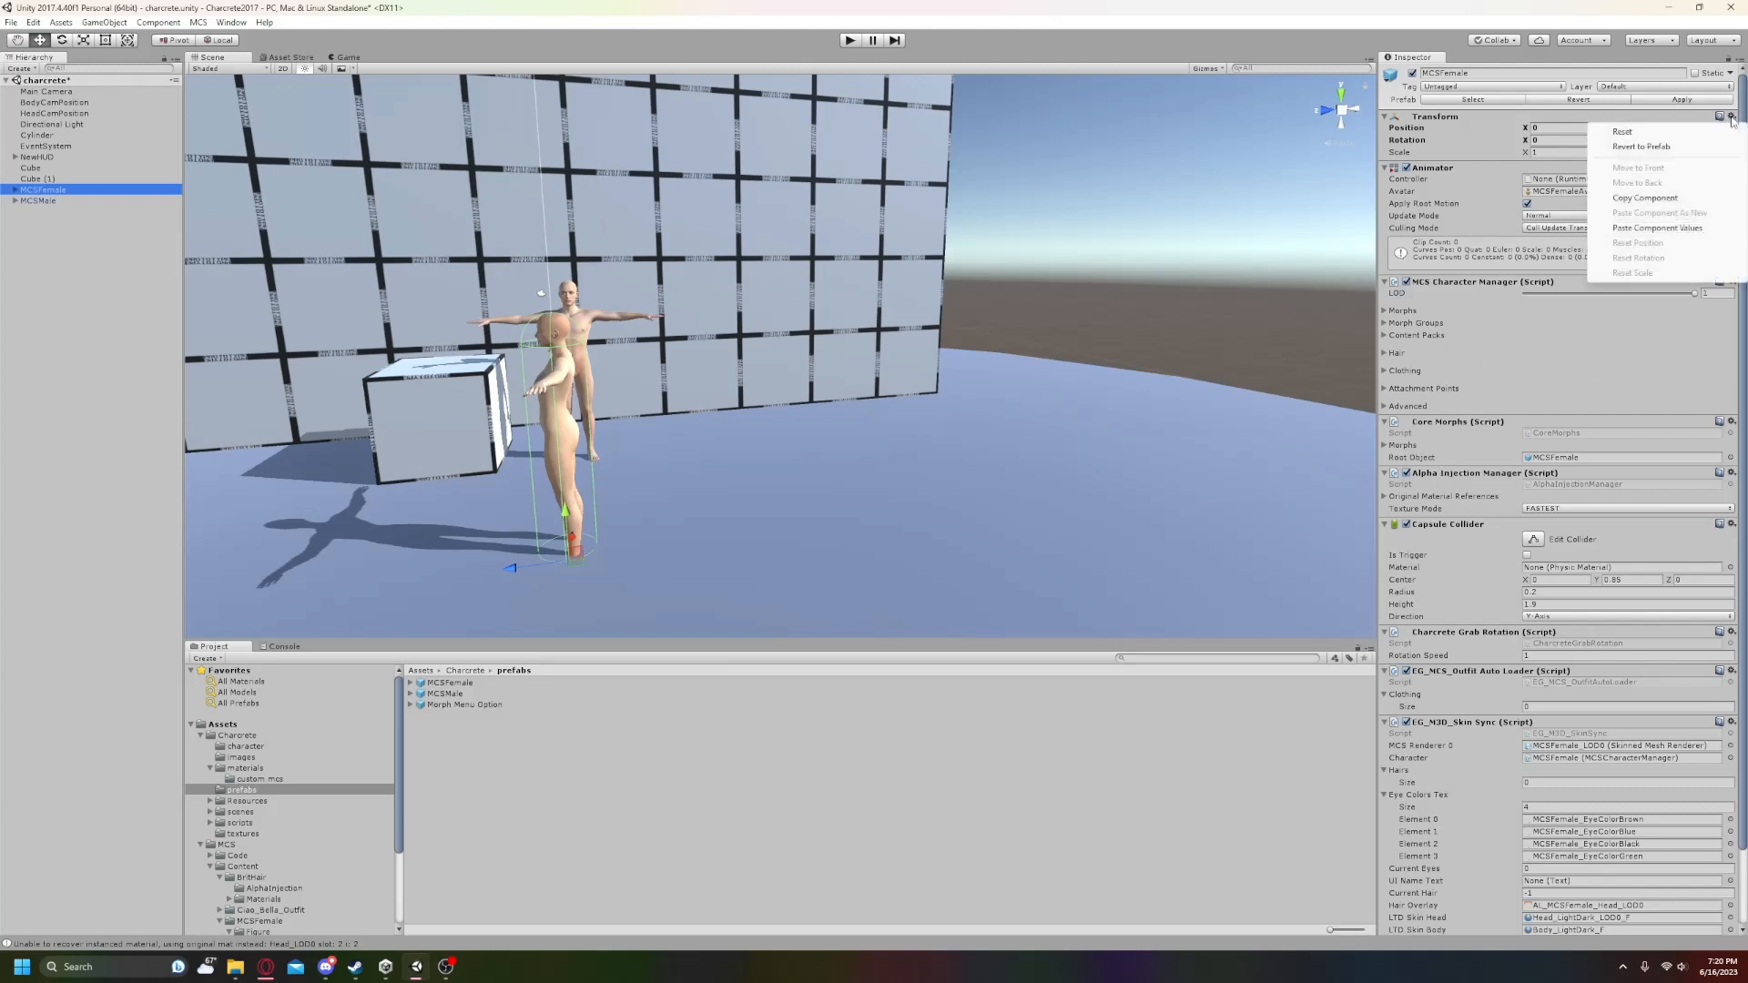
left_click(1644, 229)
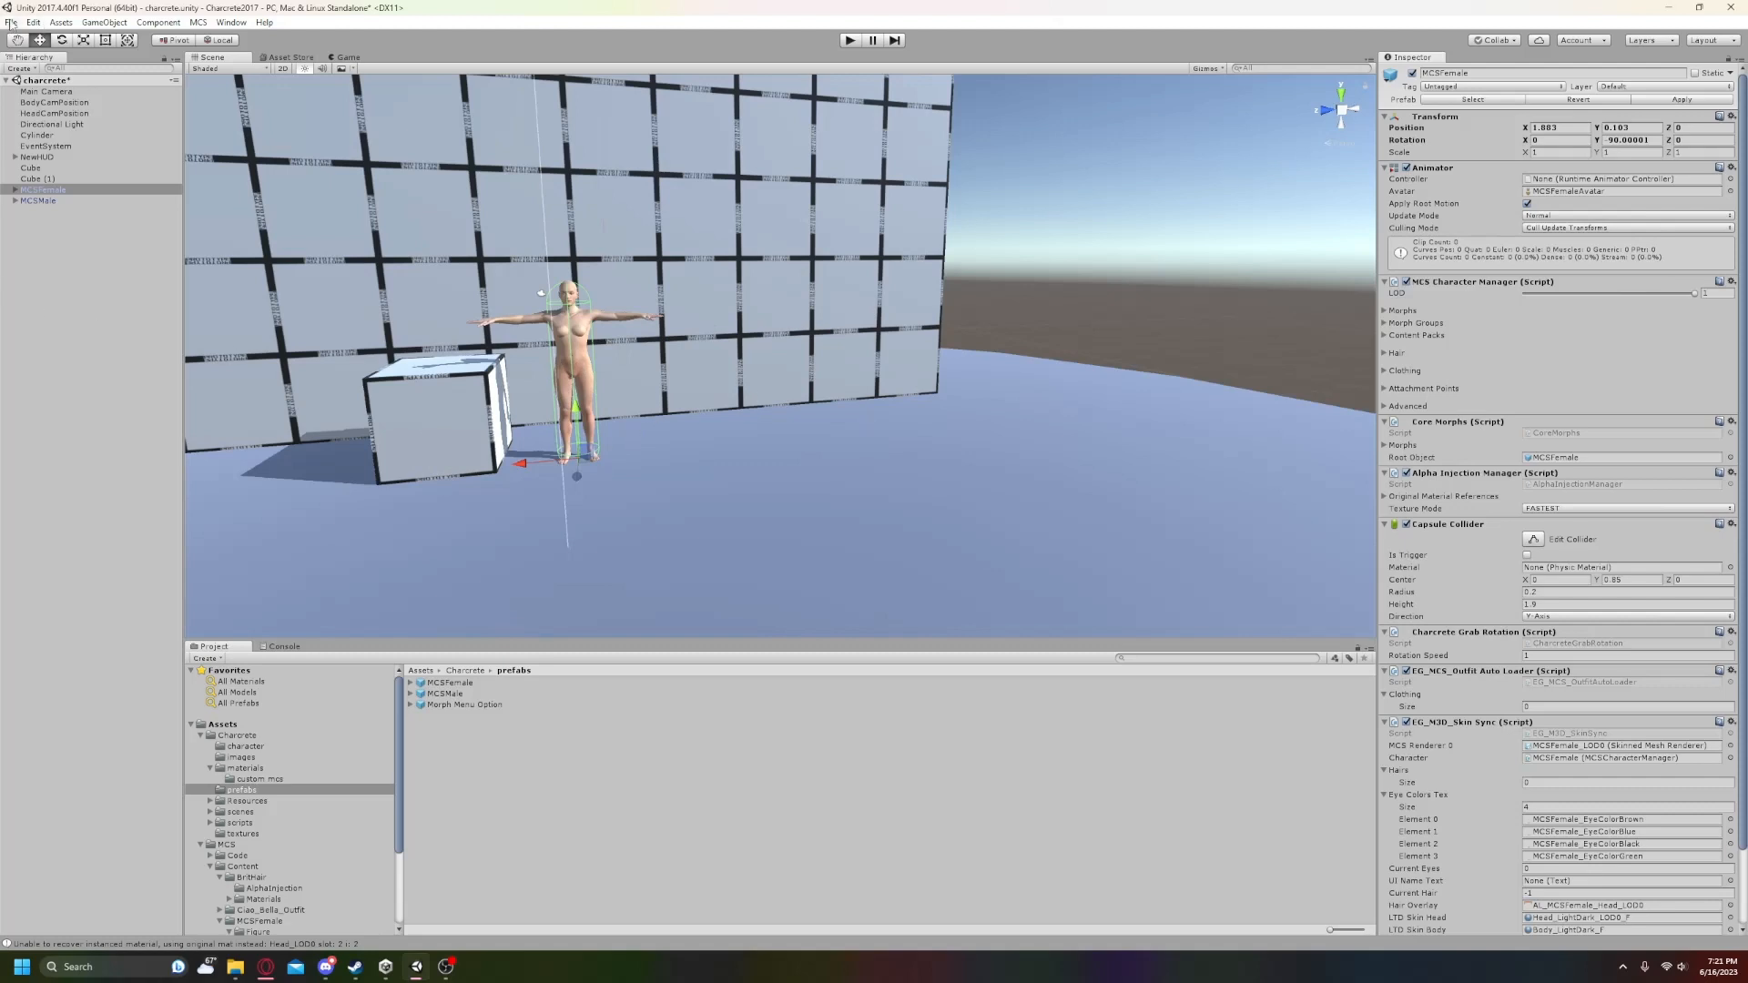
left_click(30, 23)
left_click(27, 22)
- Assign the MCSMale scene object to Player Genders Element 0 in NewHUD's EG_Custom Menu Controller
left_click(39, 159)
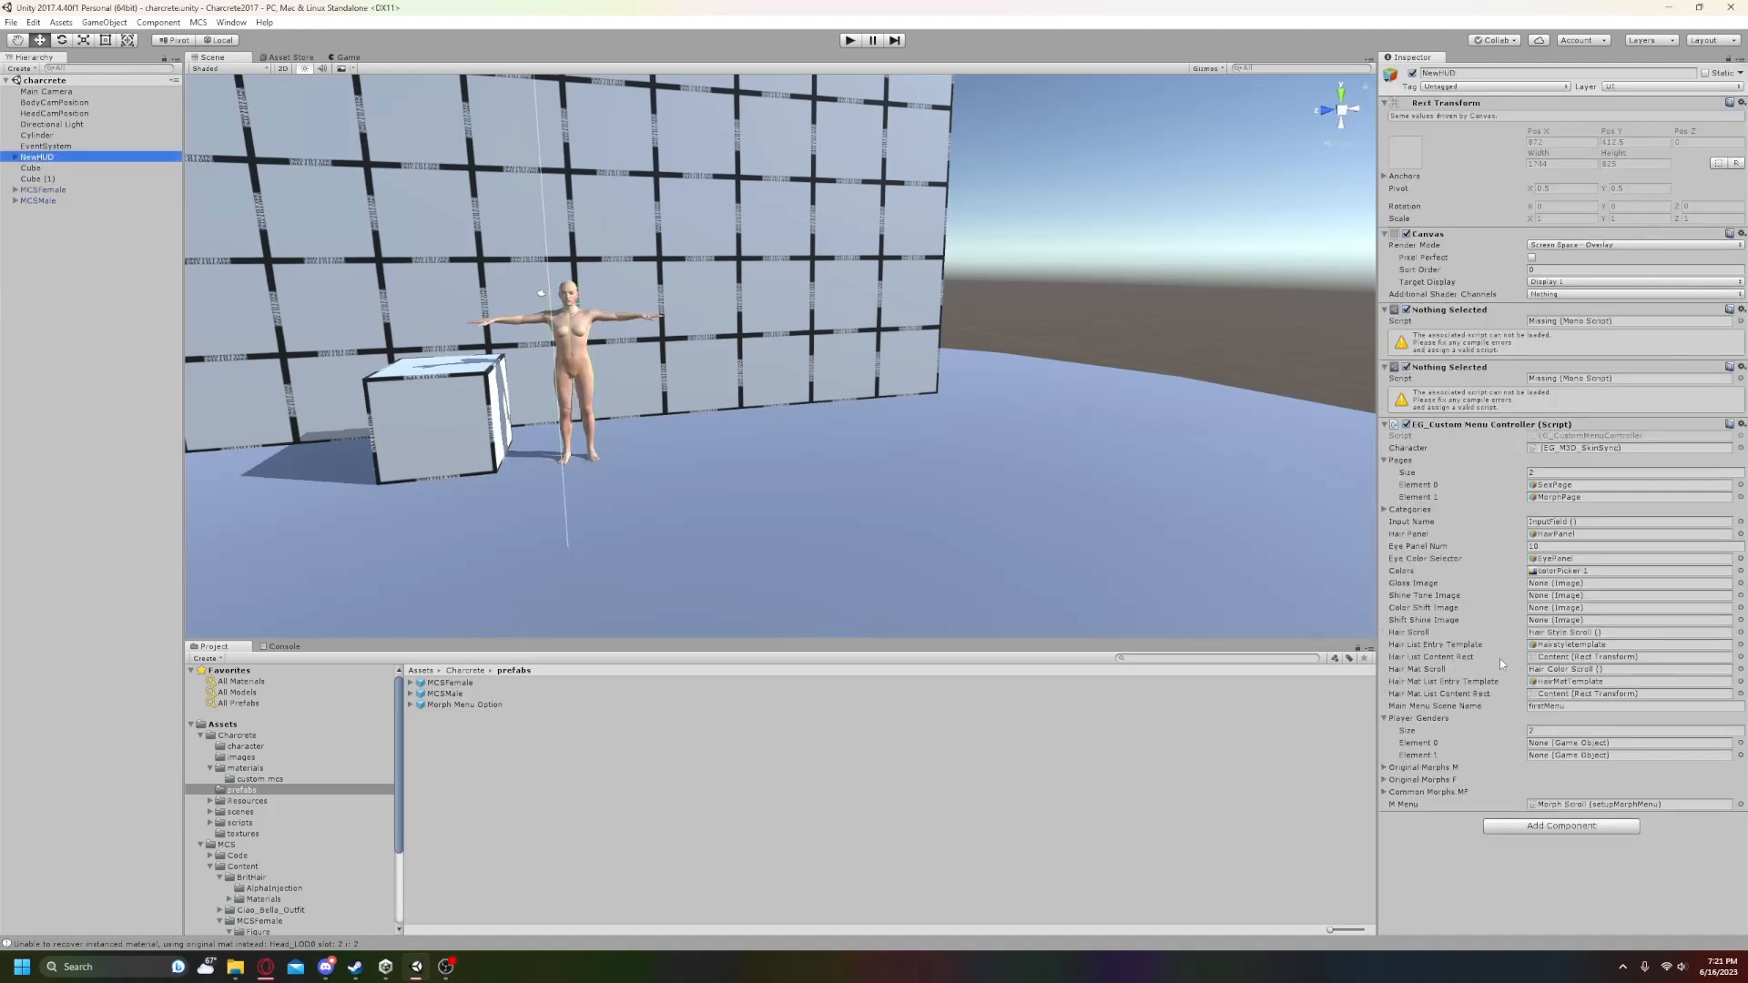
left_click_drag(38, 199, 1546, 749)
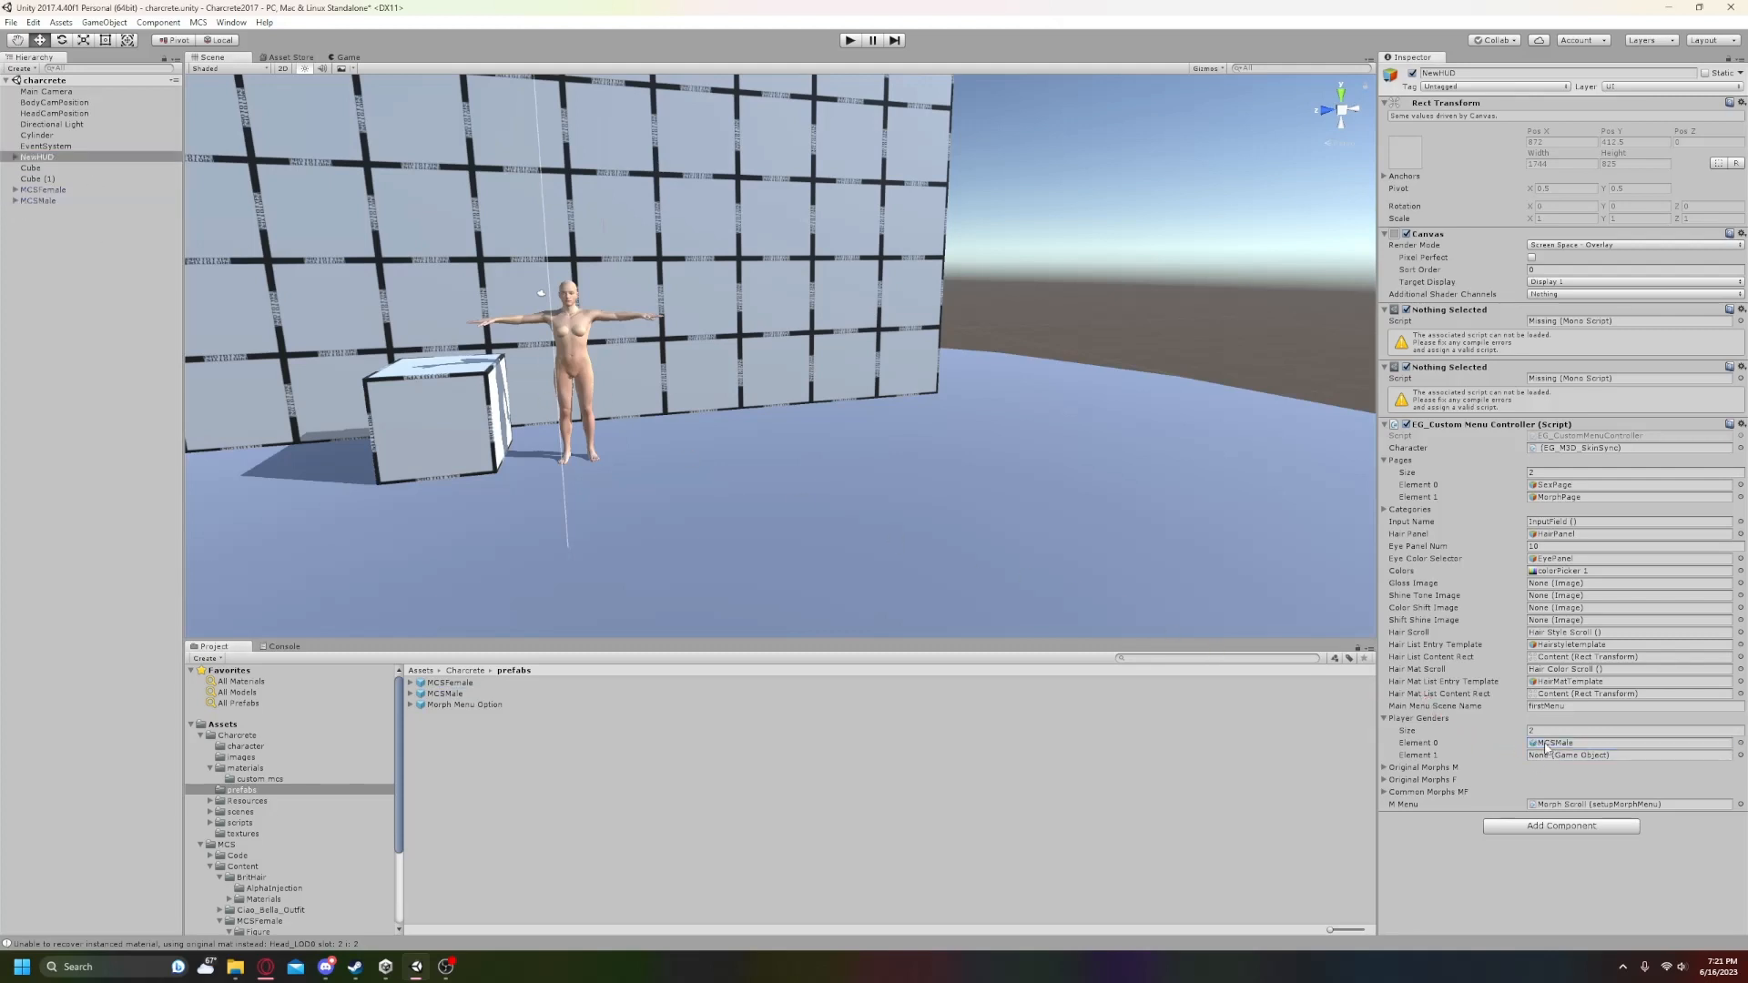
- Set Is Female to 1 in MCSFemale's EG_M3D_Skin Sync script and apply the change to its prefab
left_click(60, 192)
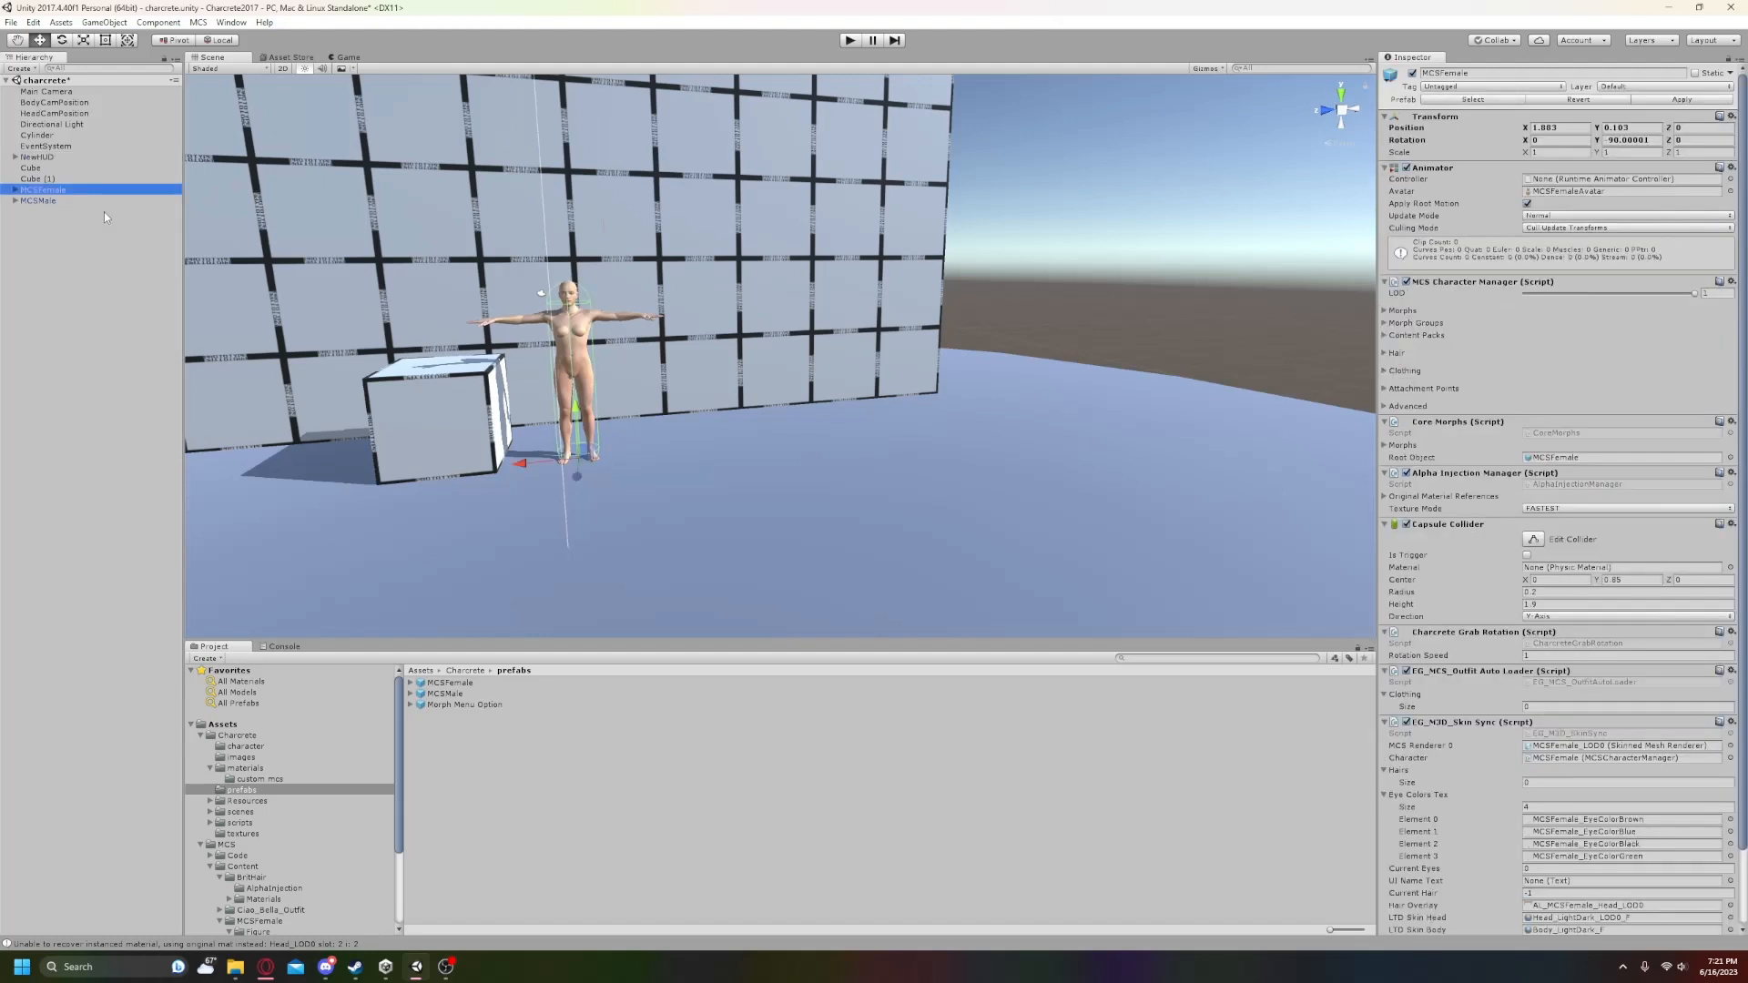
scroll(1467, 591, "down", 3)
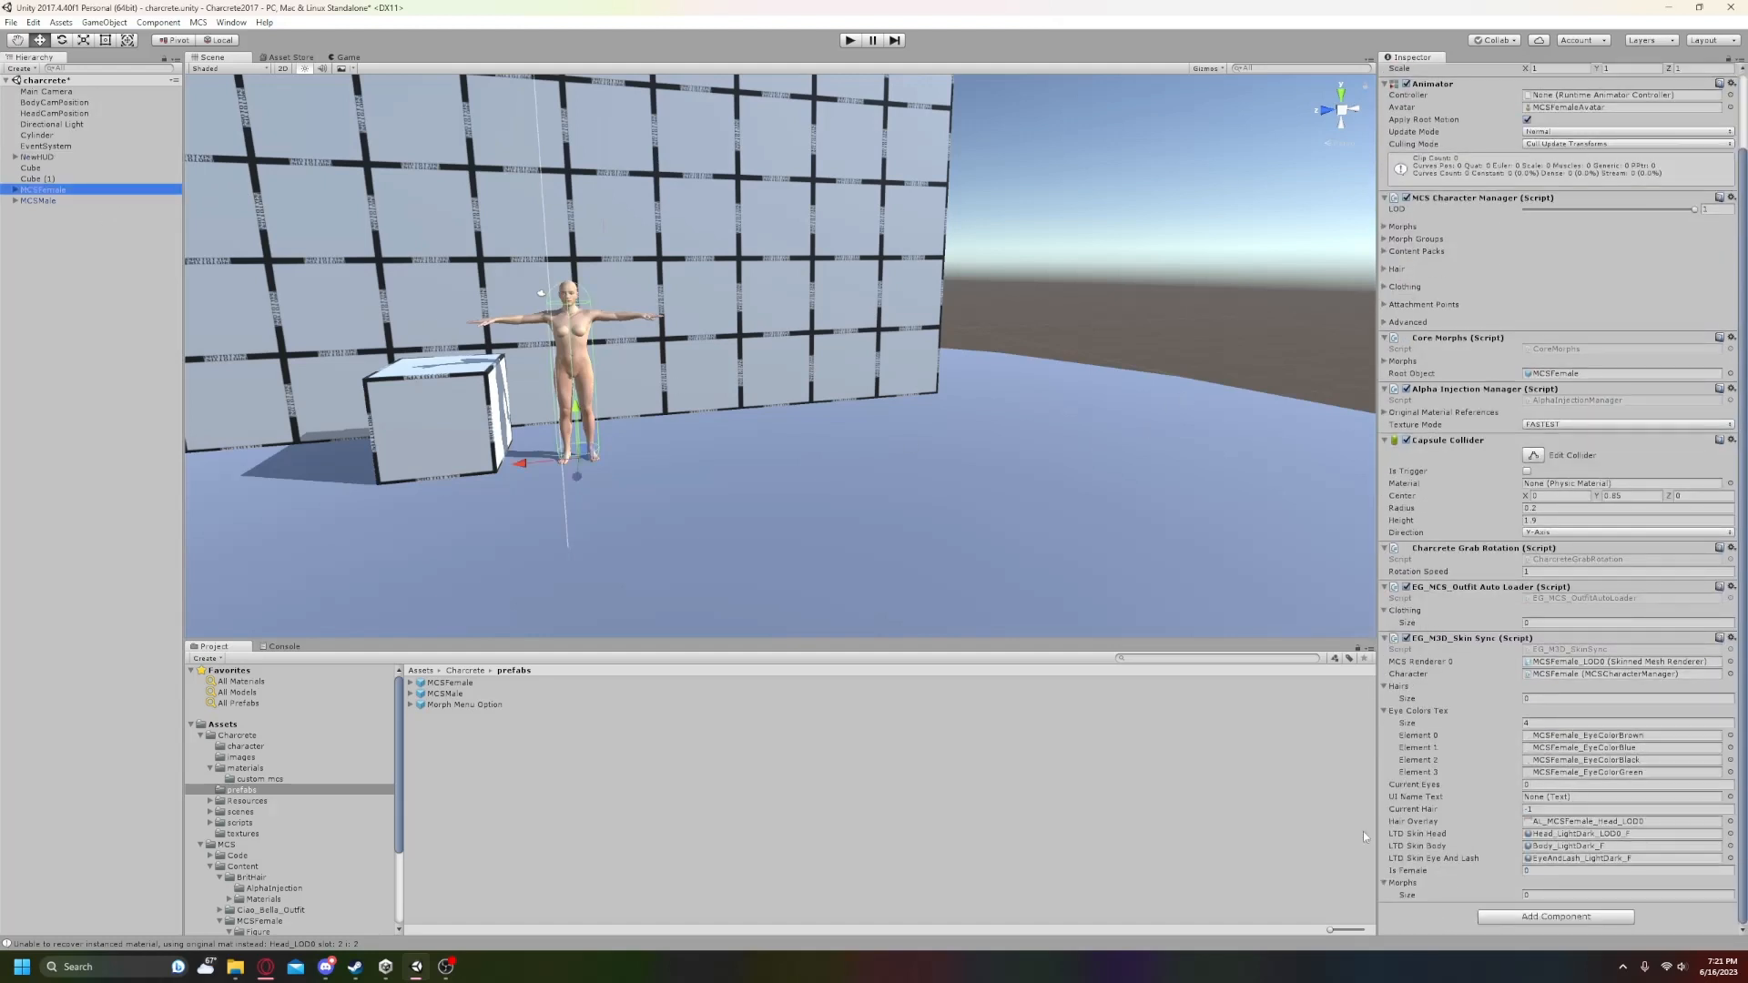
left_click(1540, 872)
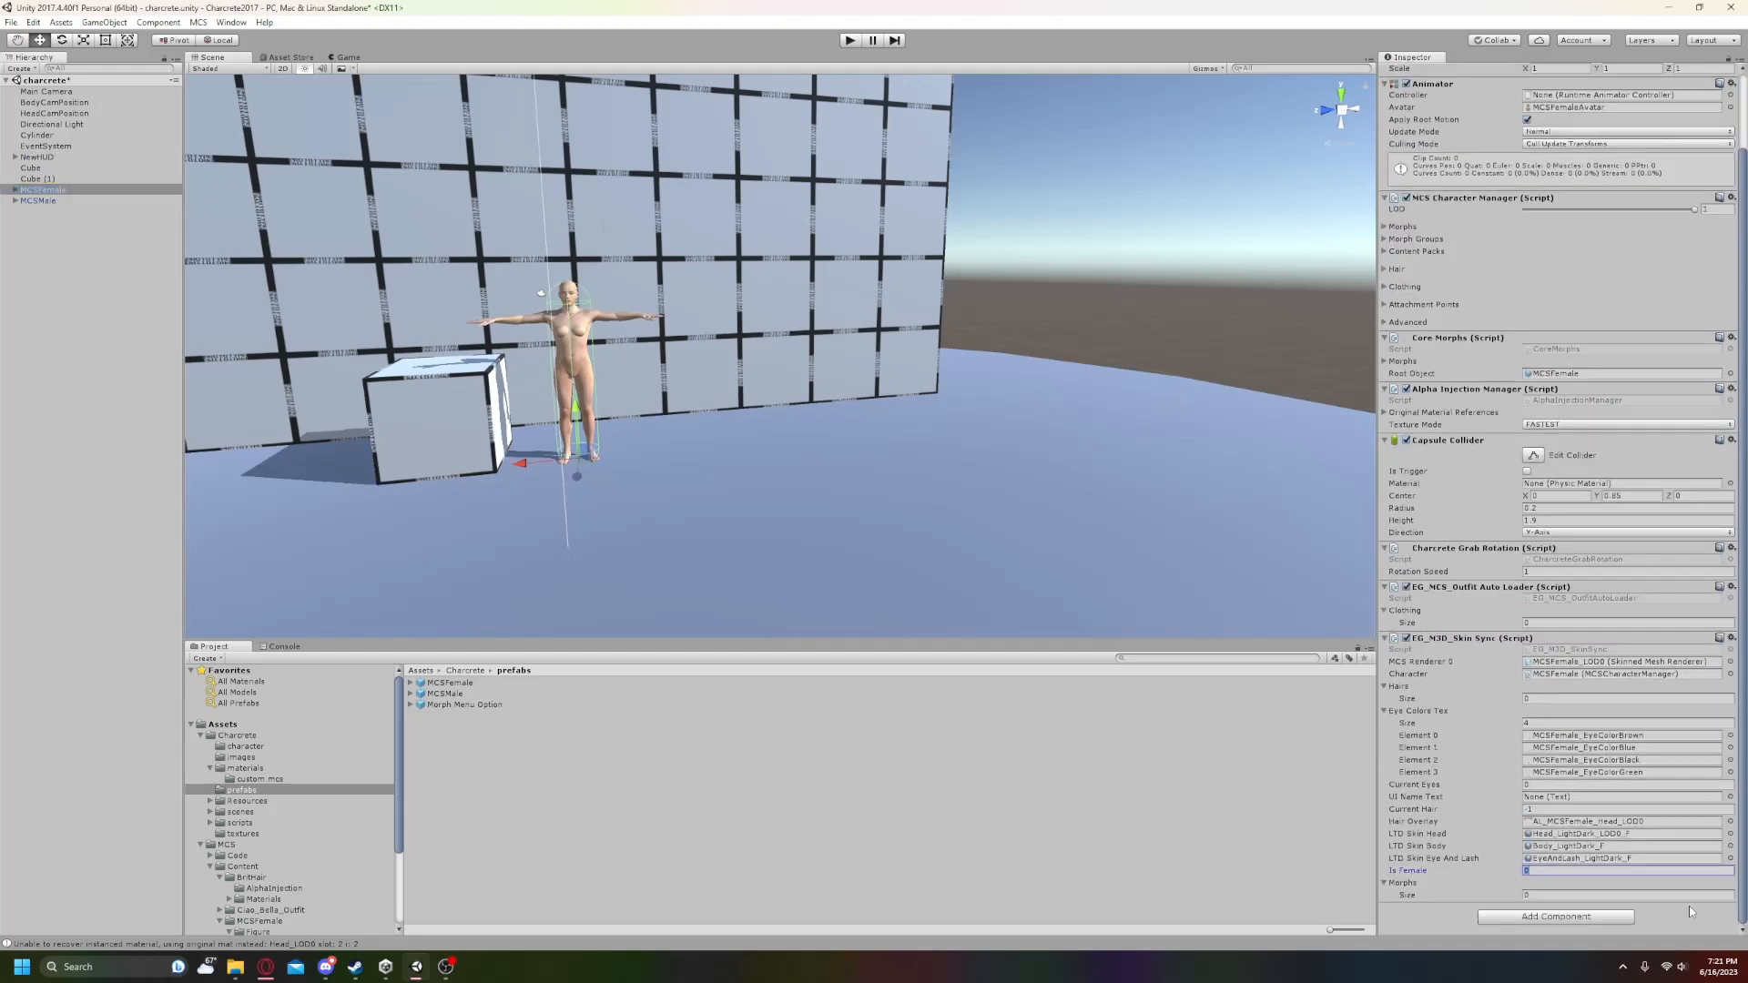
type("1")
scroll(1708, 187, "up", 3)
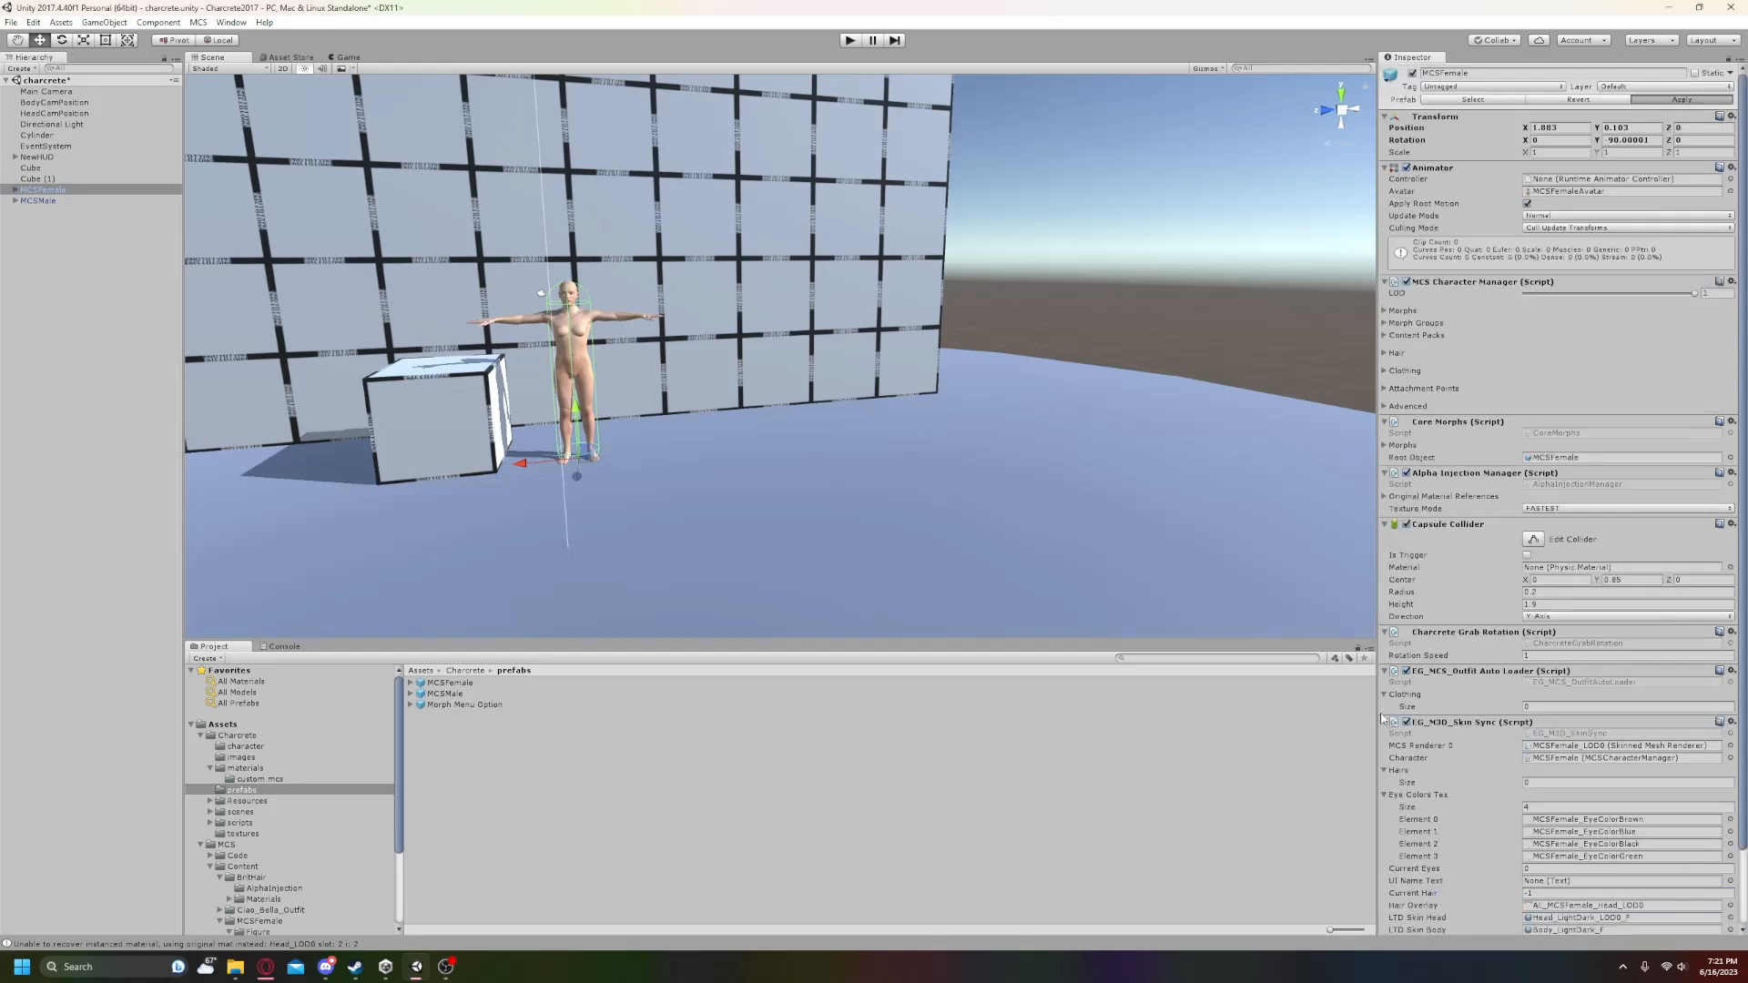
scroll(1542, 771, "down", 3)
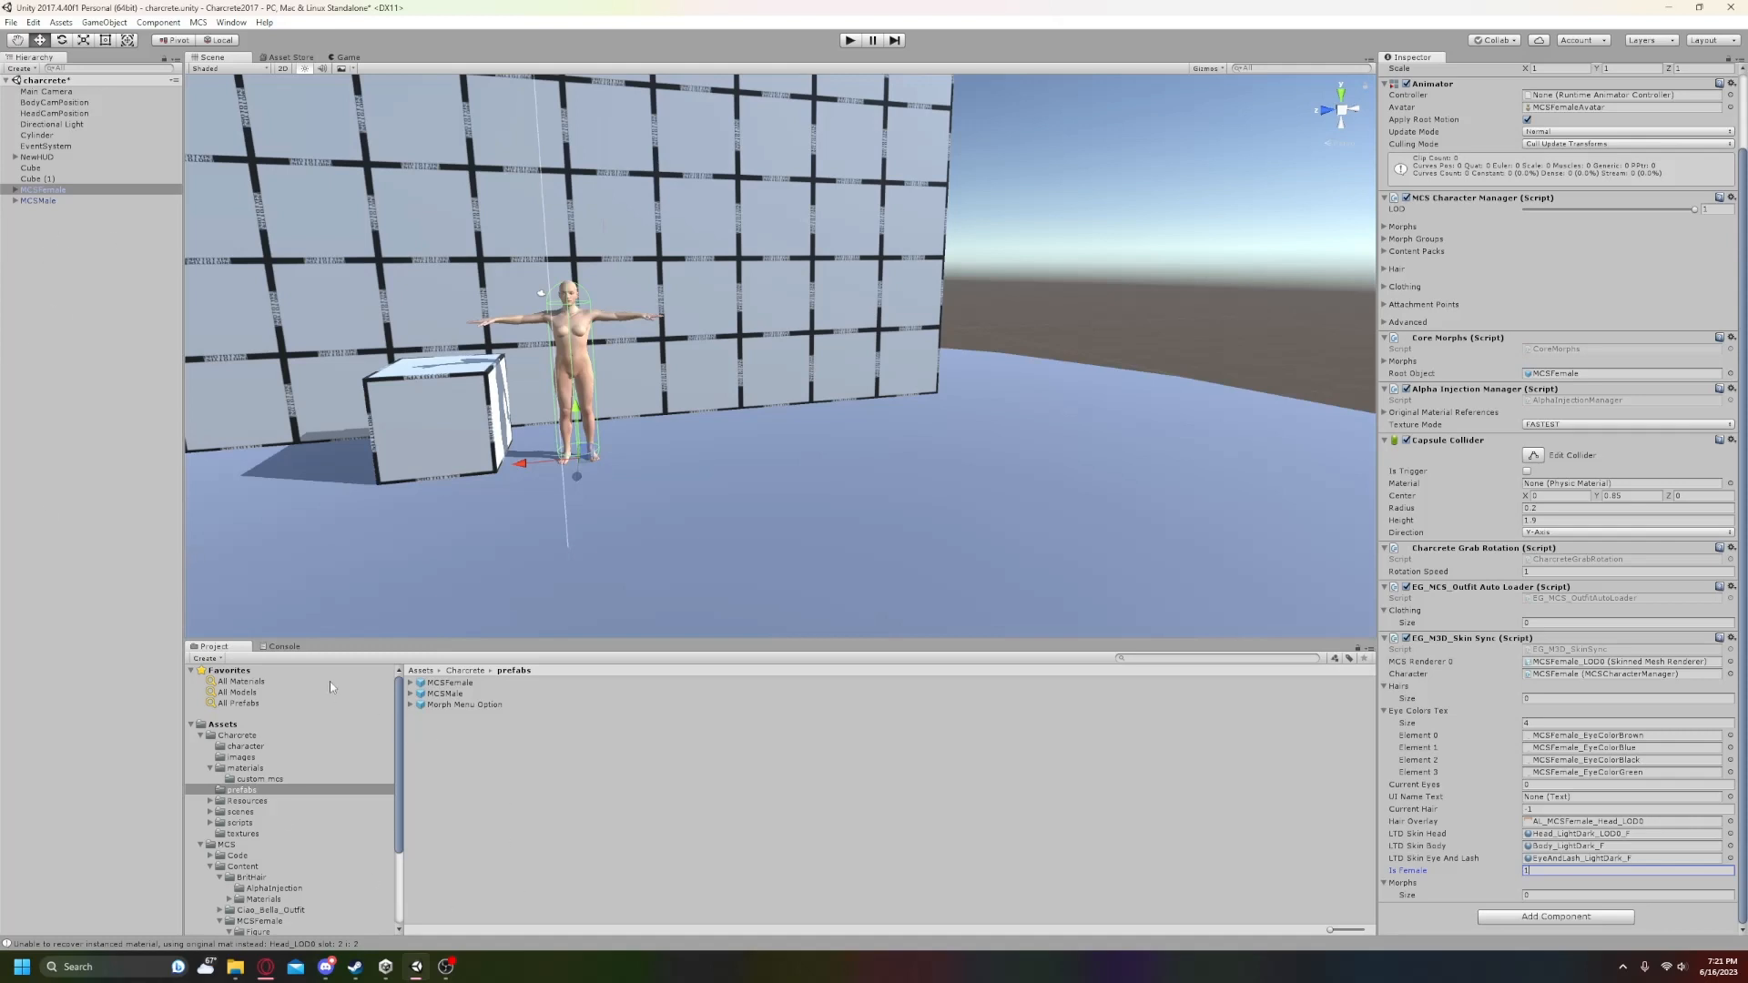
- Assign the MCSFemale scene object to Player Genders Element 1 in NewHUD's EG_Custom Menu Controller and save the scene
left_click(38, 158)
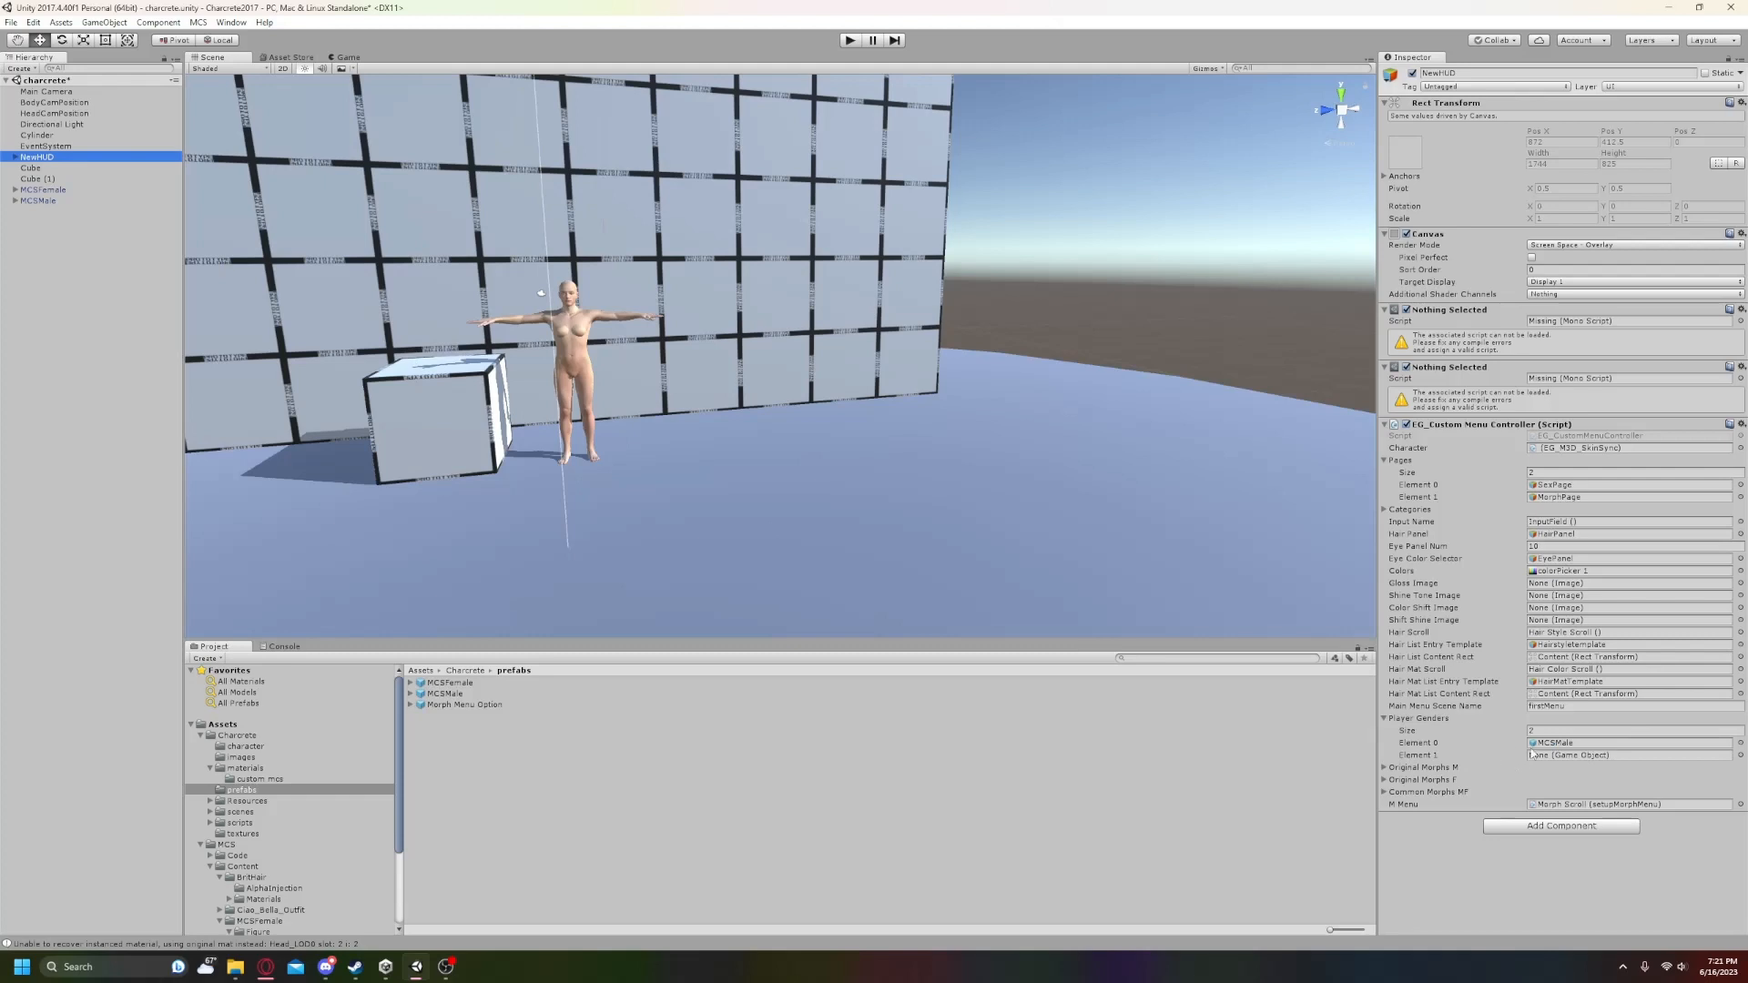
left_click_drag(35, 190, 1583, 754)
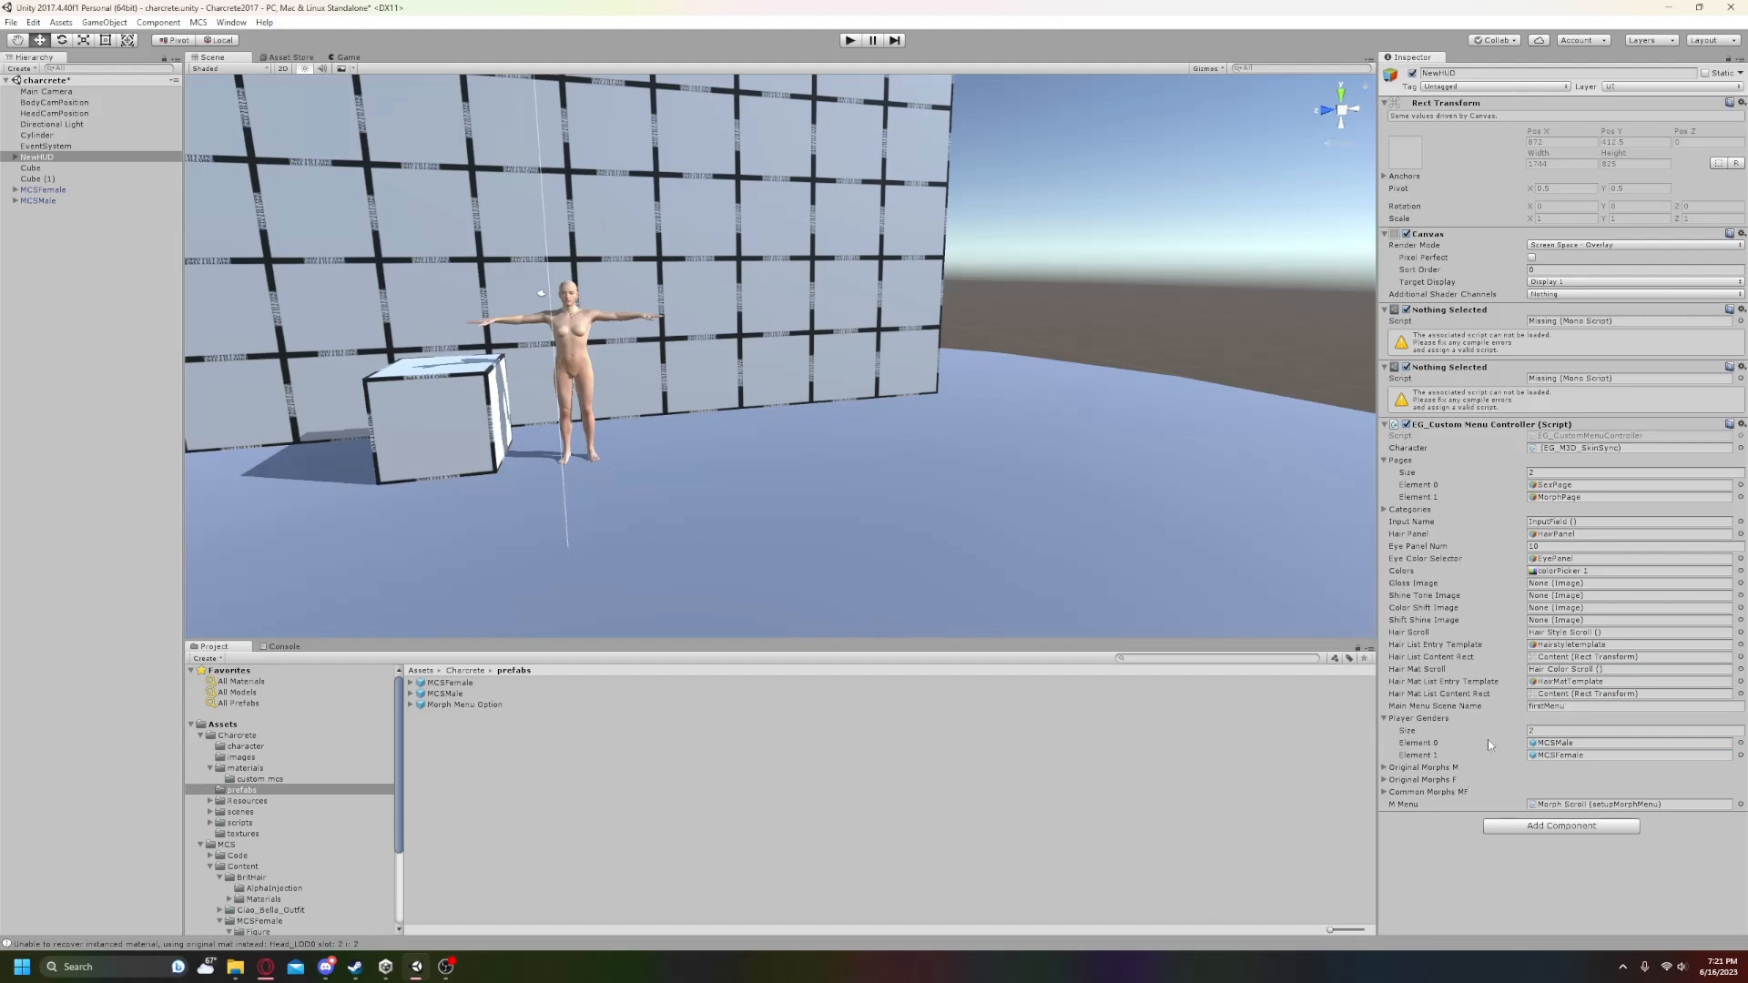
left_click(11, 22)
left_click(27, 72)
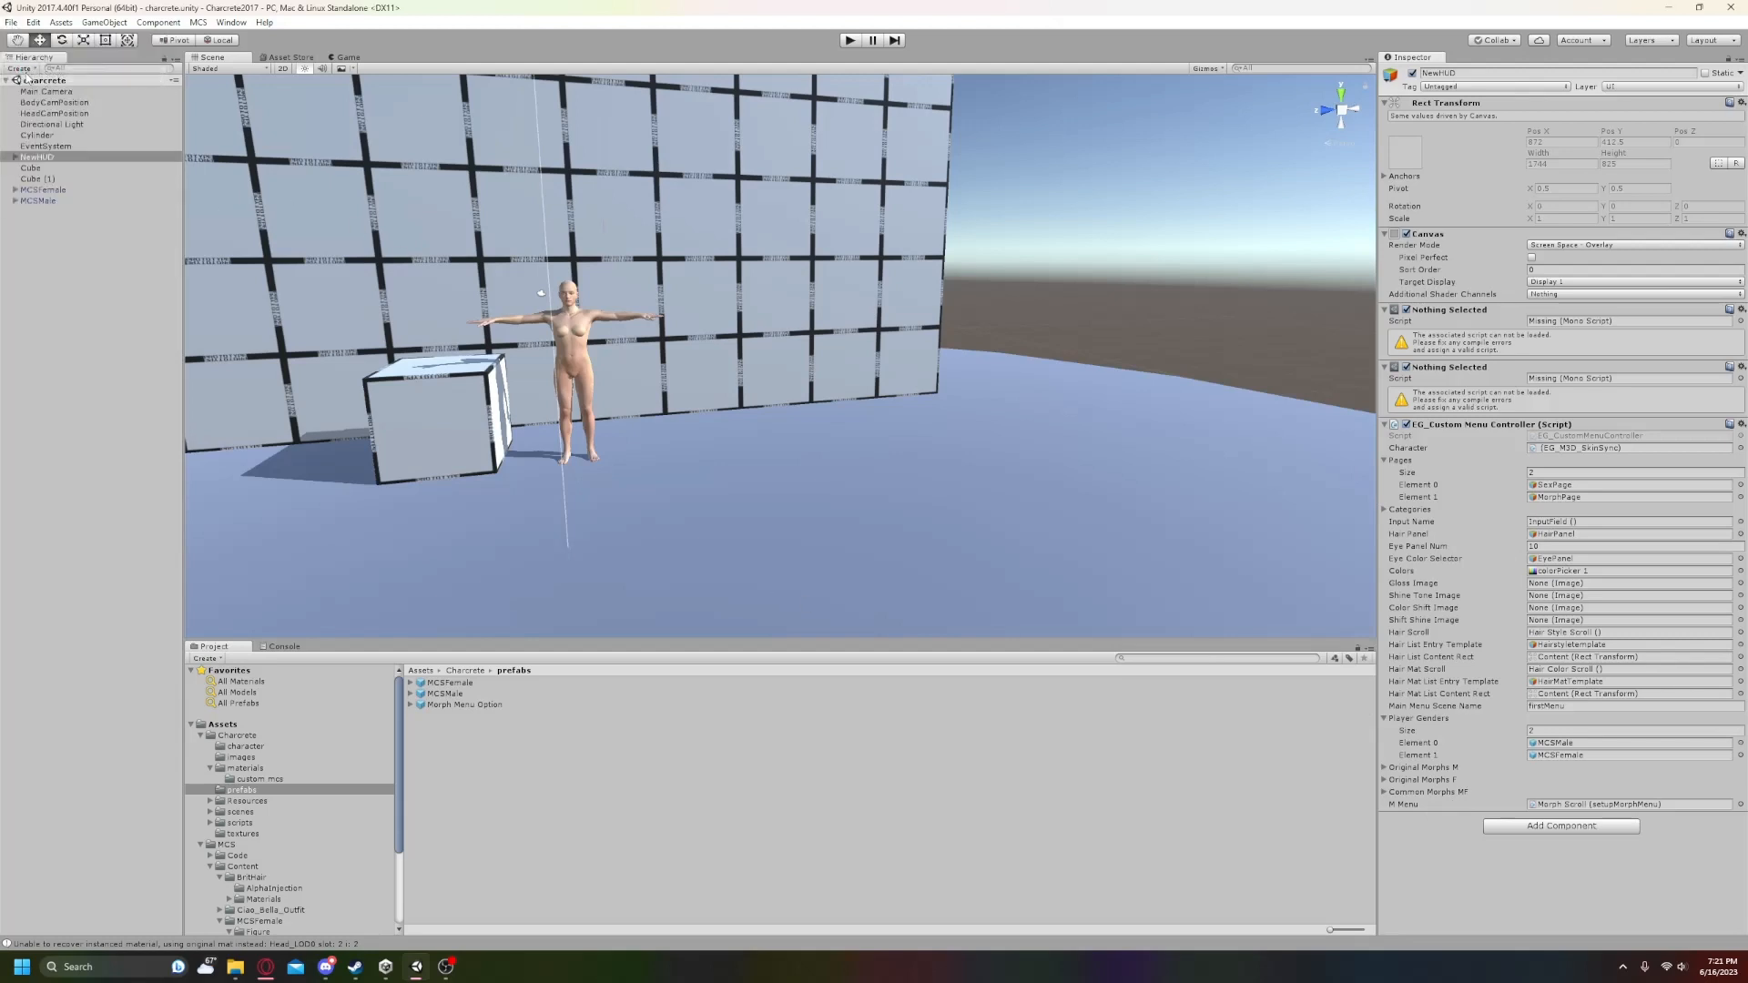